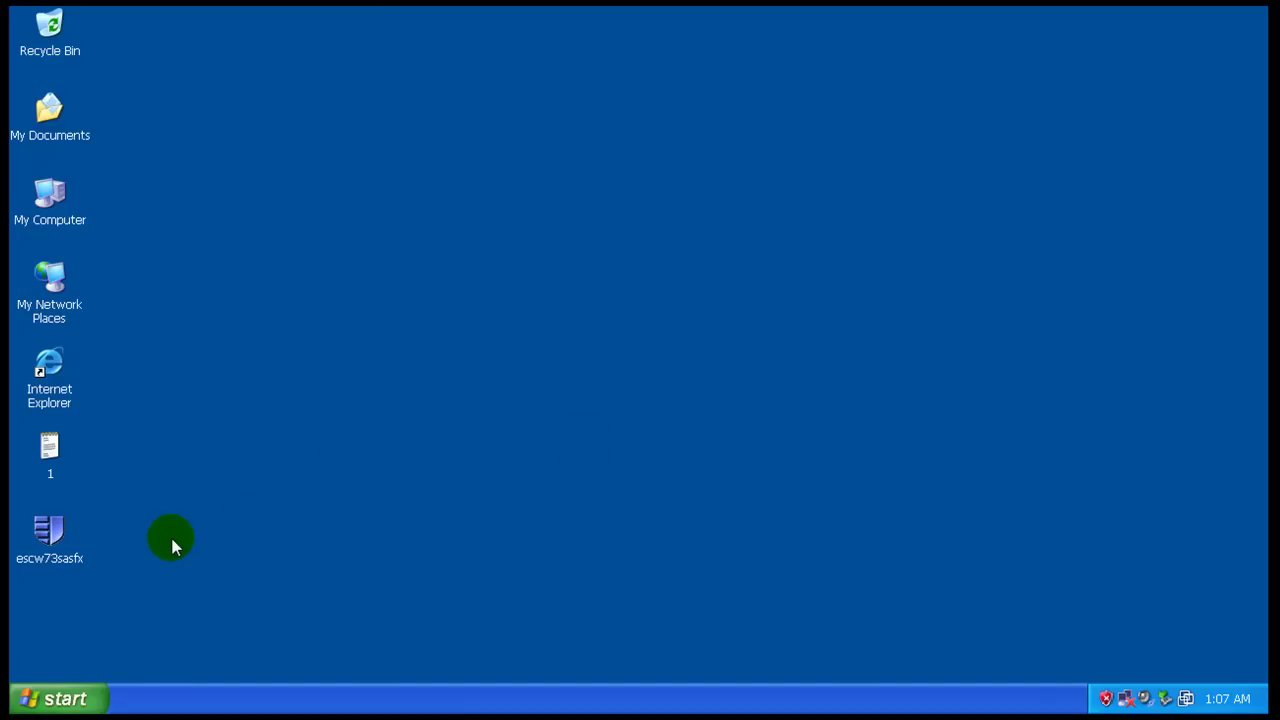
- Check the file size of the escw73sasfx installer in its properties
click(323, 500)
right_click(51, 535)
click(131, 521)
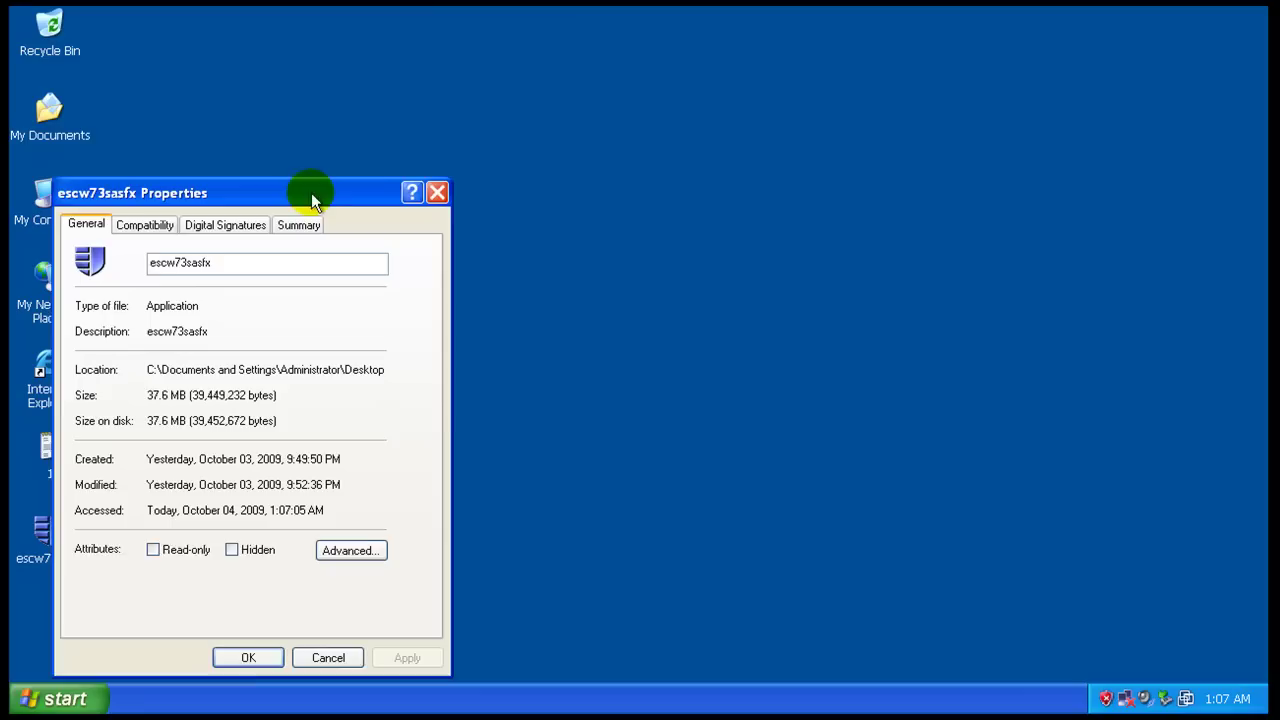
drag(309, 192, 434, 145)
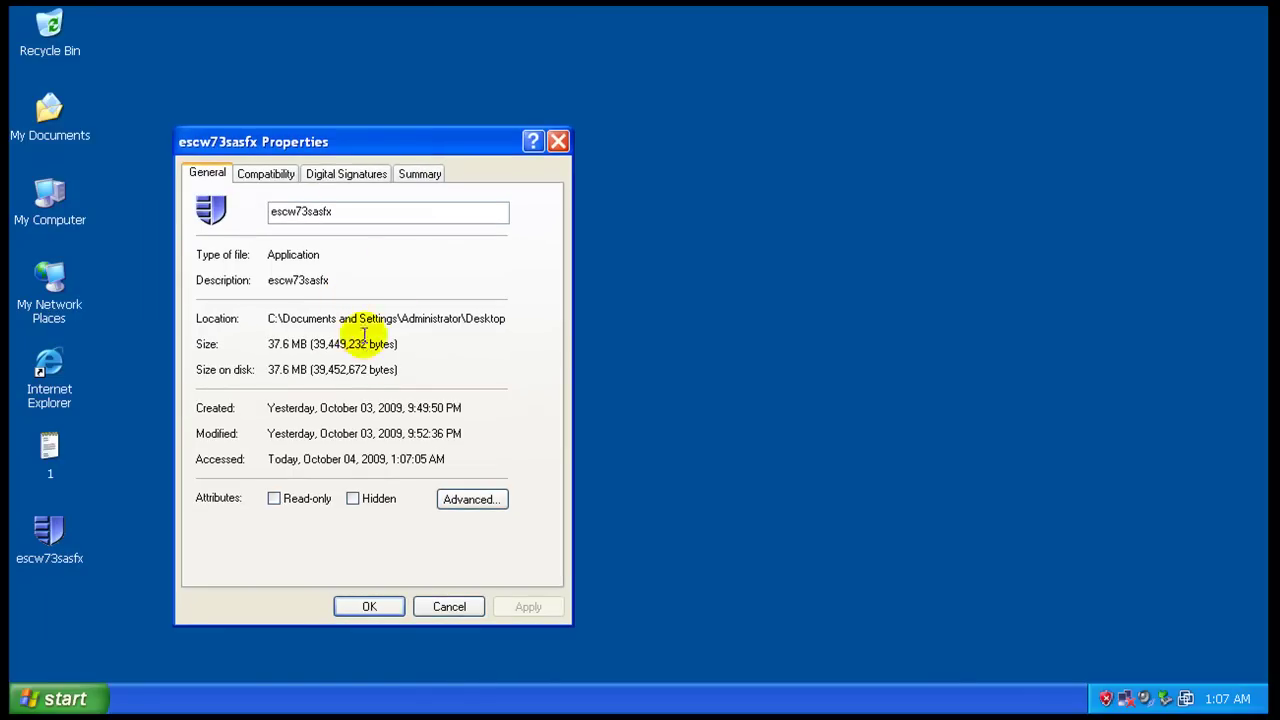
drag(274, 344, 307, 344)
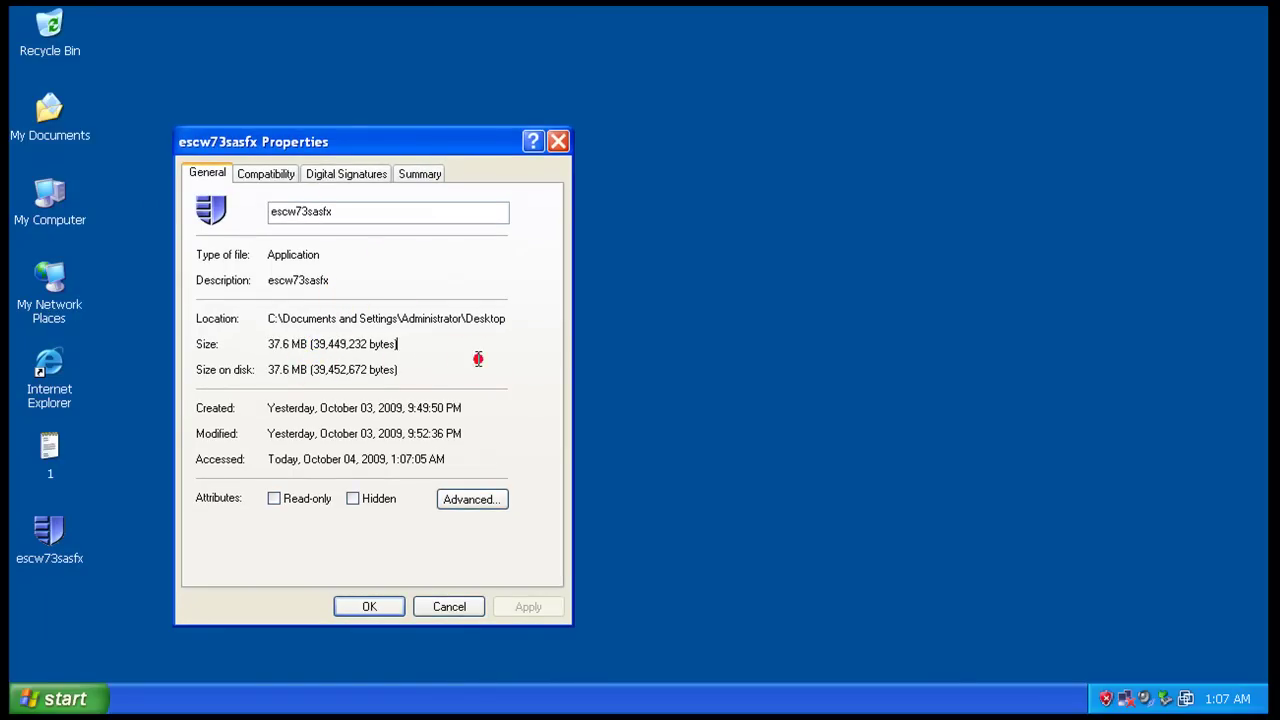
click(449, 606)
click(59, 446)
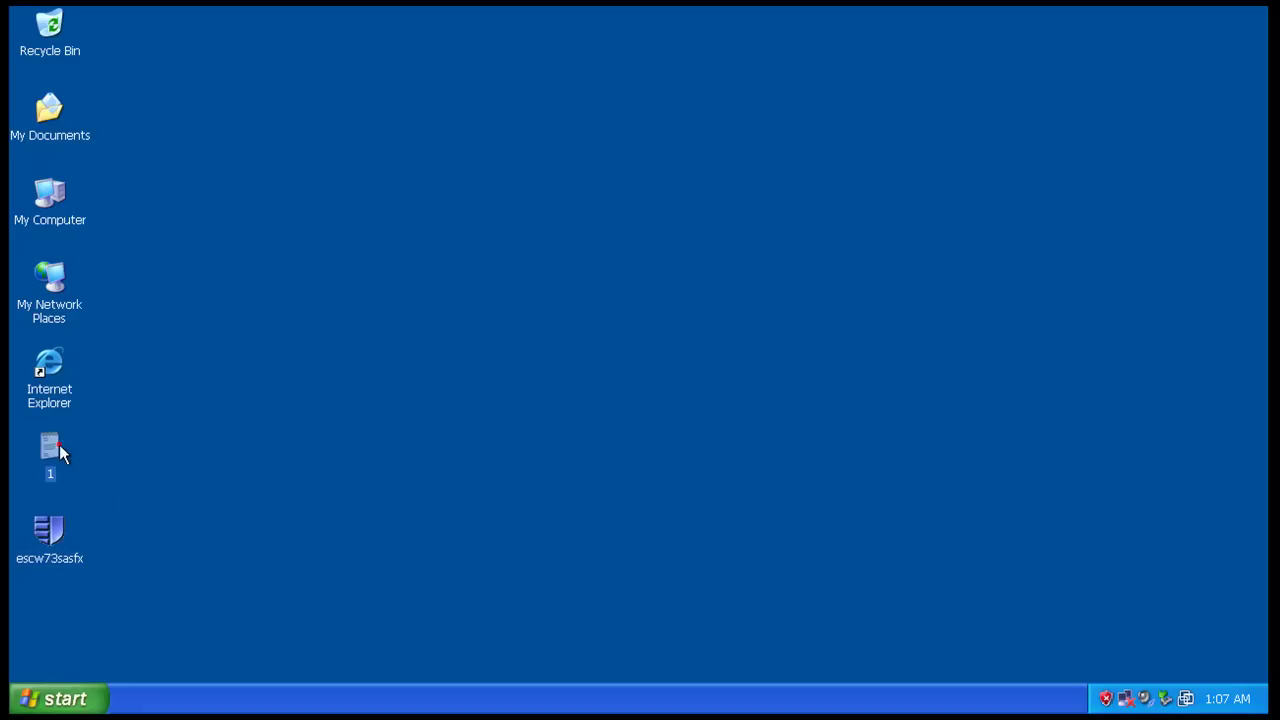
click(153, 441)
click(208, 497)
- Run the escw73sasfx installer from the desktop and extract it to c:\escwsa
double_click(70, 540)
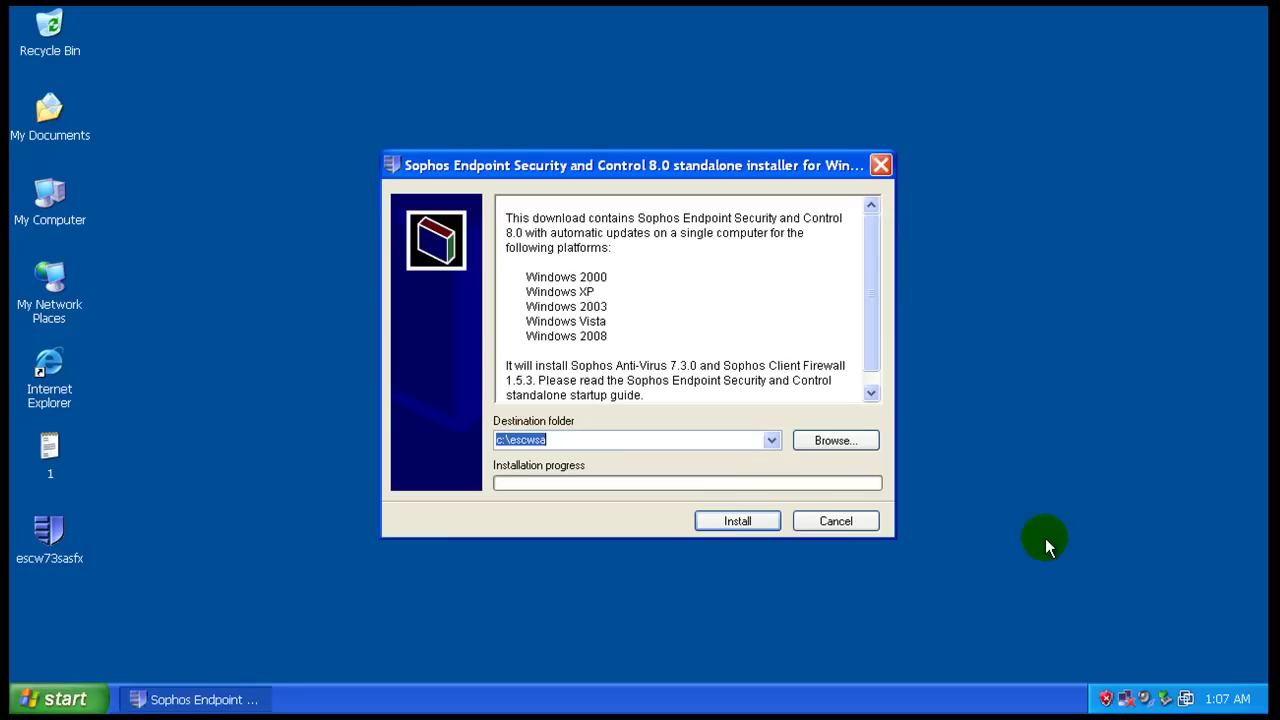
click(763, 521)
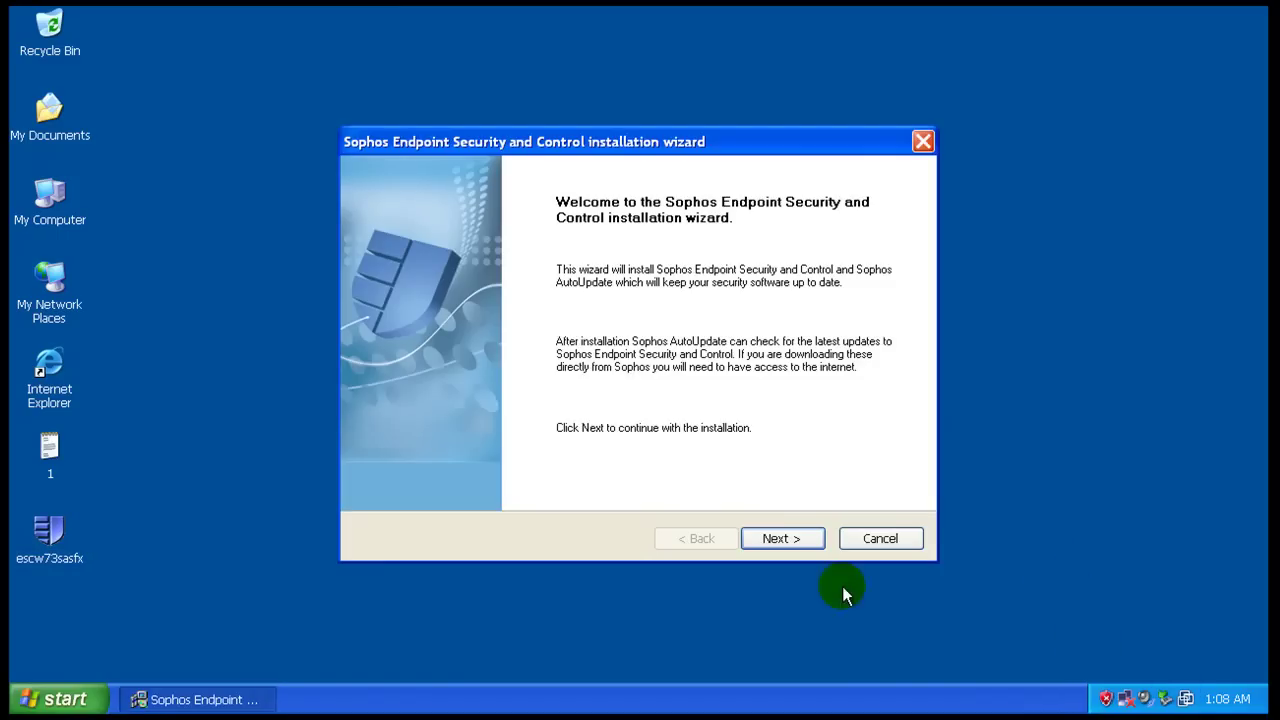
- Accept the Sophos license agreement in the installation wizard and proceed to the update source details
click(800, 540)
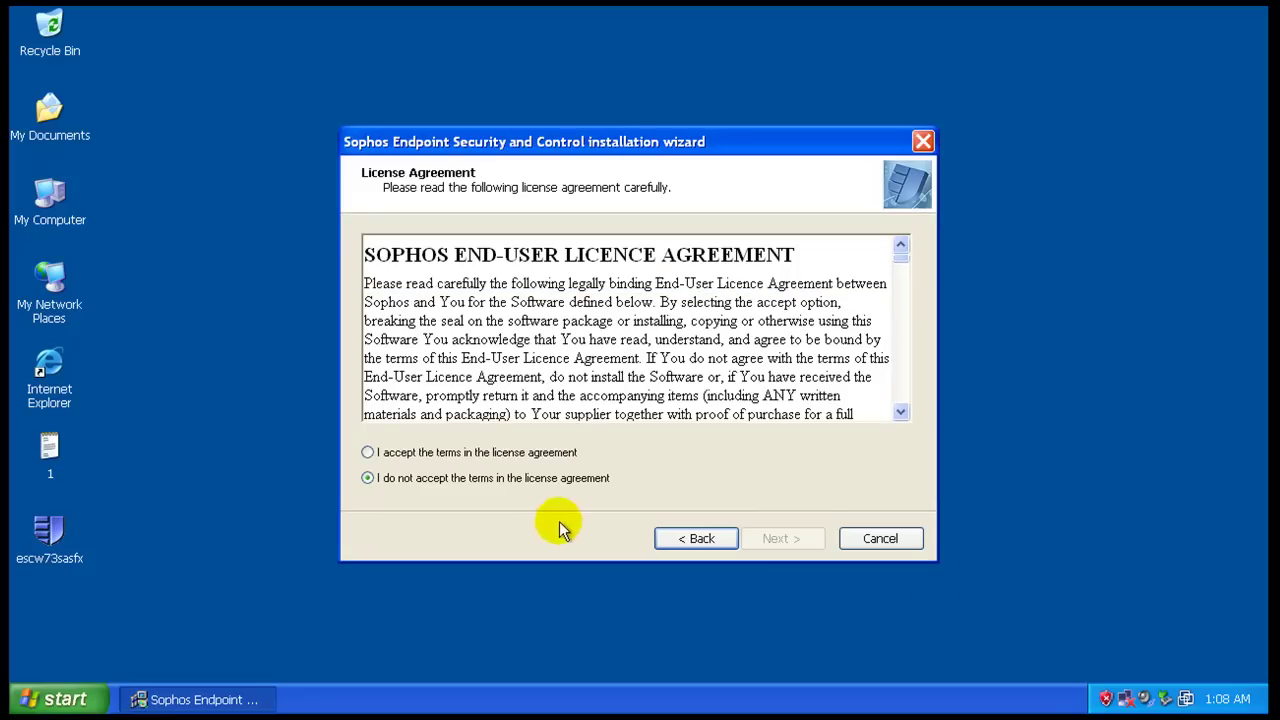
click(529, 452)
click(783, 538)
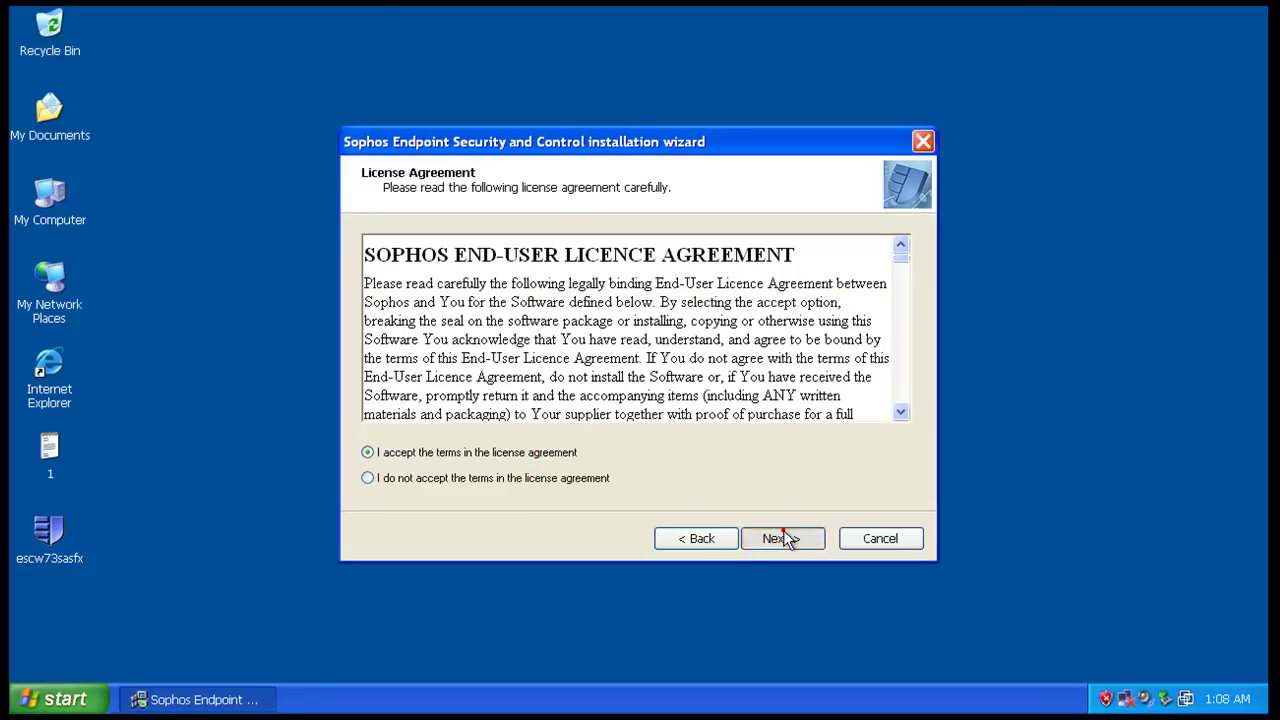
click(783, 538)
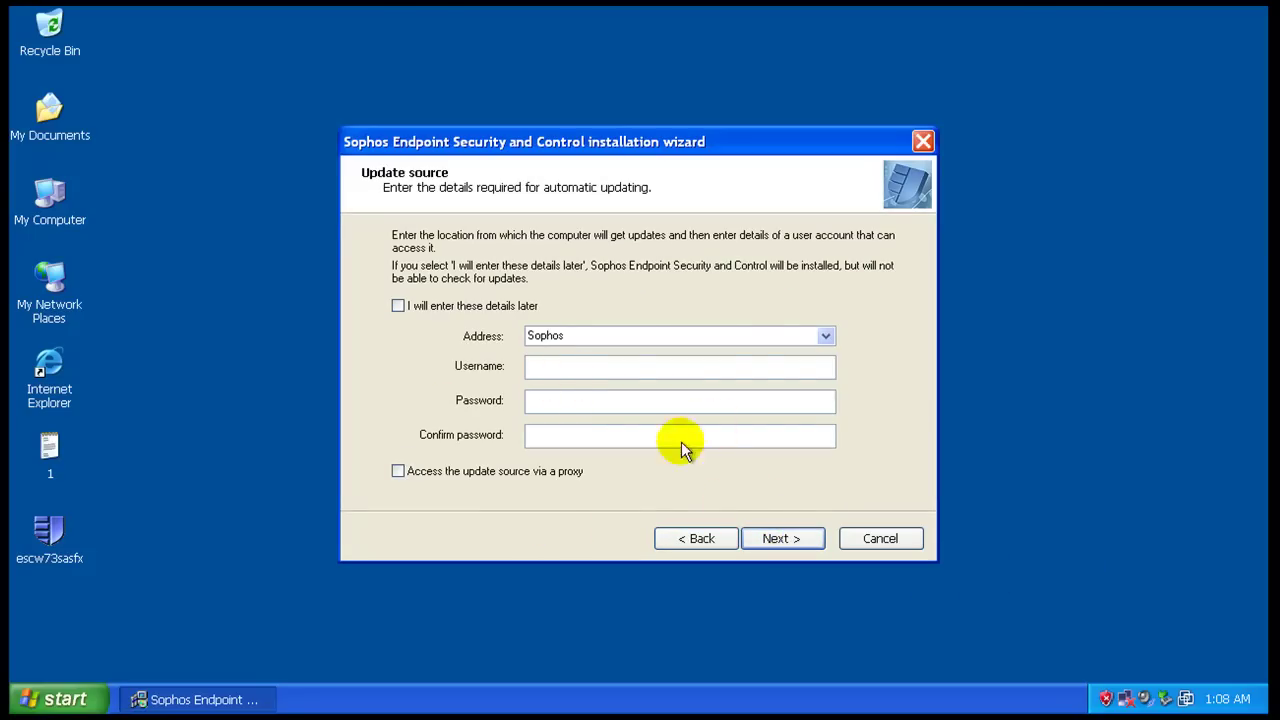
- Postpone the update source details with the option "I will enter these details later"
click(814, 538)
click(660, 414)
click(474, 308)
click(814, 538)
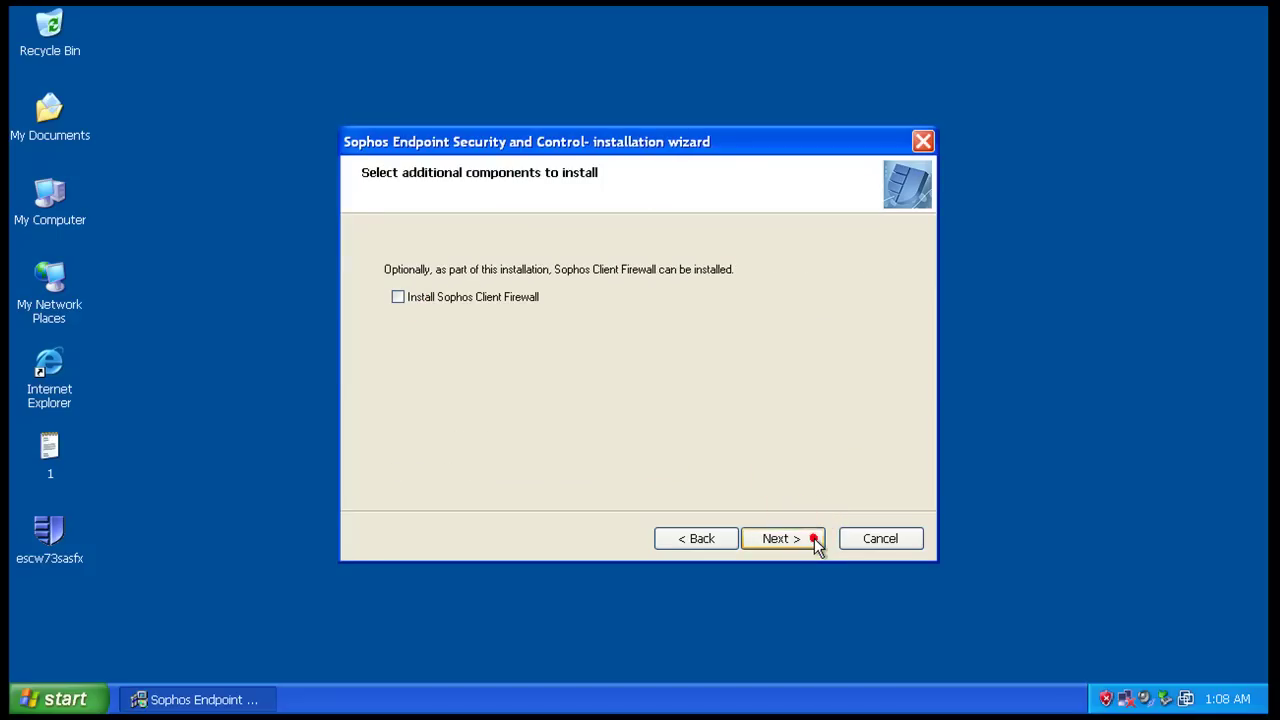
- Include Sophos Client Firewall in the installation and turn off the removal of third-party security software
click(516, 297)
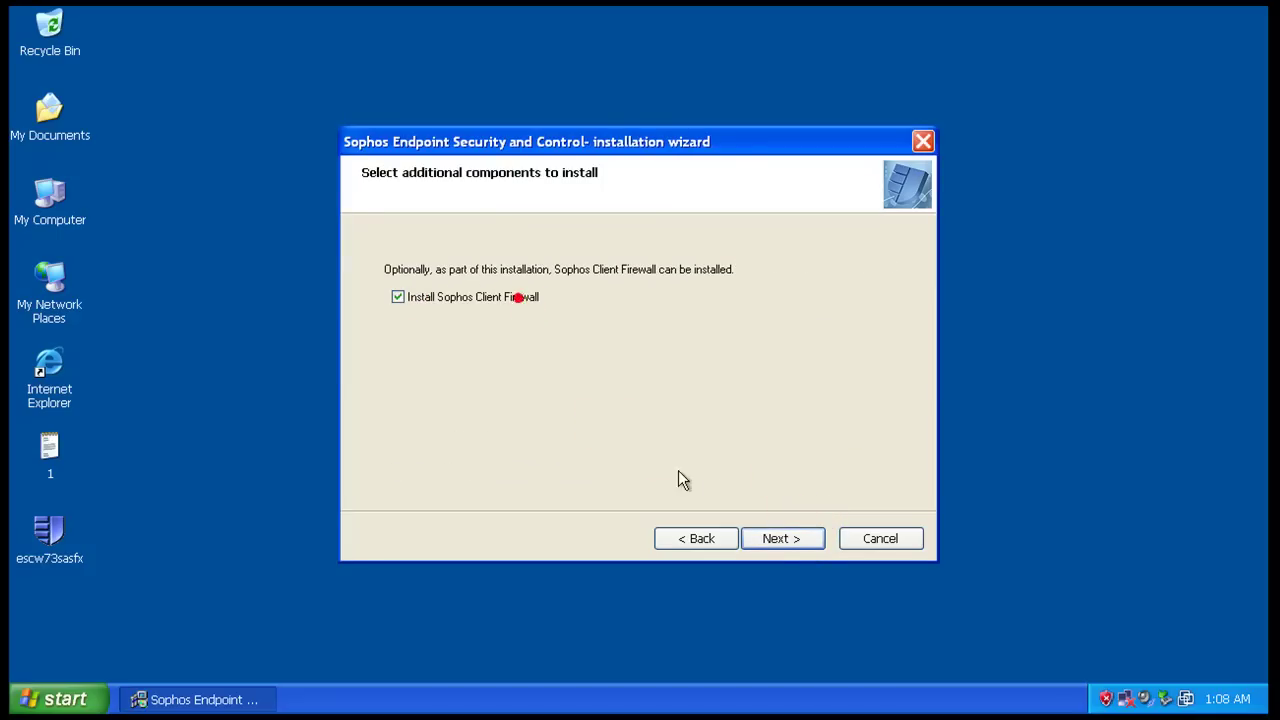
click(778, 538)
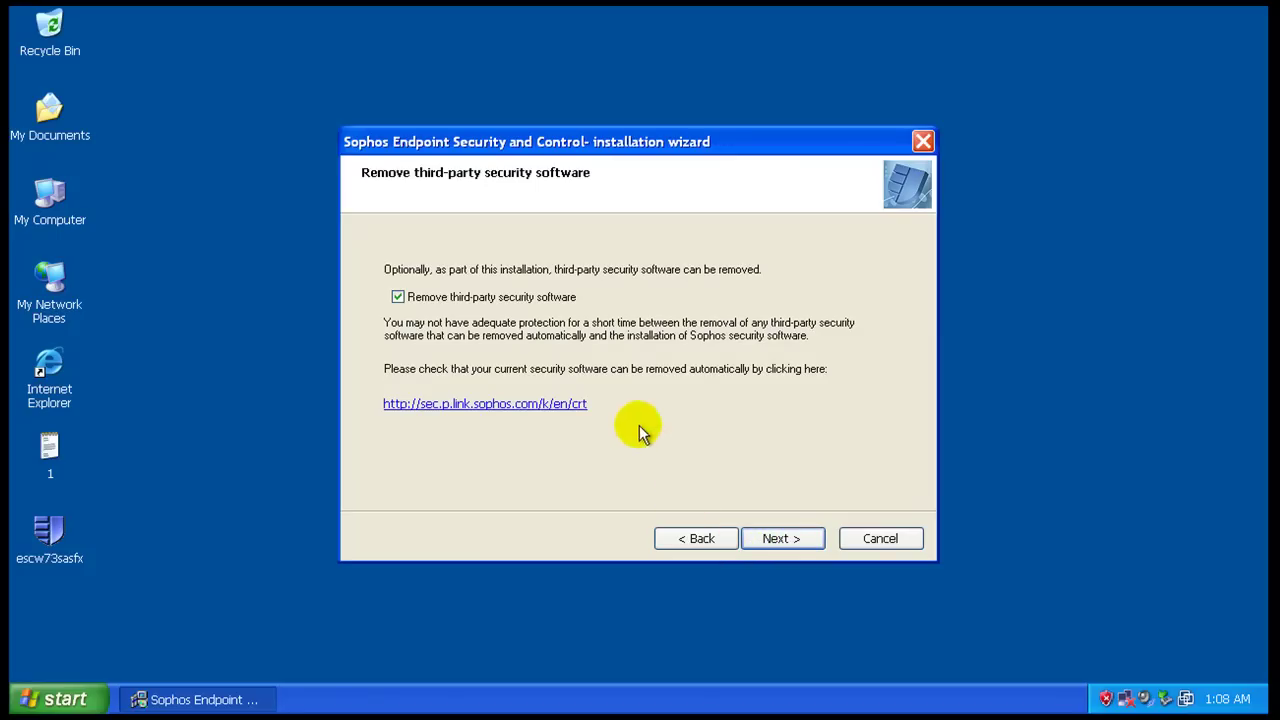
click(566, 298)
click(806, 536)
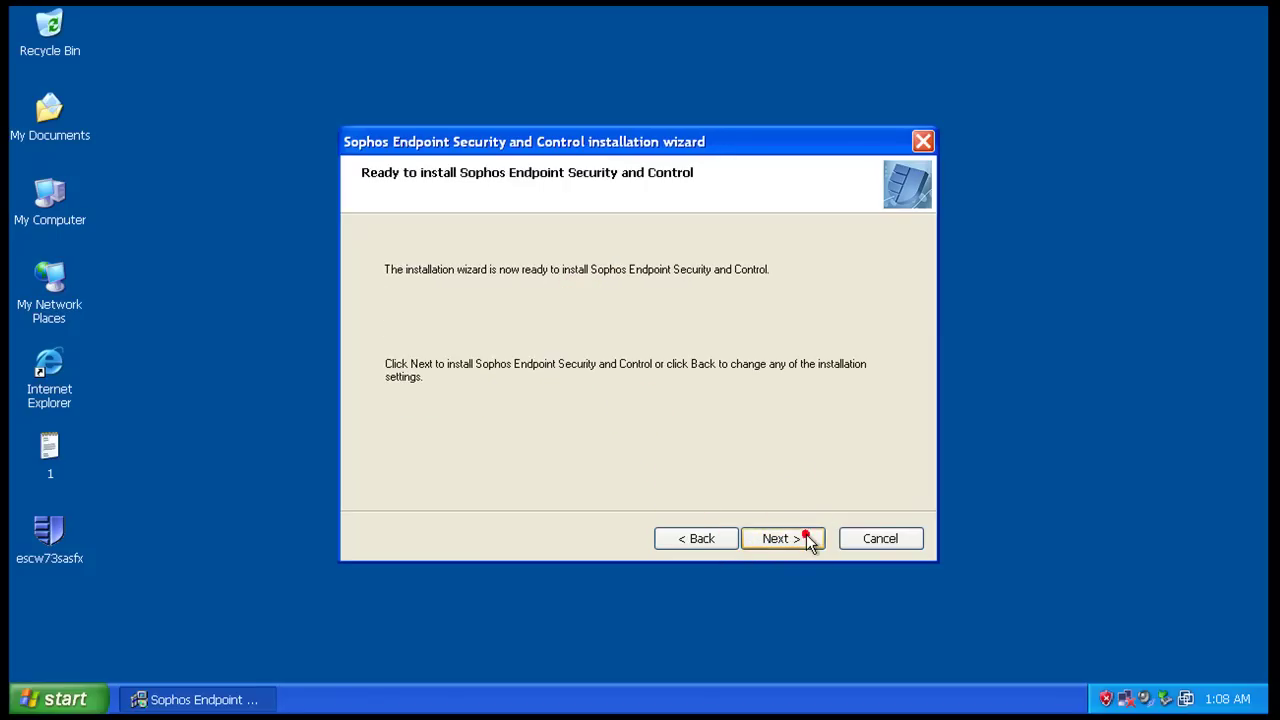
- Install Sophos Endpoint Security and Control and finish the wizard with an immediate computer restart
click(808, 539)
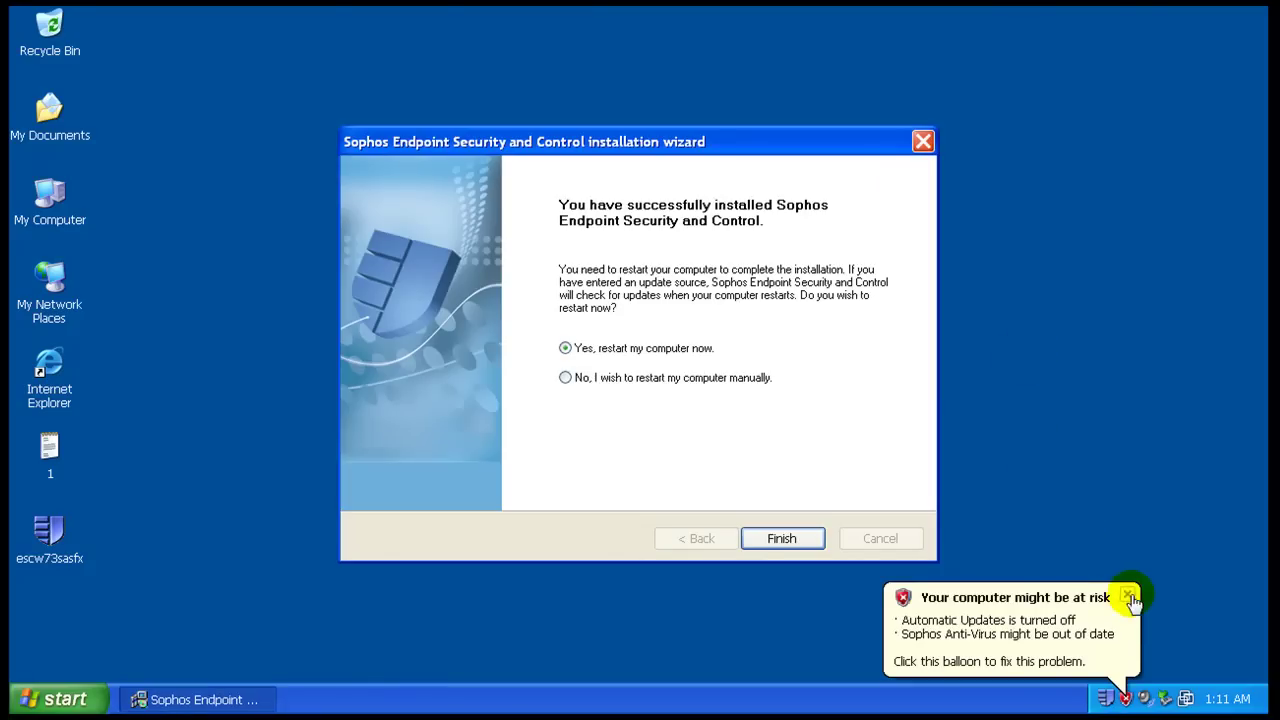
click(1128, 597)
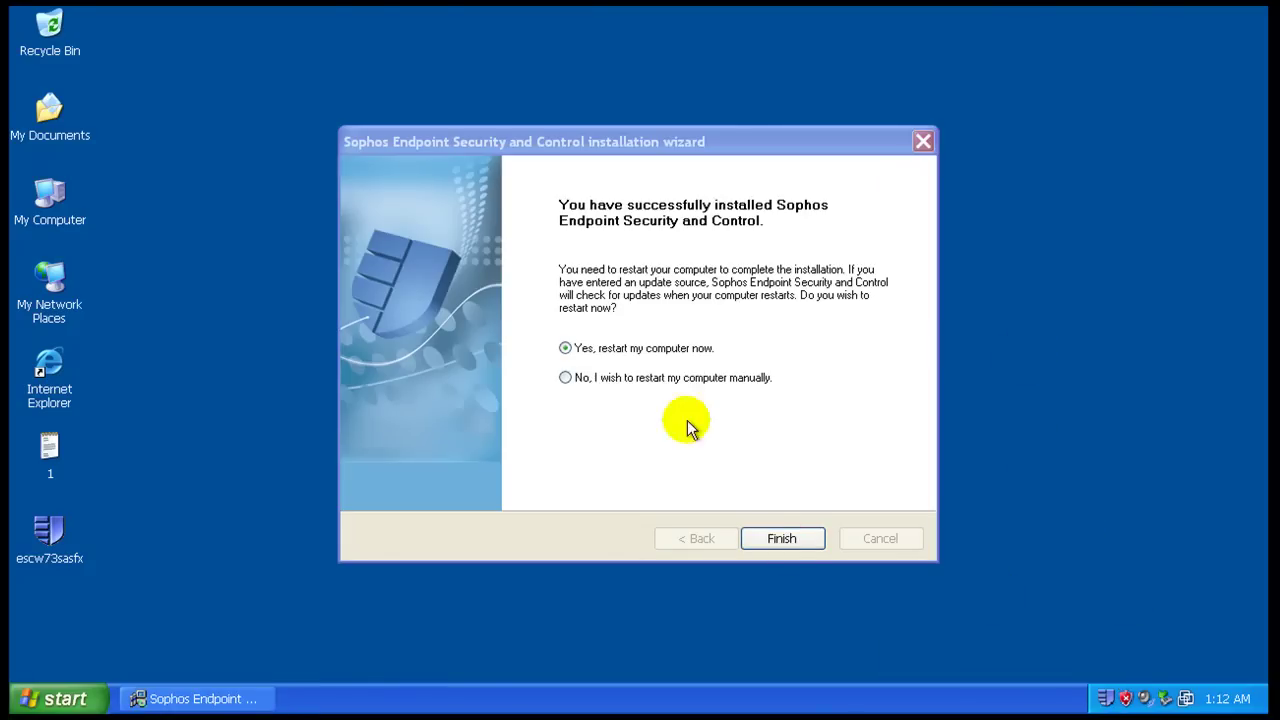
click(782, 536)
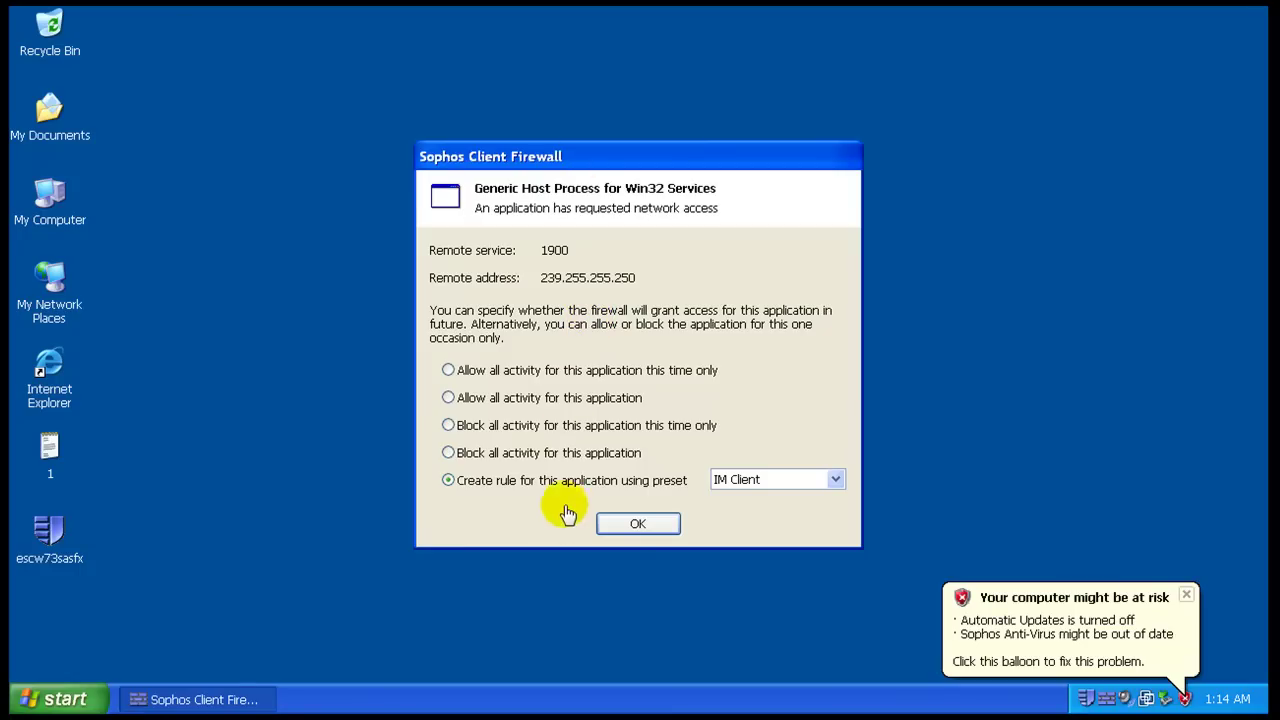
- Allow all activity for Generic Host Process for Win32 Services in Sophos Client Firewall, and dismiss the Windows security notification
click(633, 523)
click(768, 481)
click(768, 481)
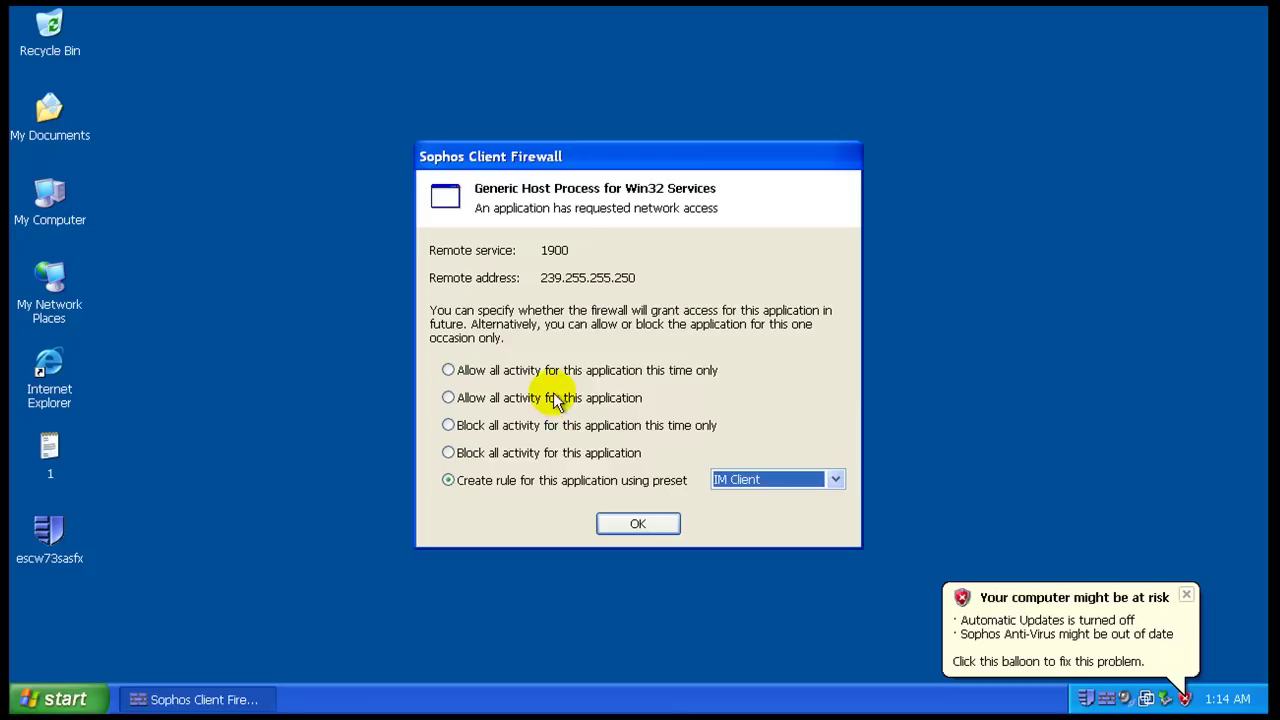
click(555, 403)
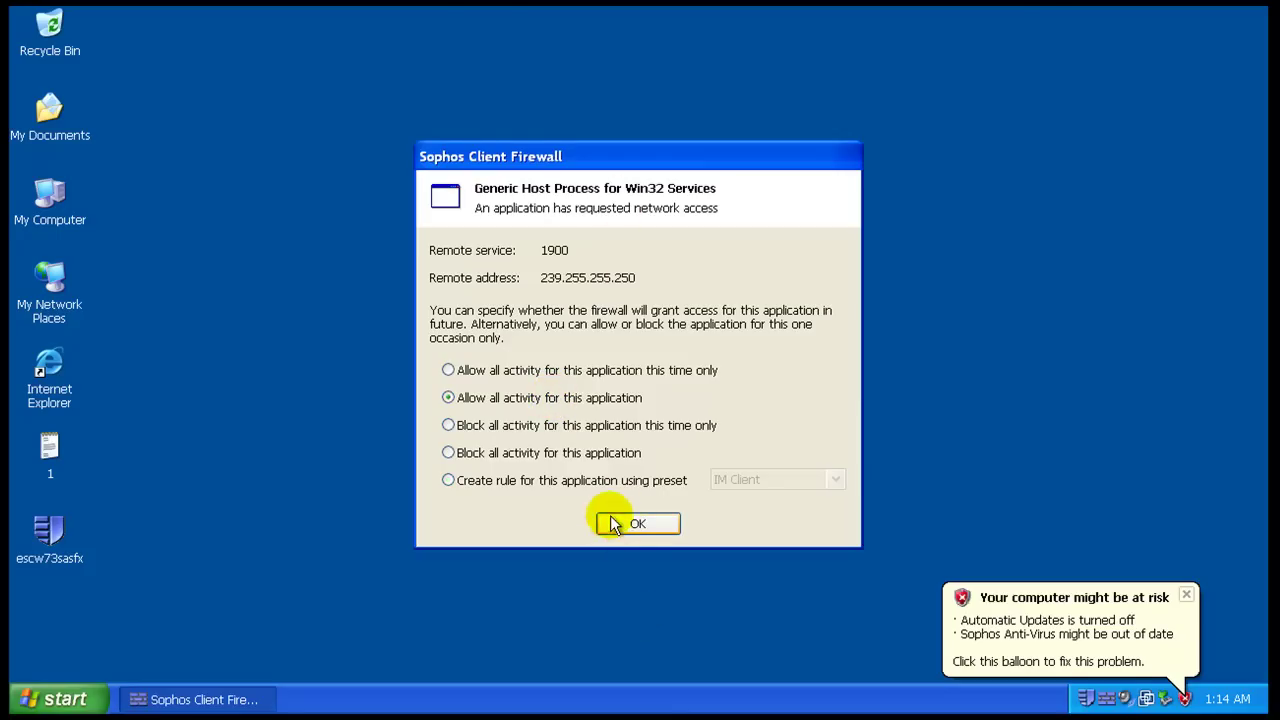
click(622, 522)
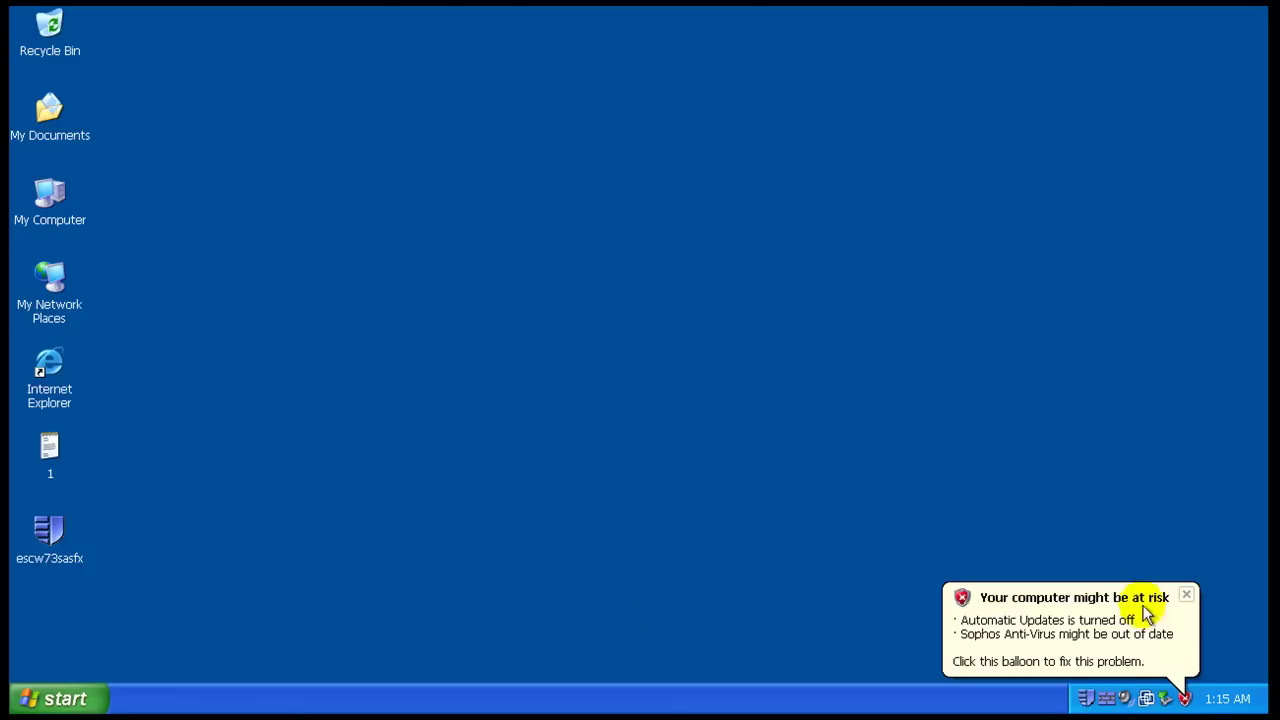
click(1186, 594)
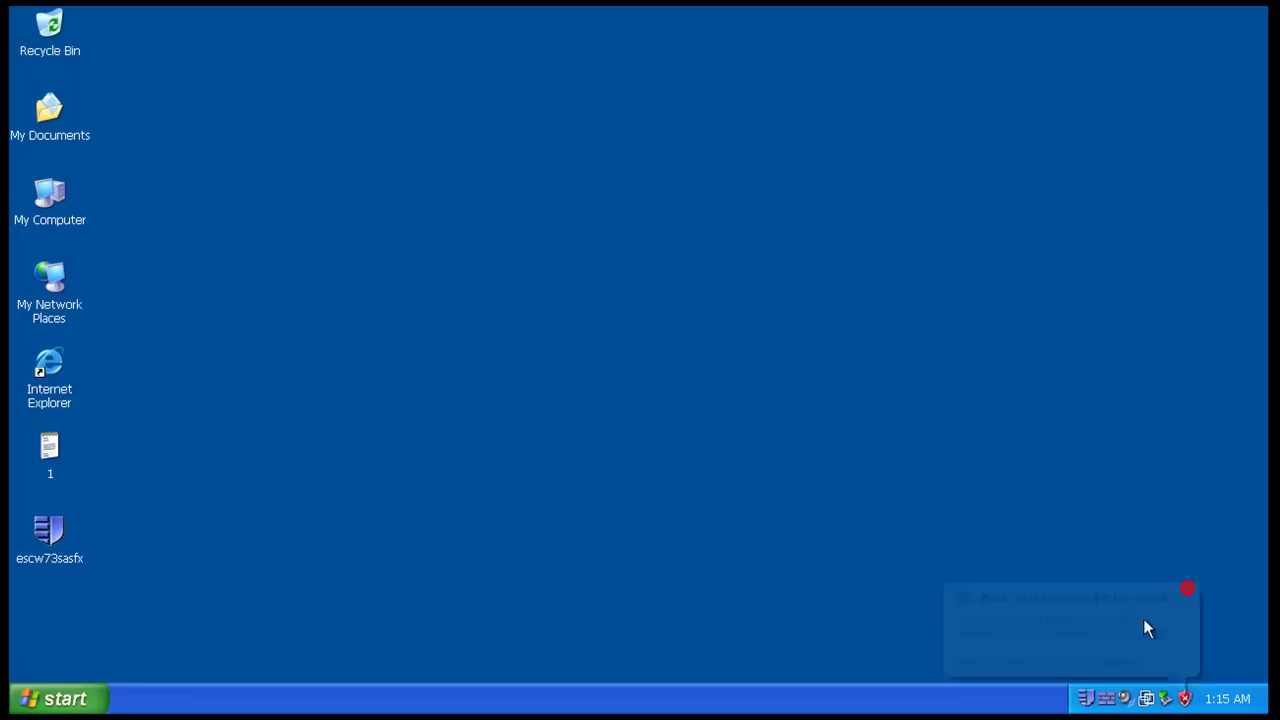
- Start an immediate Sophos update and try to view its updating status
right_click(1088, 704)
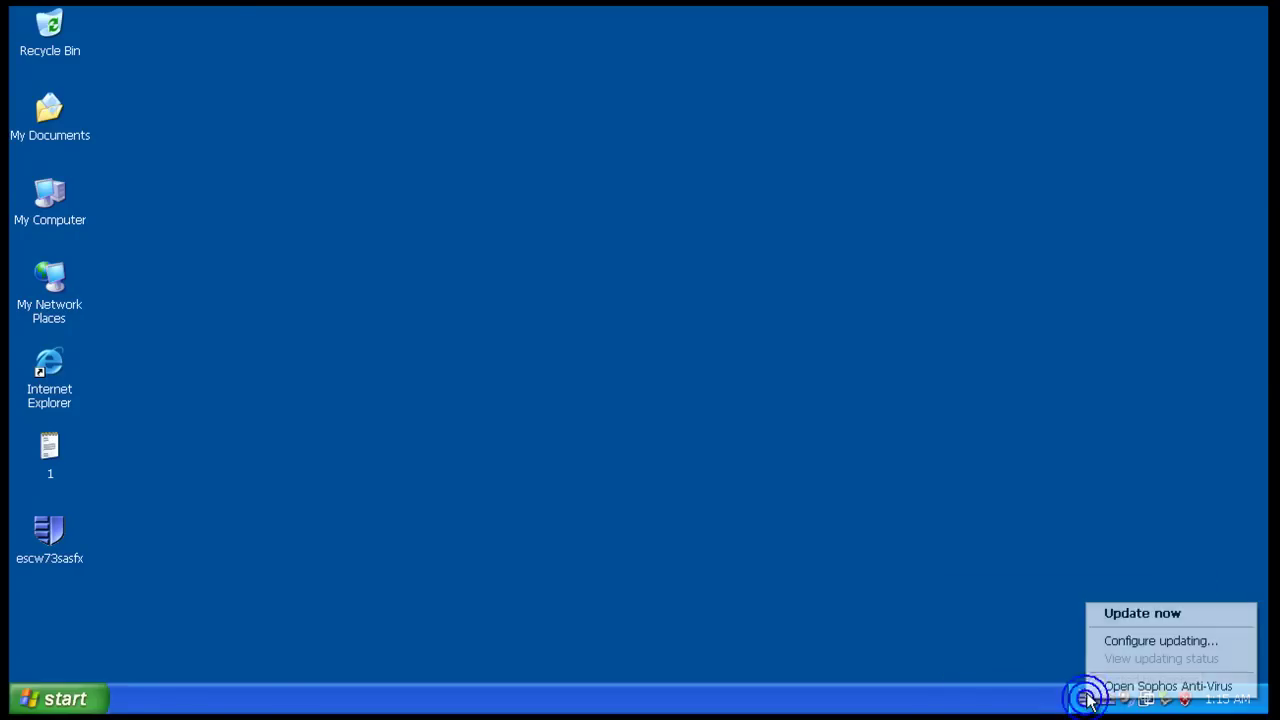
click(1140, 613)
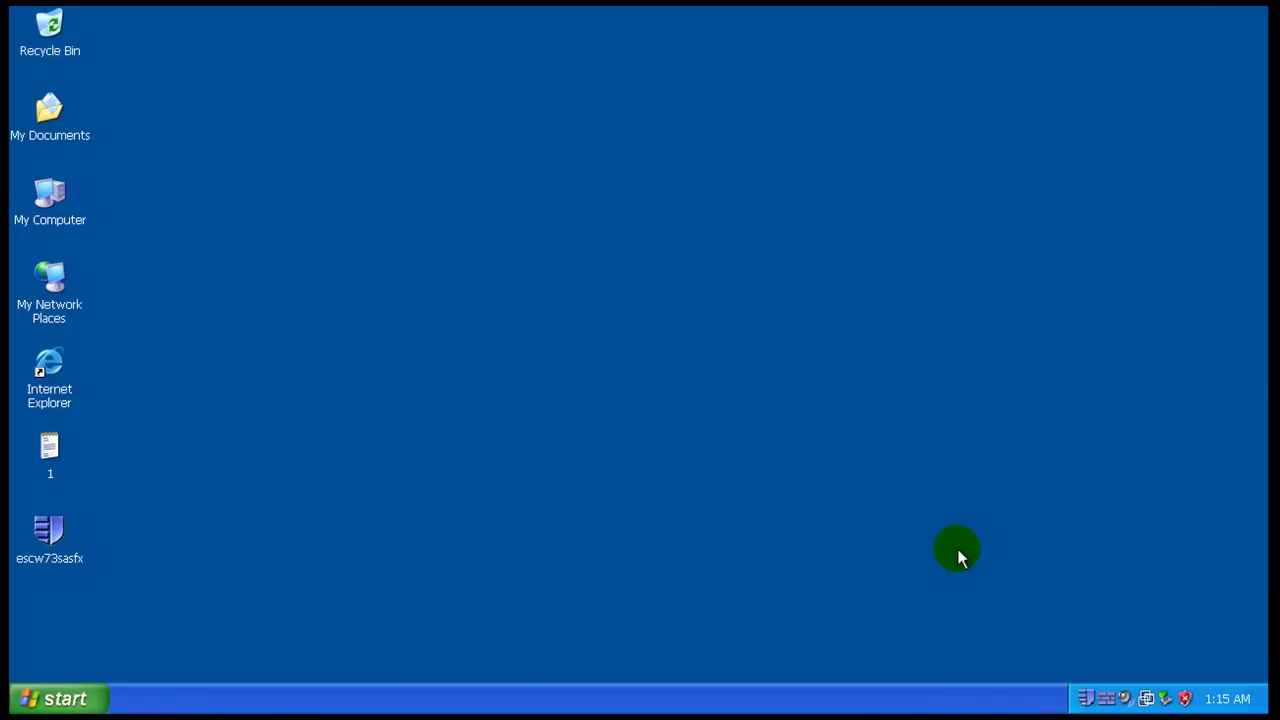
right_click(1086, 697)
click(1118, 654)
- Open Sophos Anti-Virus on its configuration page and enlarge the window to fit all configuration, alerting and updating options
right_click(1086, 697)
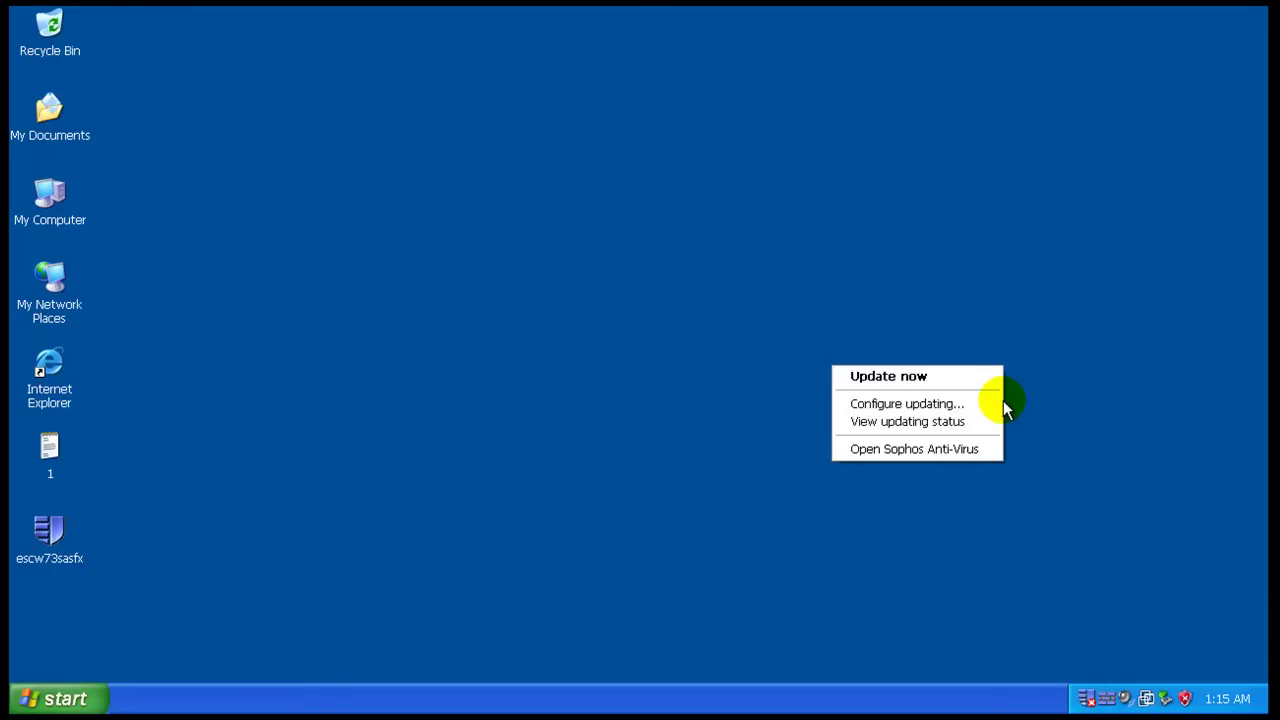
click(982, 449)
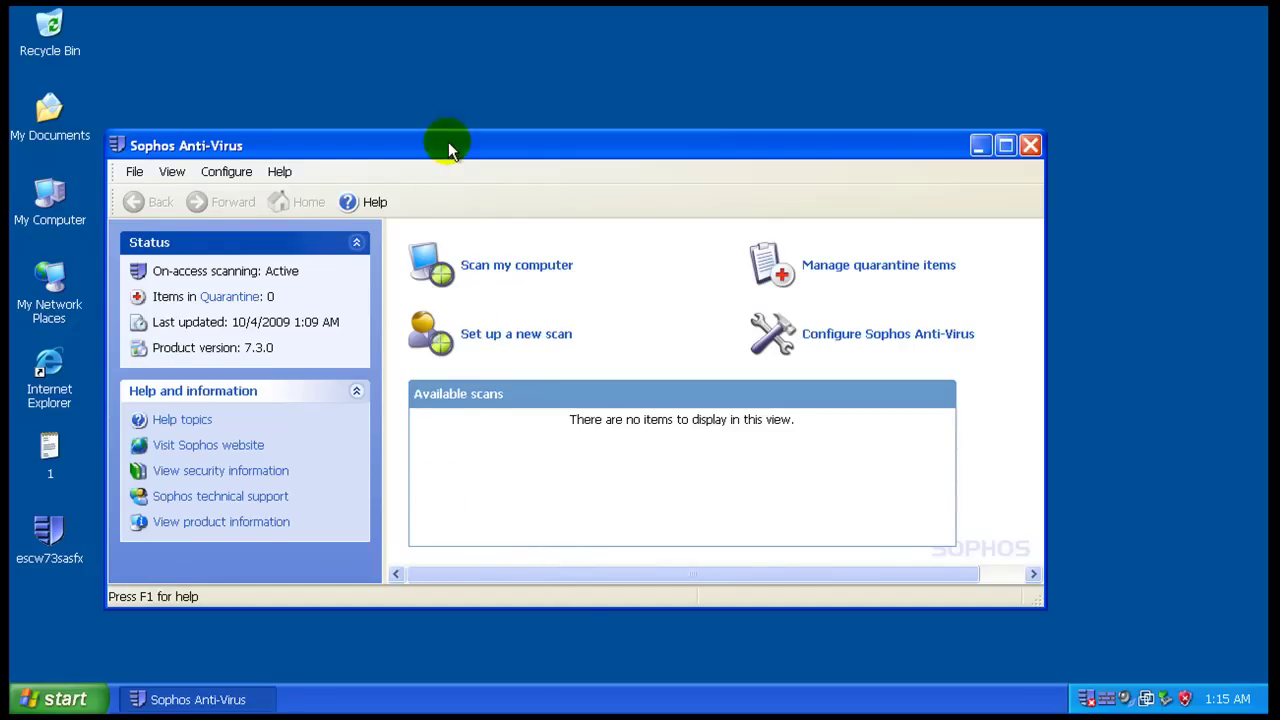
drag(448, 143, 477, 143)
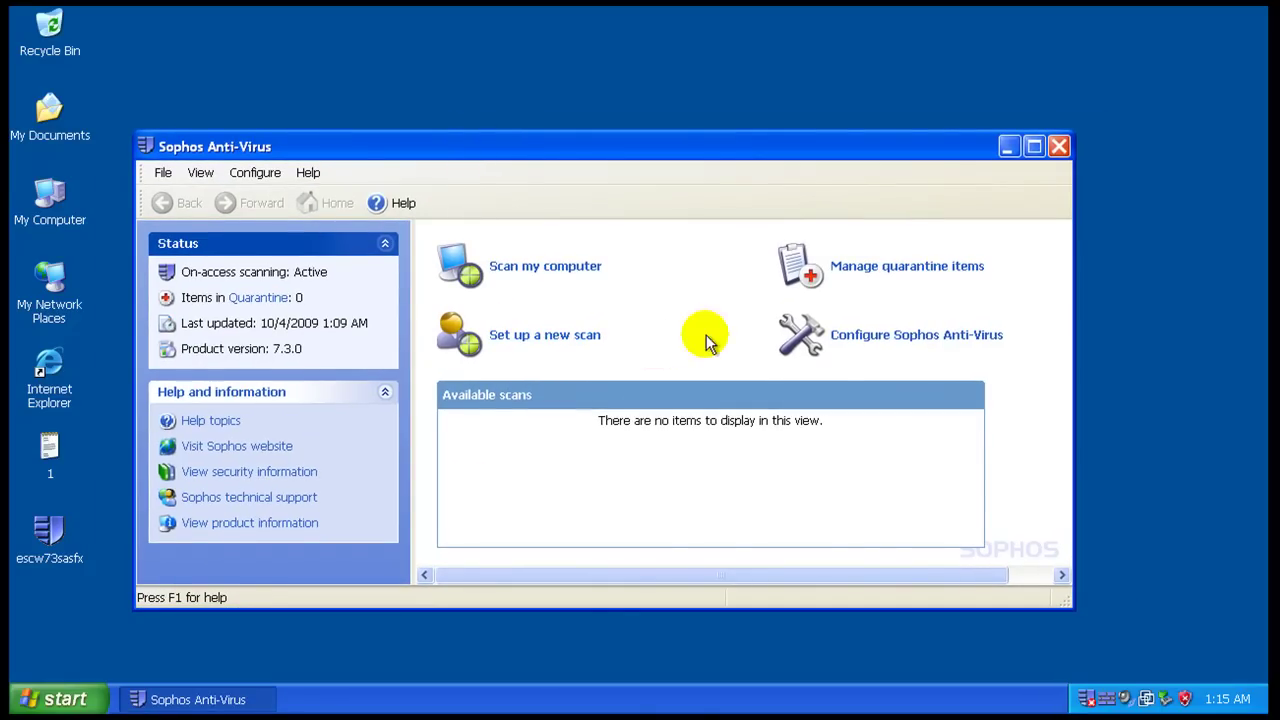
click(840, 338)
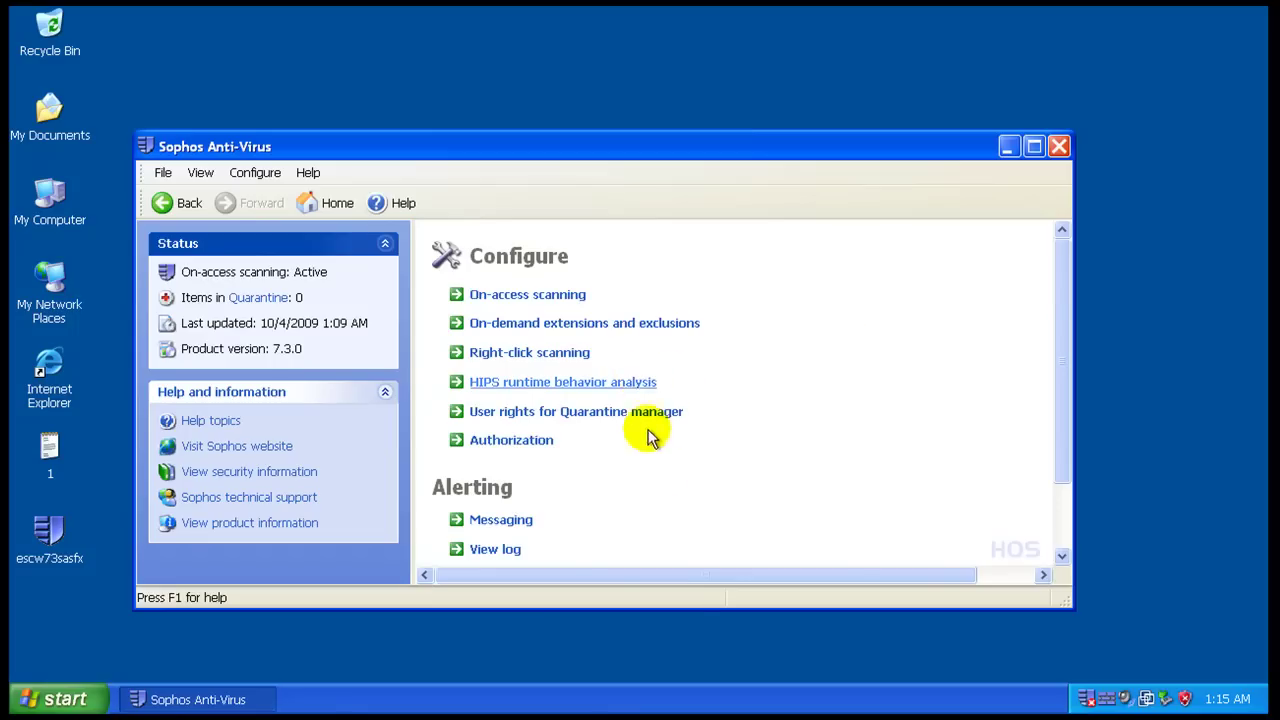
drag(689, 607, 692, 661)
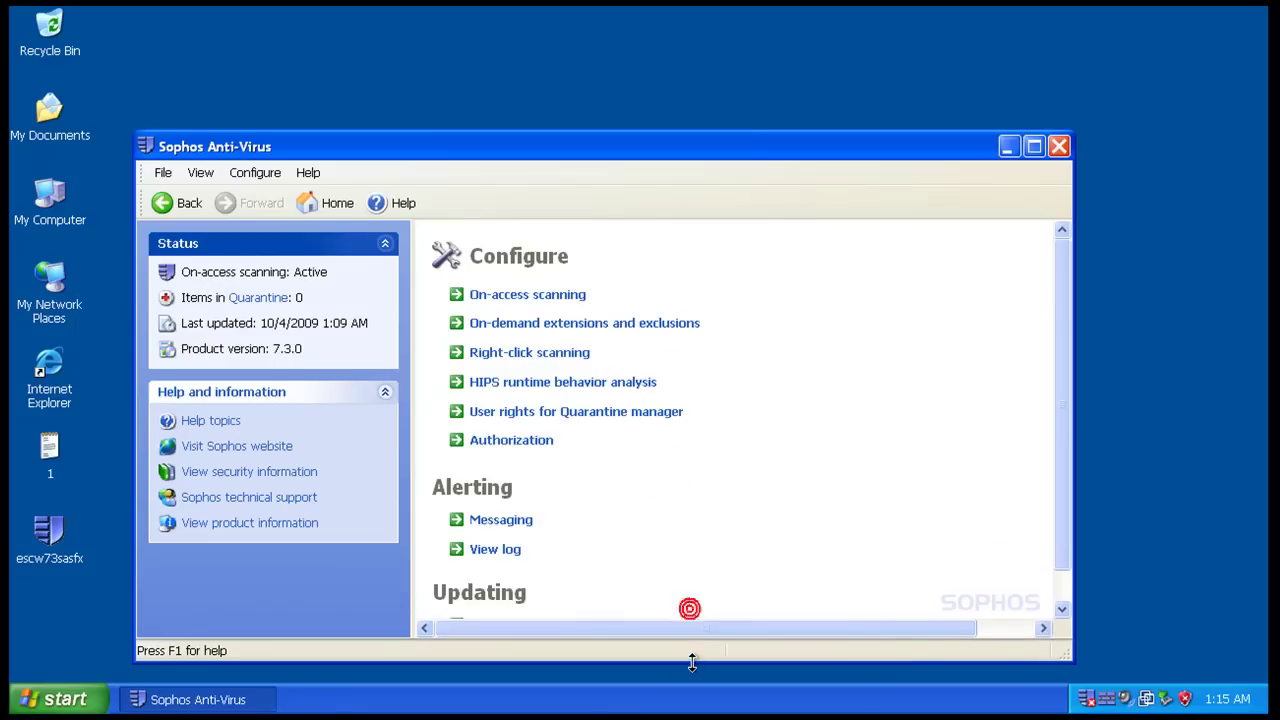
drag(686, 145, 692, 40)
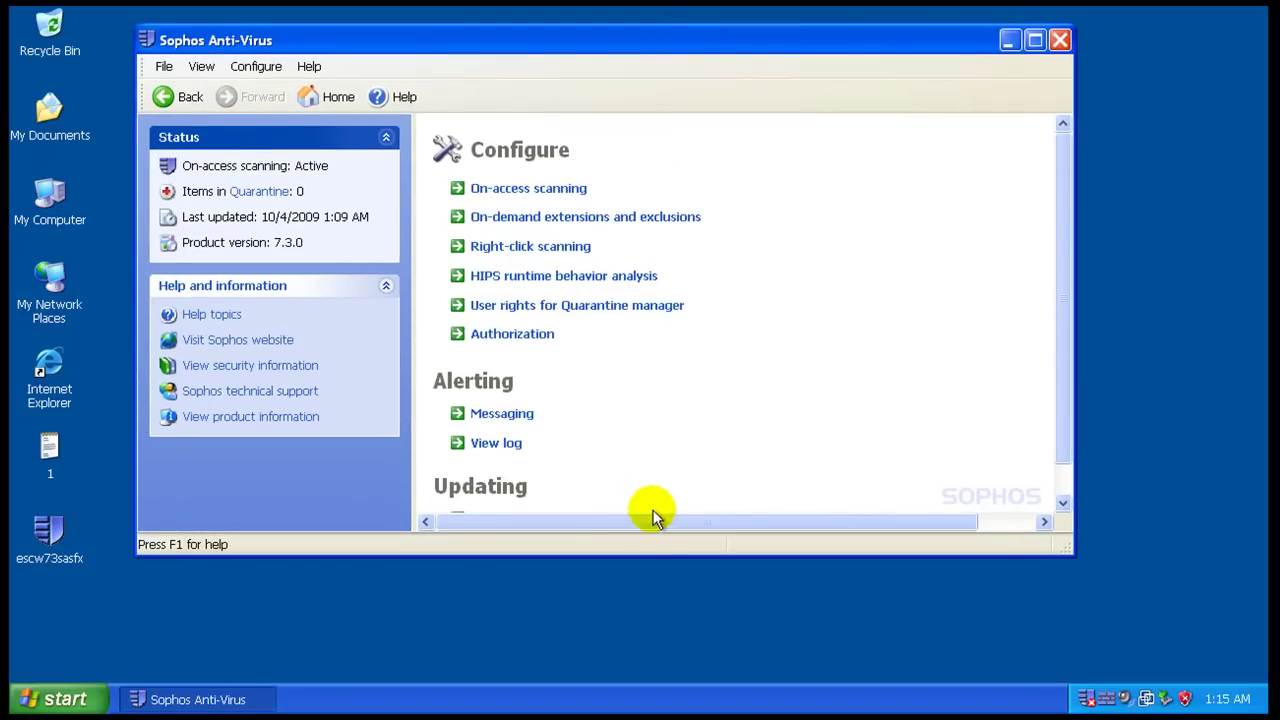
drag(657, 554, 654, 657)
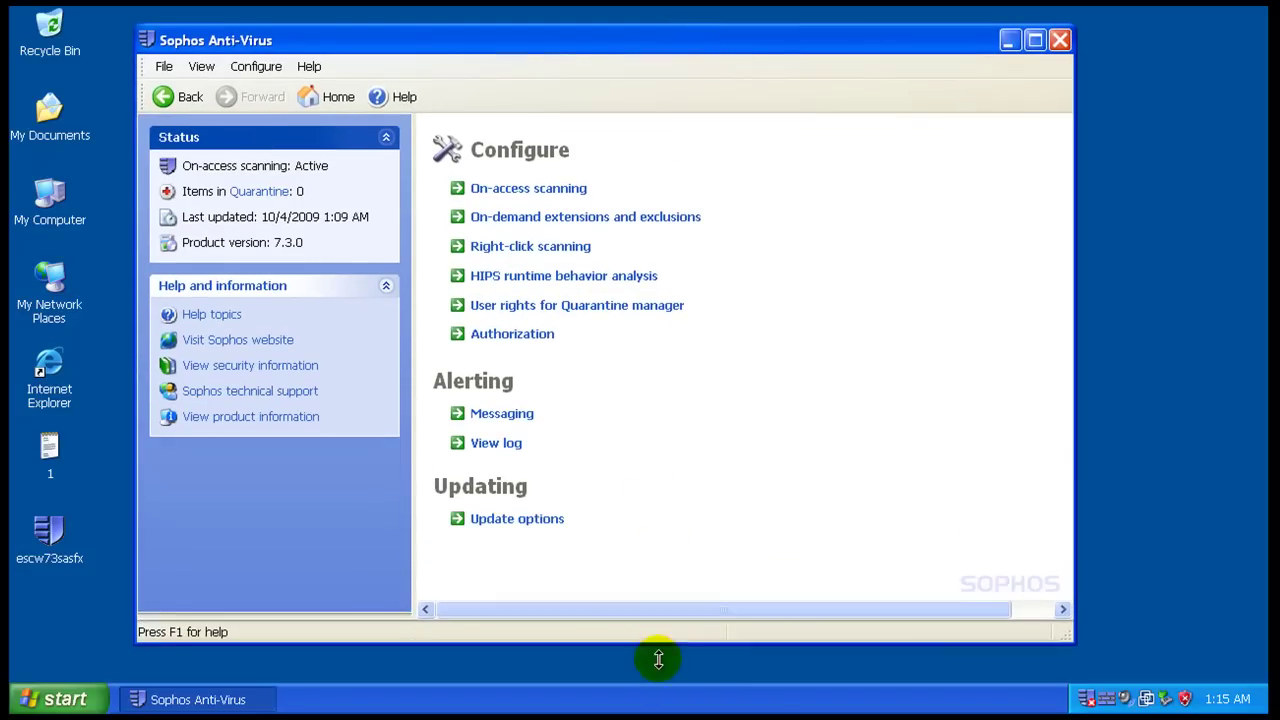
- Review the on-access scan settings for scanning, options, extensions, exclusions and cleanup, and close them without changes
click(562, 189)
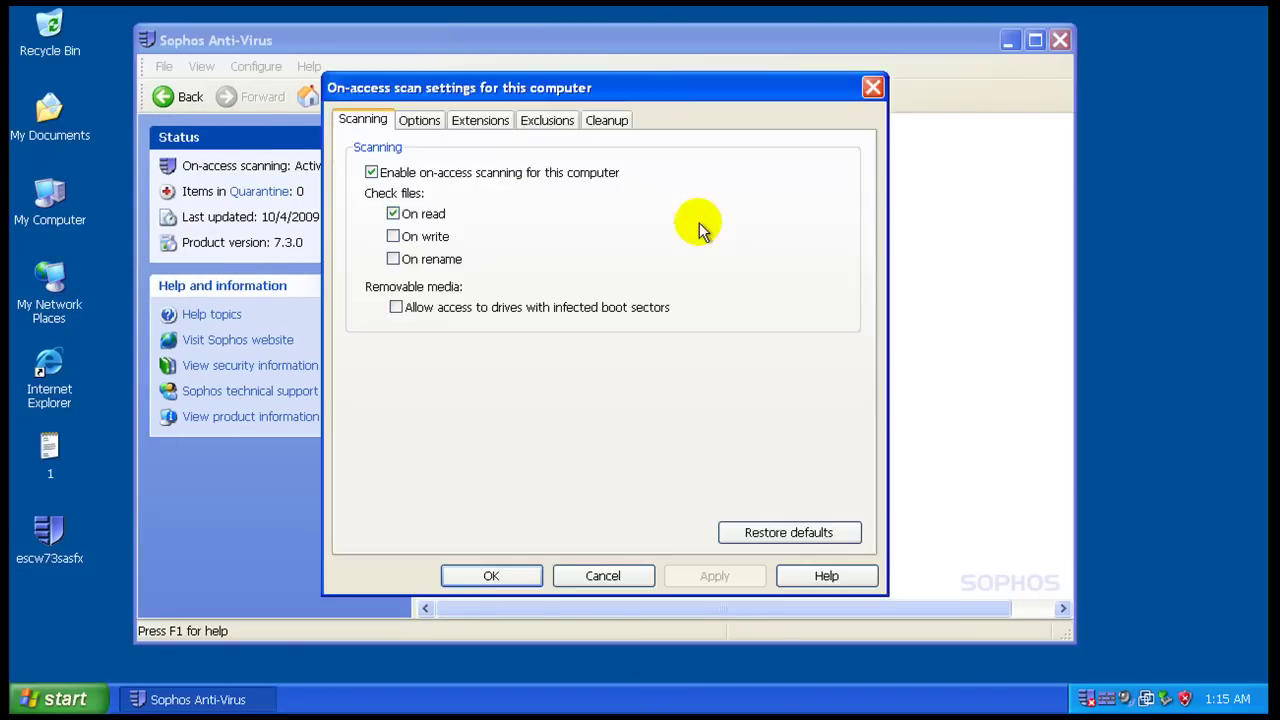
click(433, 122)
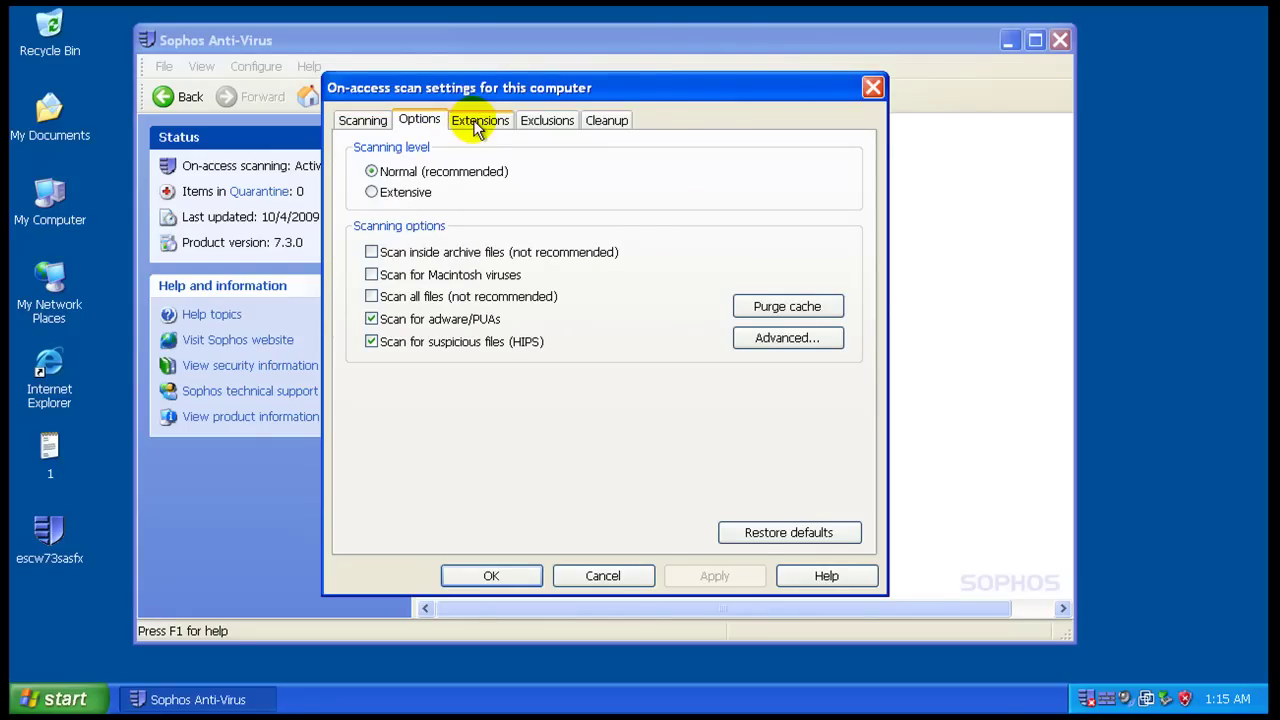
click(477, 122)
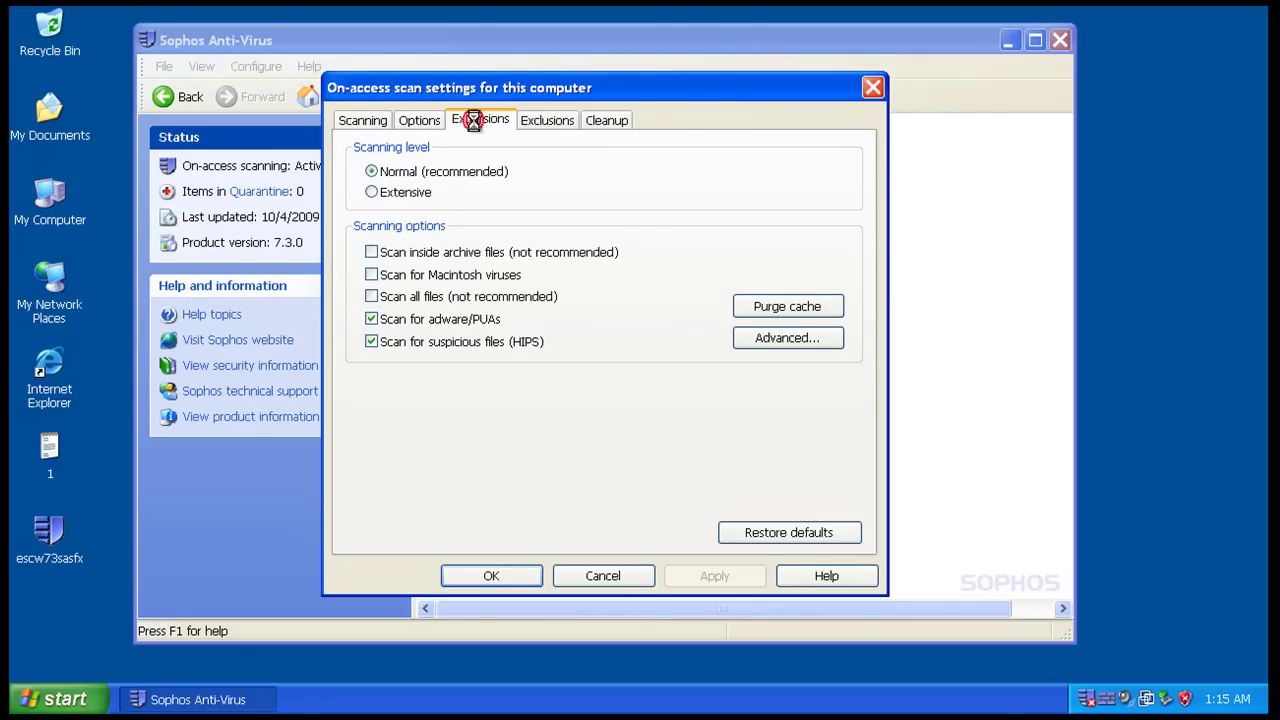
click(553, 120)
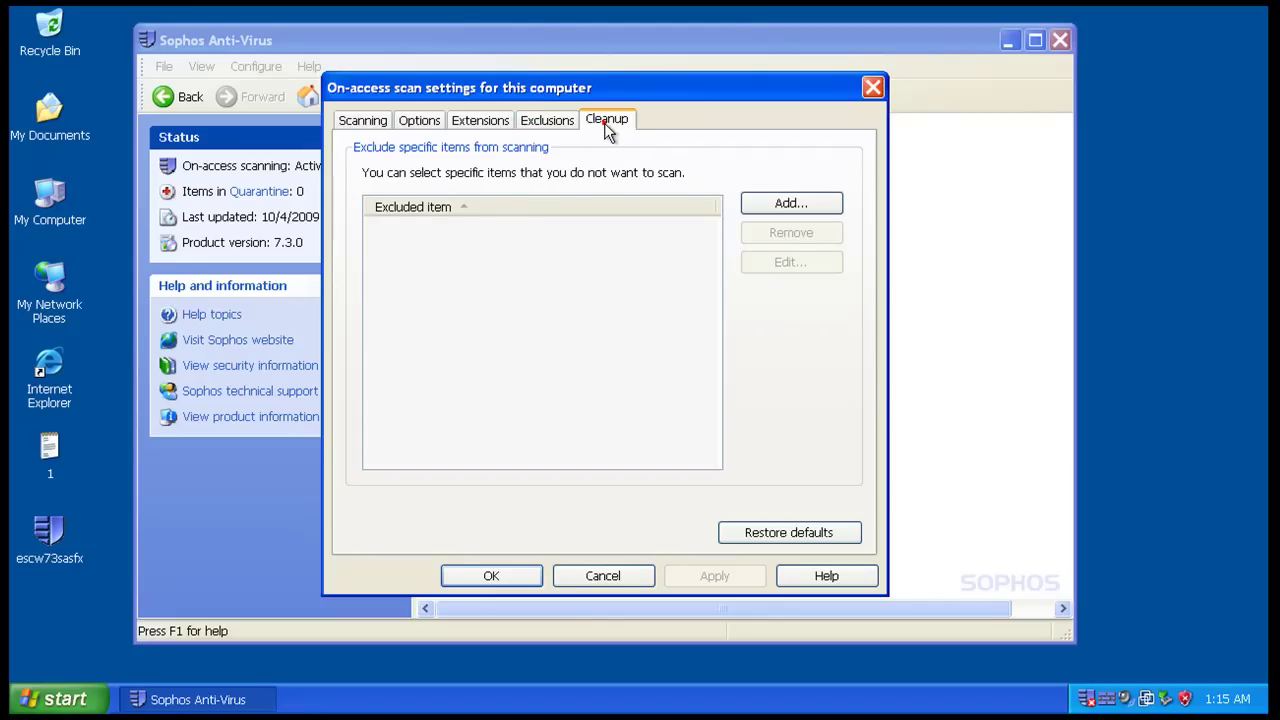
click(604, 121)
click(872, 88)
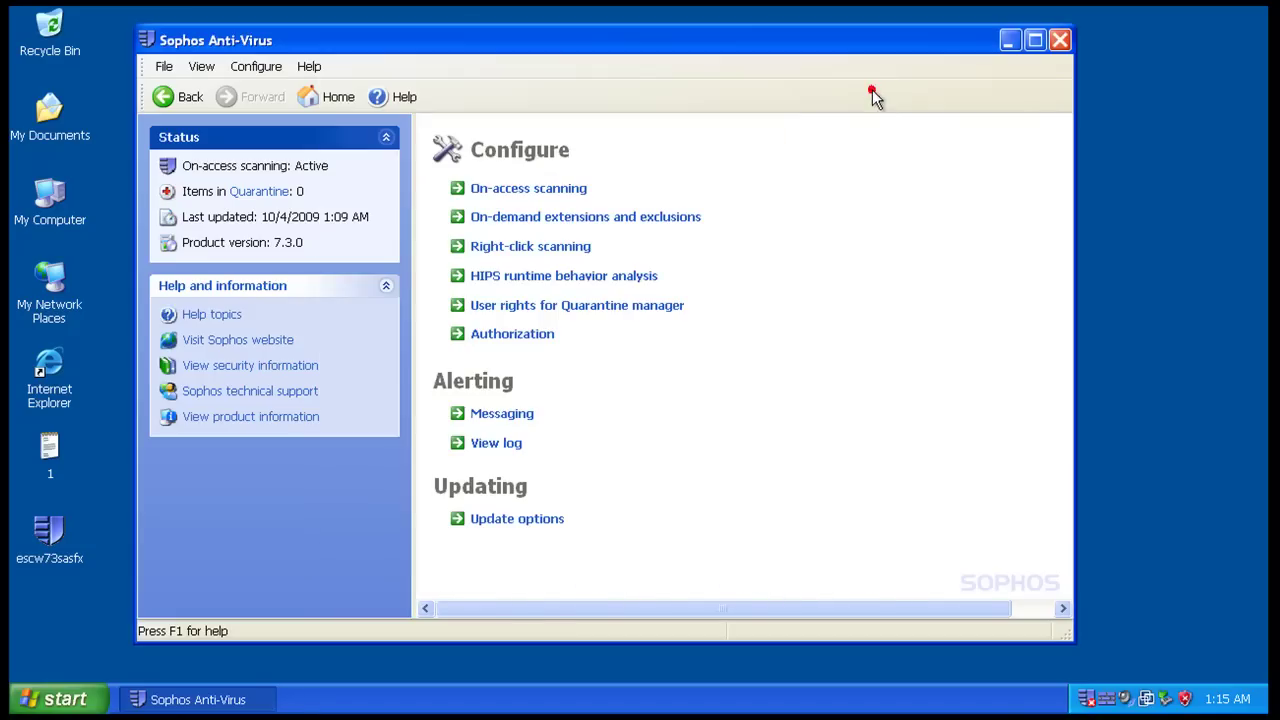
- Review the on-demand extensions and exclusions and the HIPS runtime behavior analysis settings, and close both without changes
click(609, 217)
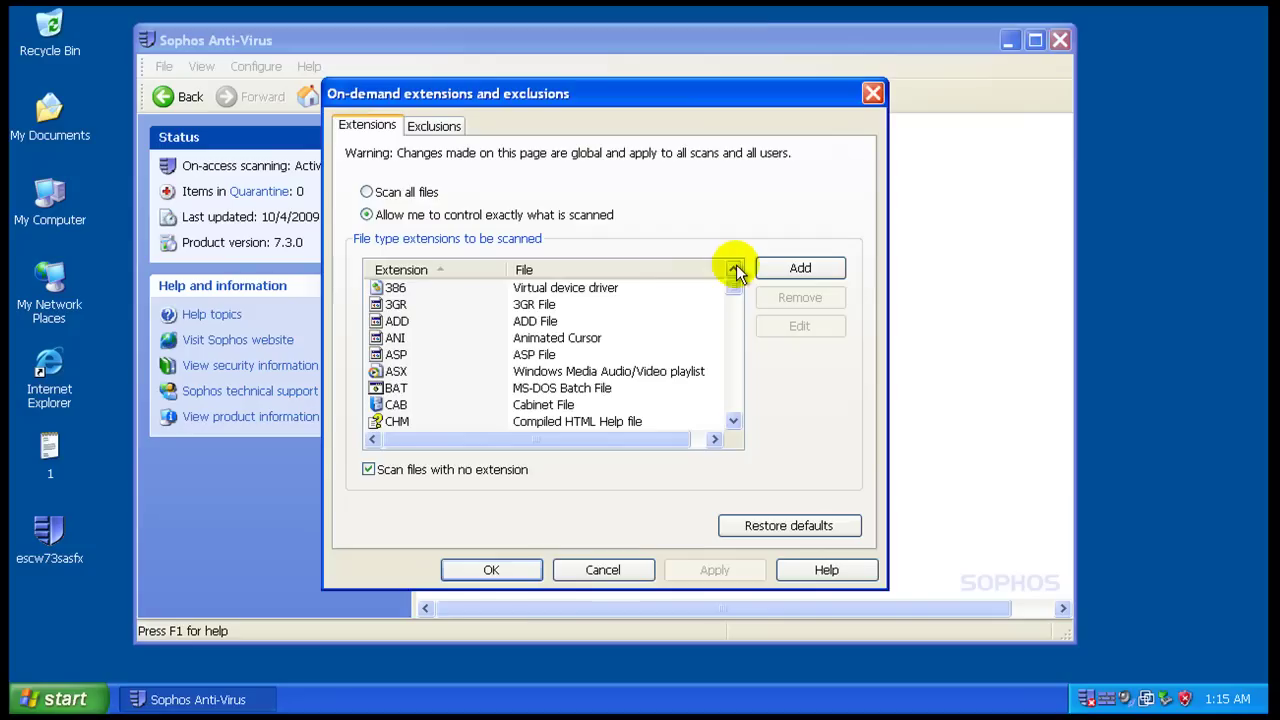
click(872, 93)
click(549, 277)
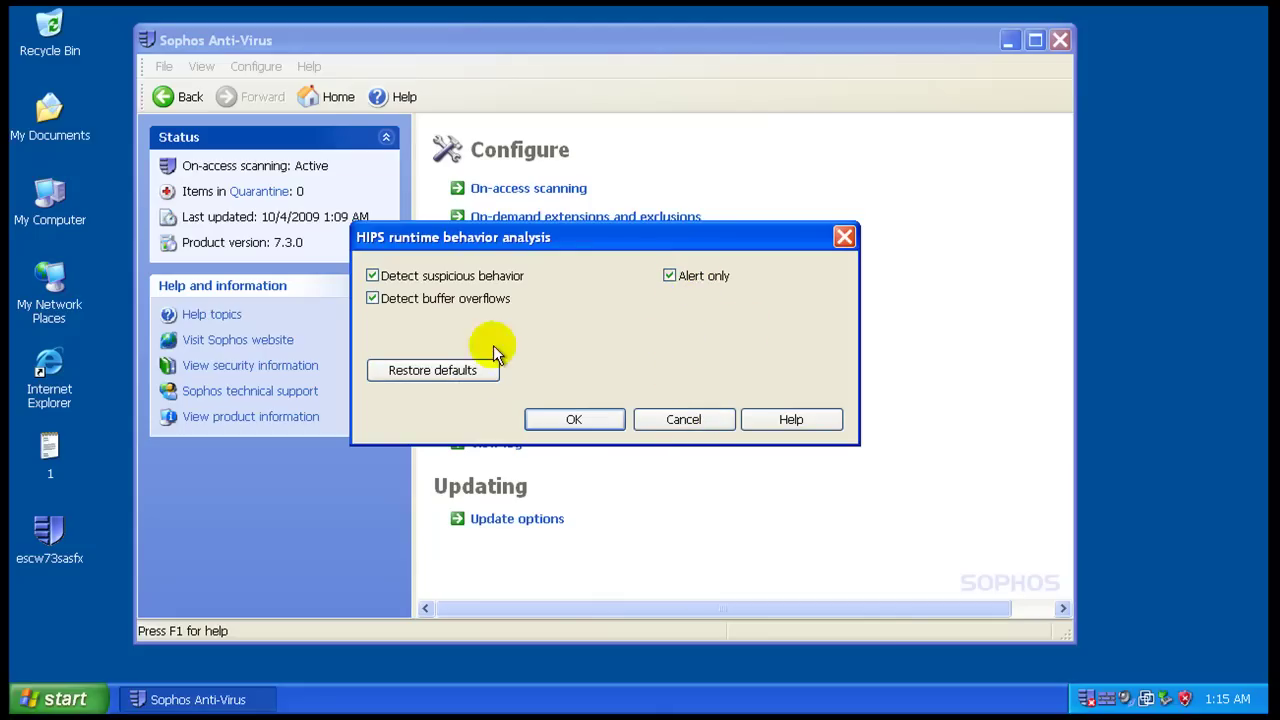
click(735, 322)
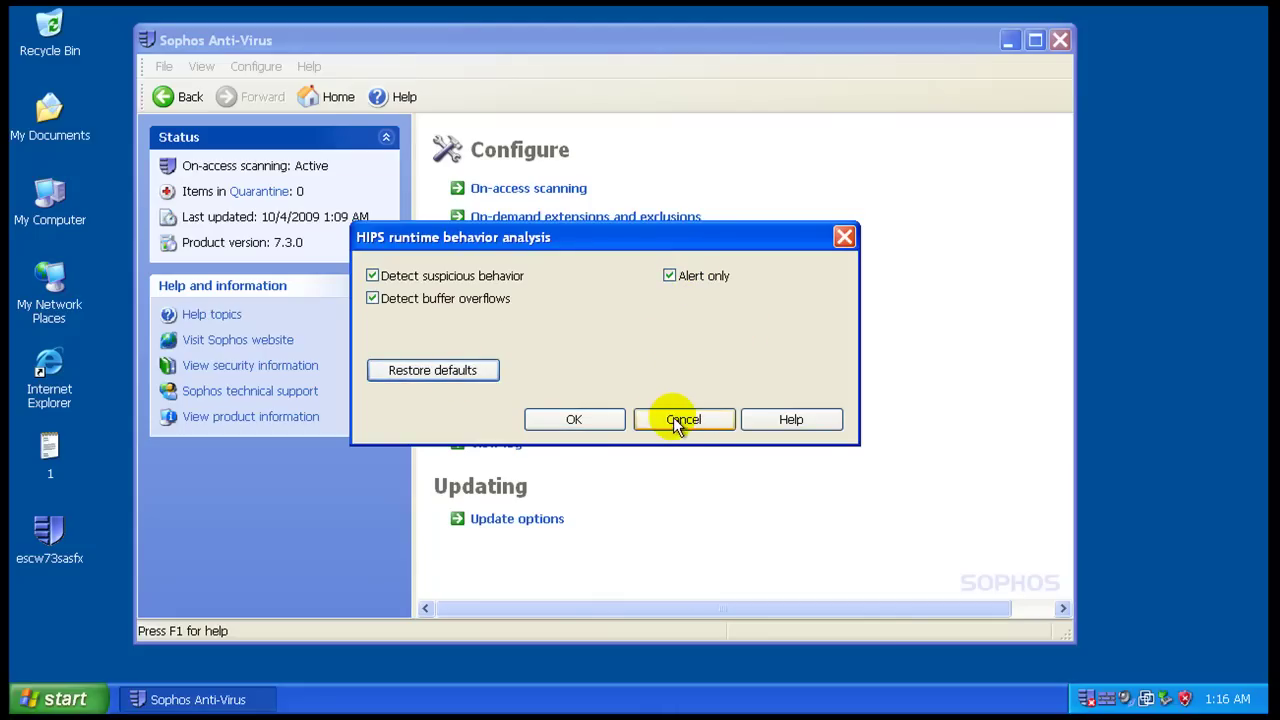
click(586, 419)
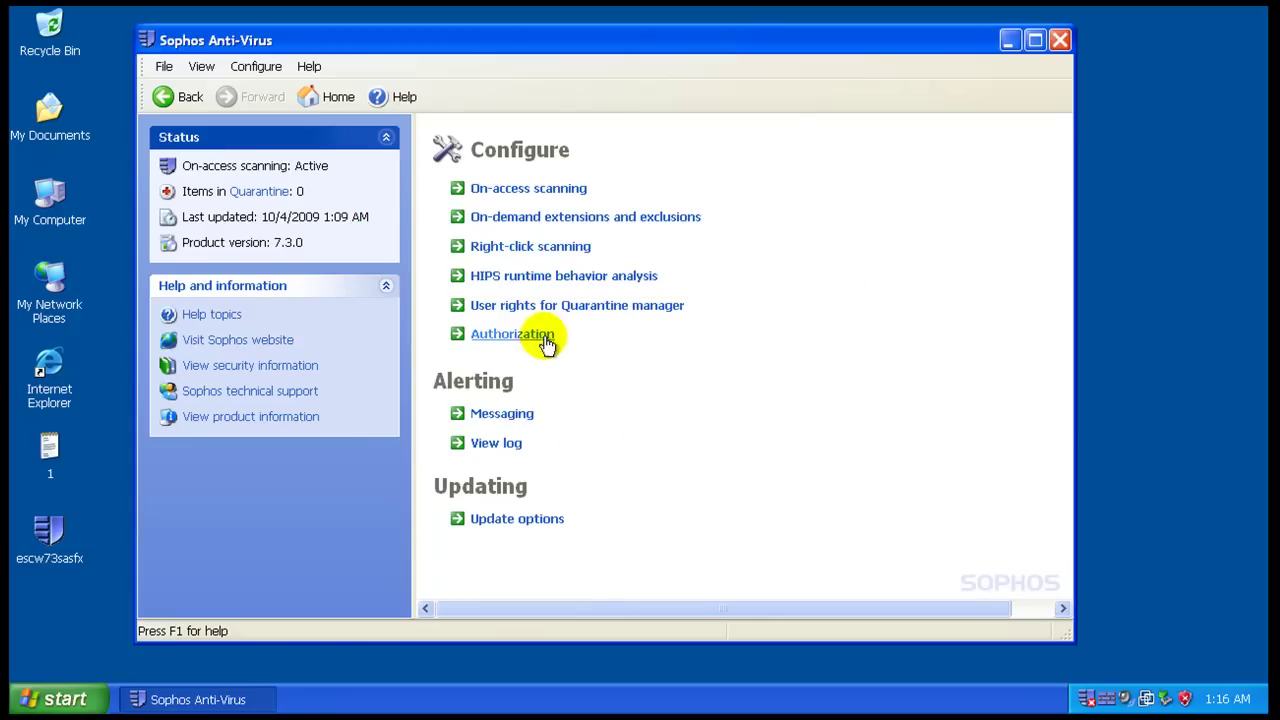
- Review the primary and secondary server settings in the update options without changes, and close Sophos Anti-Virus
click(510, 530)
click(572, 201)
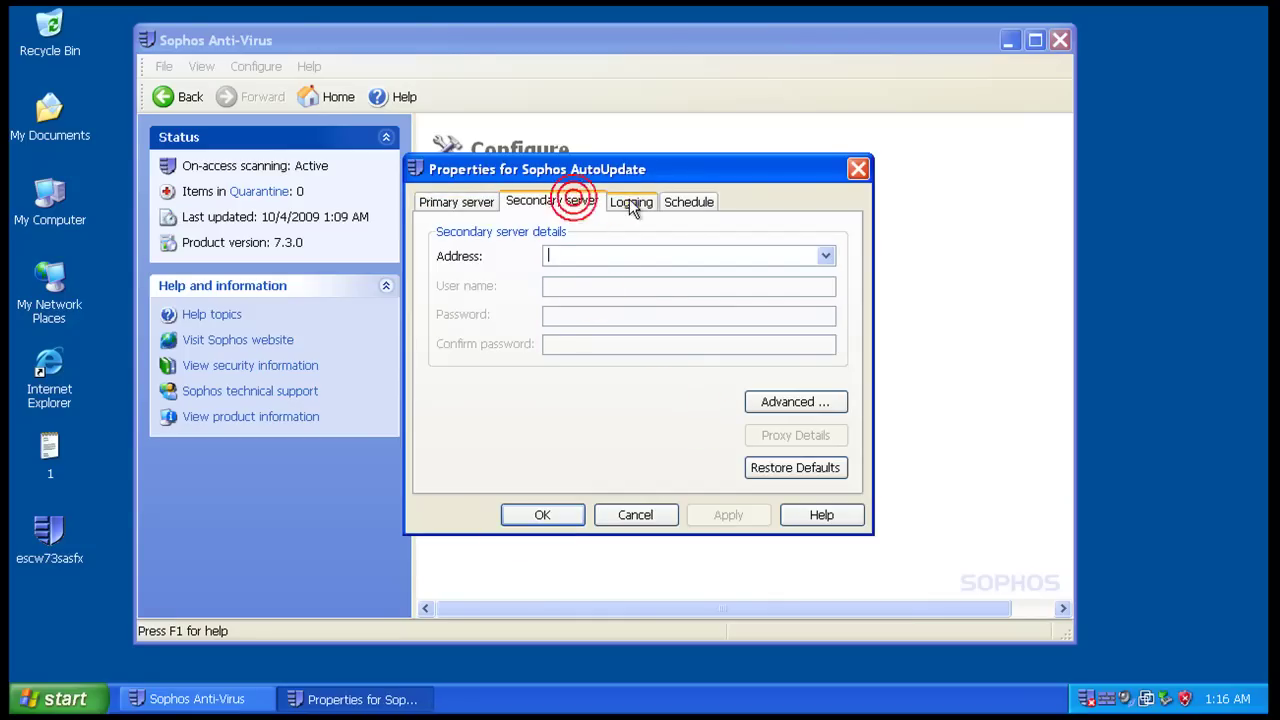
click(646, 515)
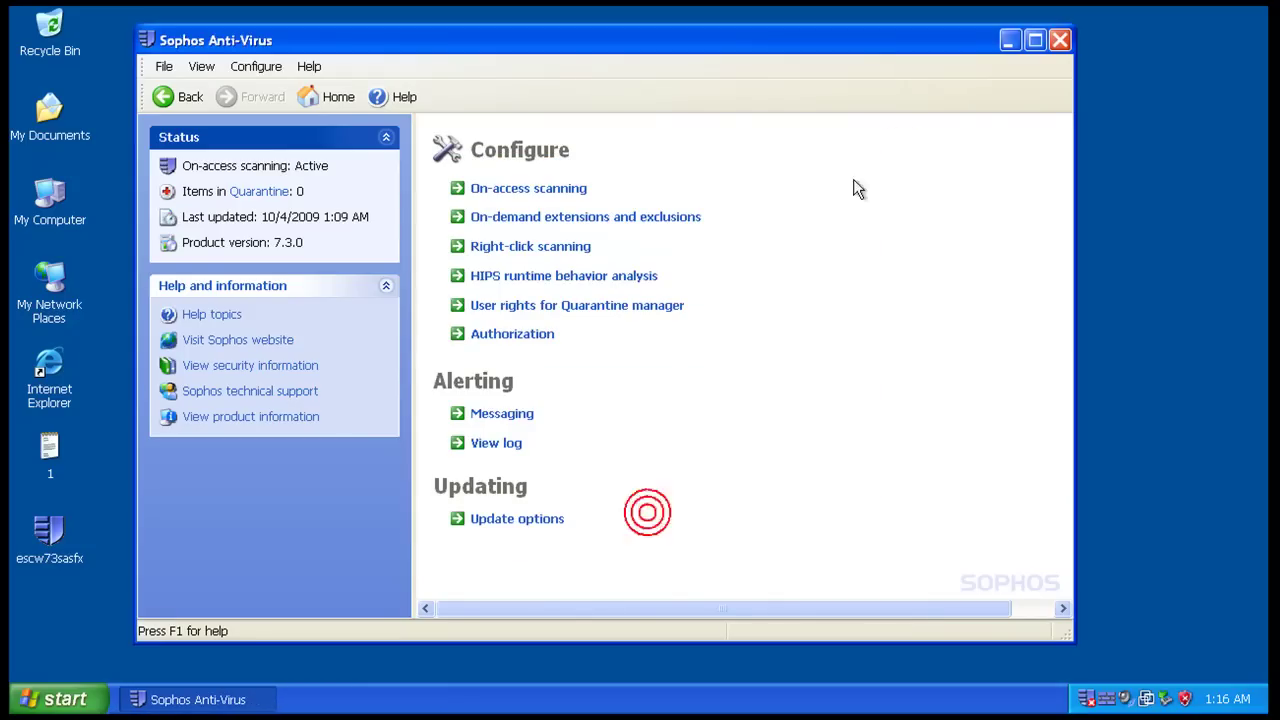
click(1060, 40)
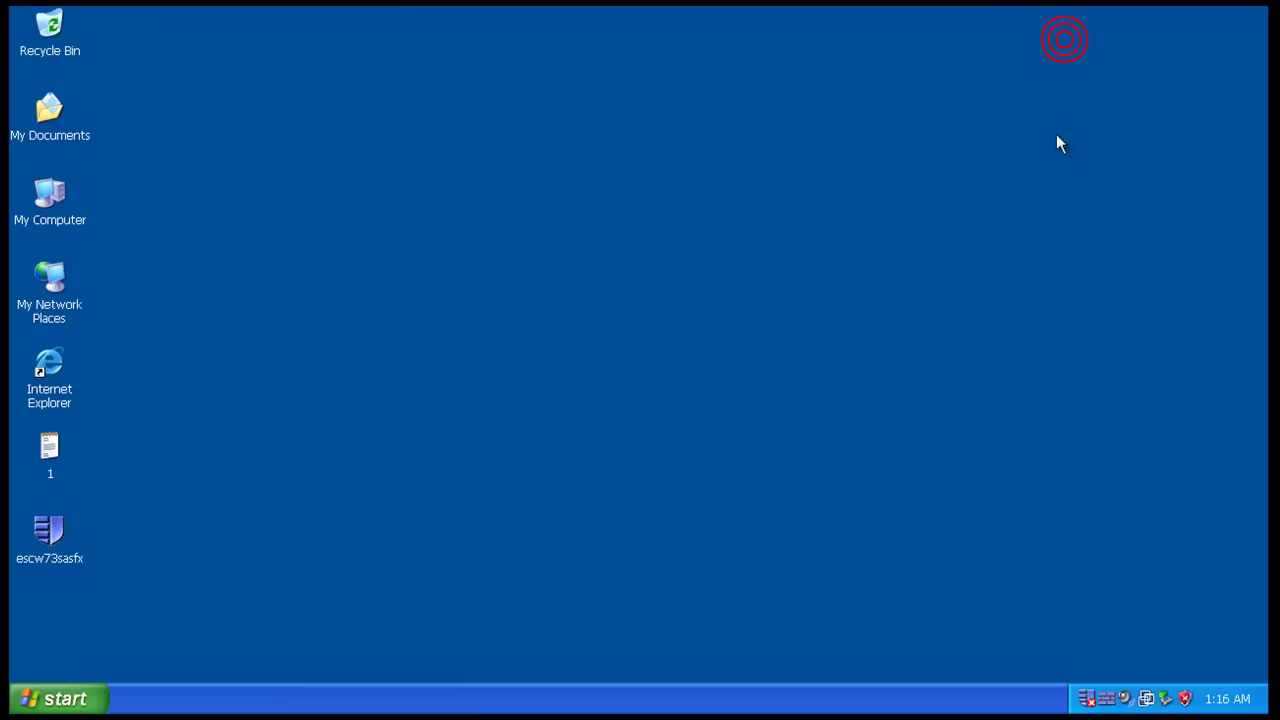
- Try to start an immediate Sophos update, and open the Sophos AutoUpdate properties on the primary server details
right_click(1085, 699)
click(1119, 615)
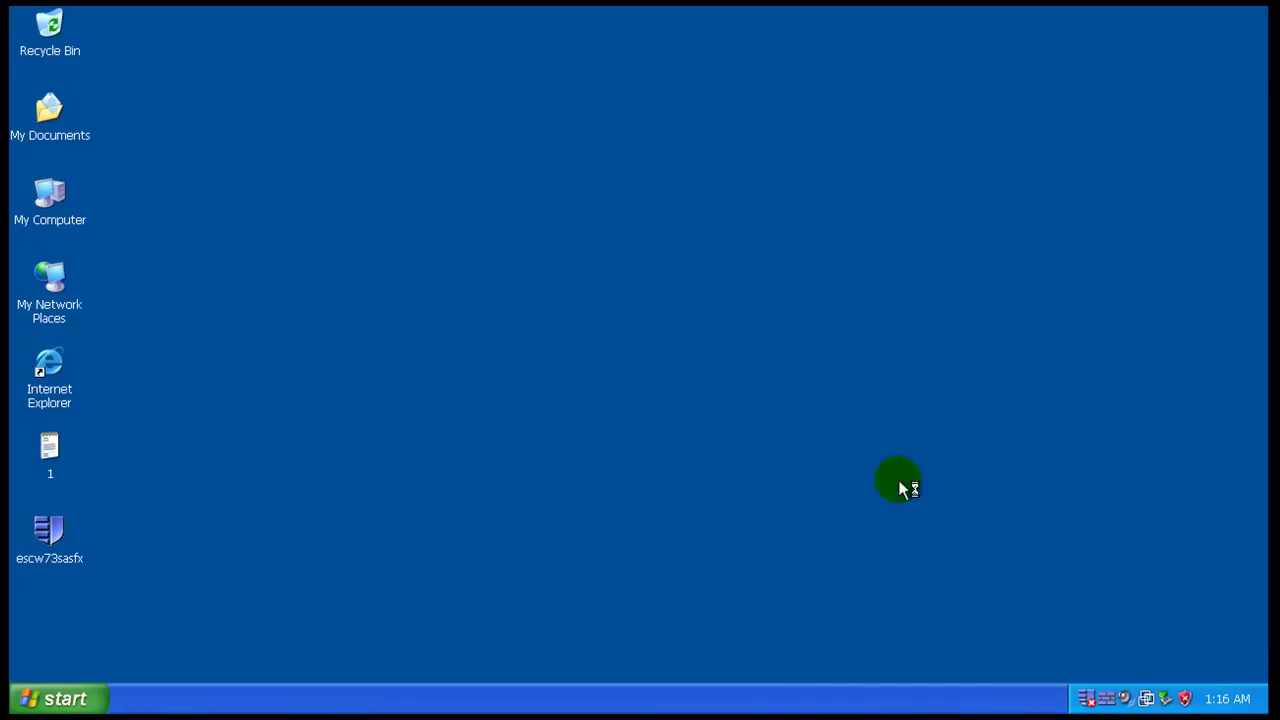
right_click(1089, 700)
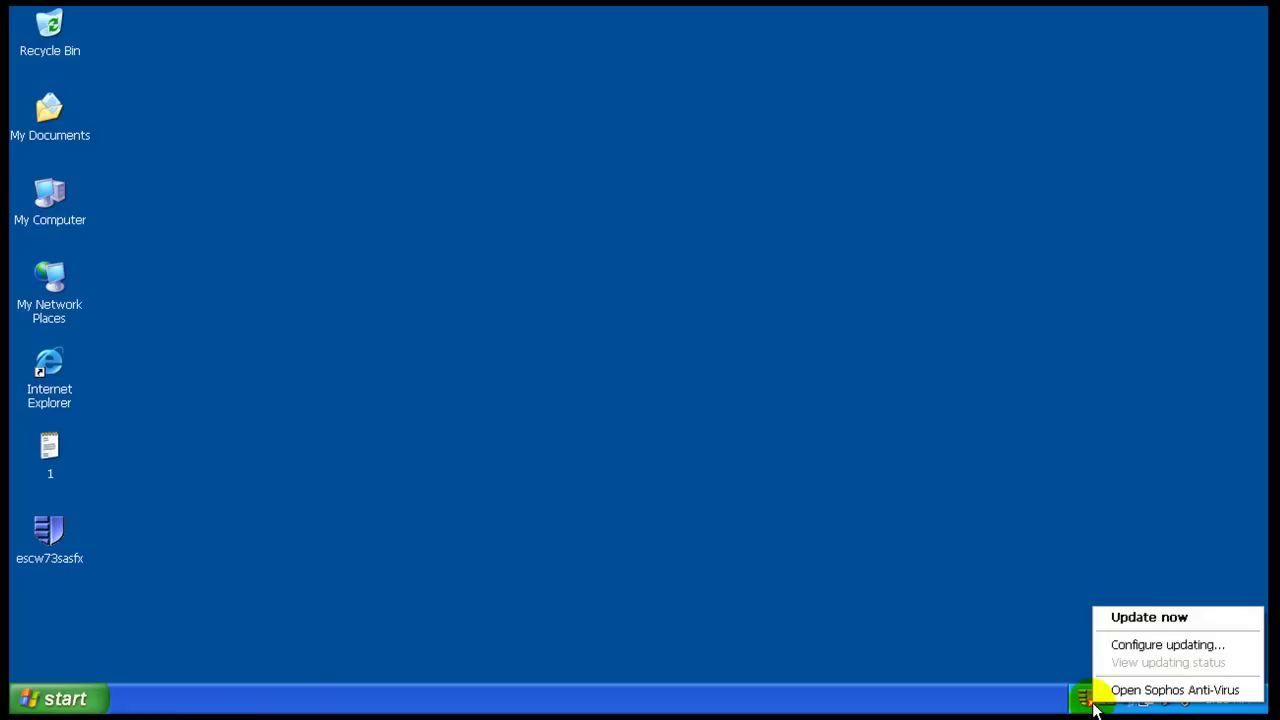
click(1127, 652)
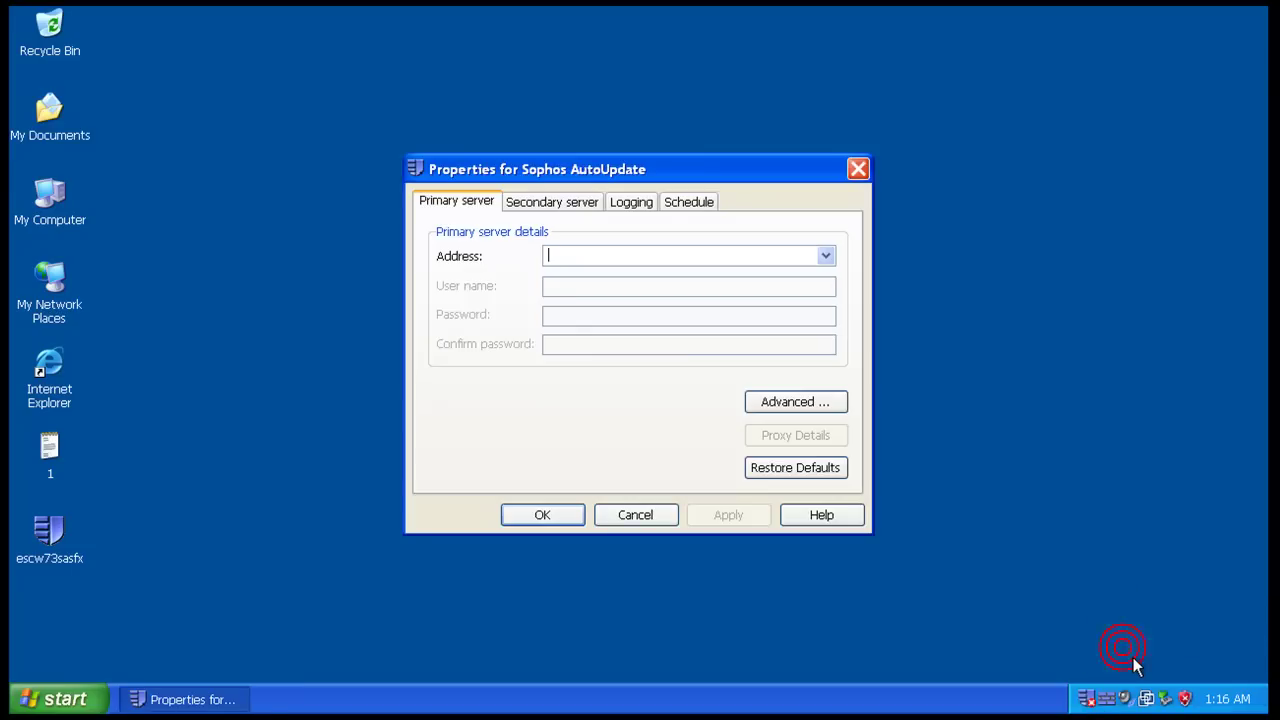
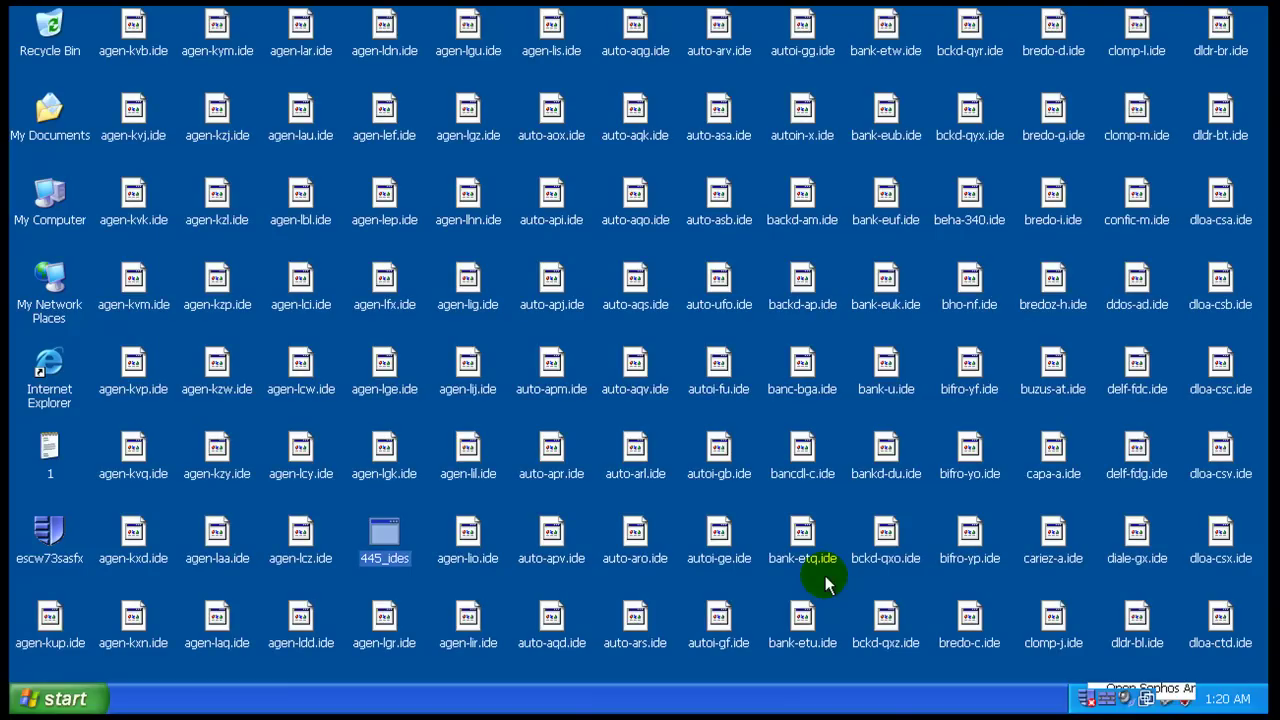
- Start an immediate Sophos update
right_click(1086, 700)
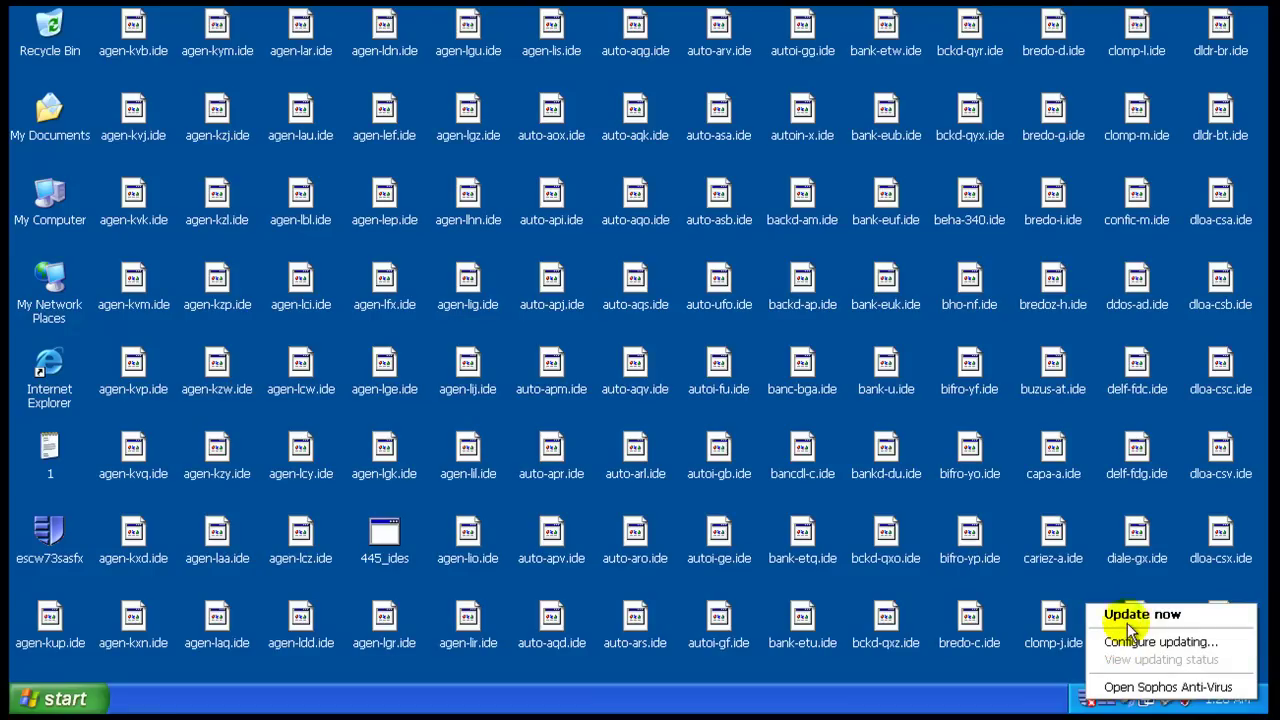
click(1015, 670)
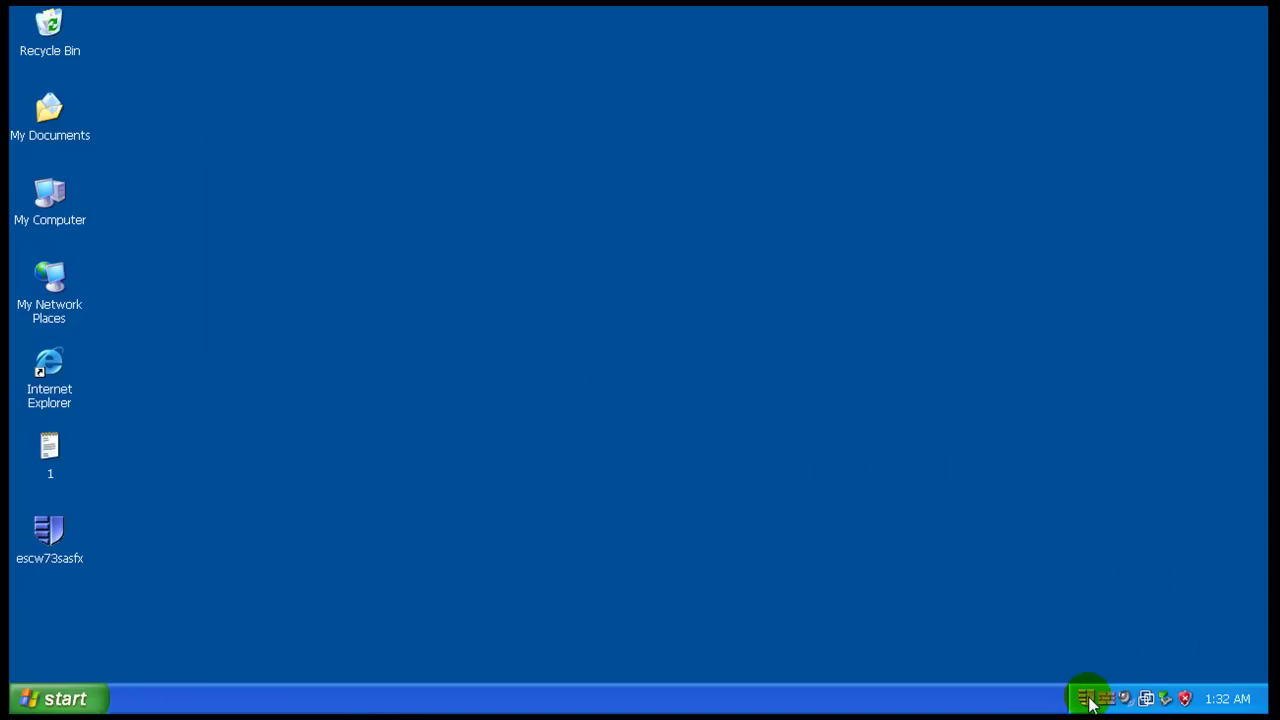
right_click(1085, 700)
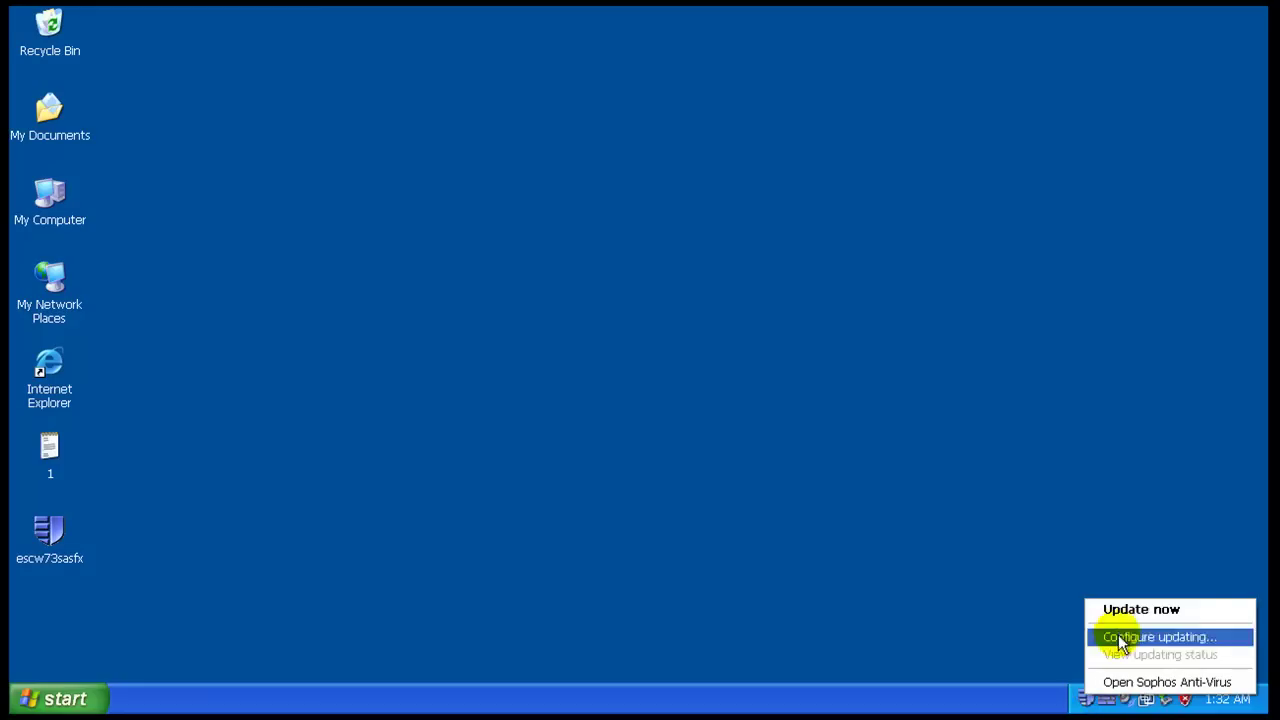
click(1119, 609)
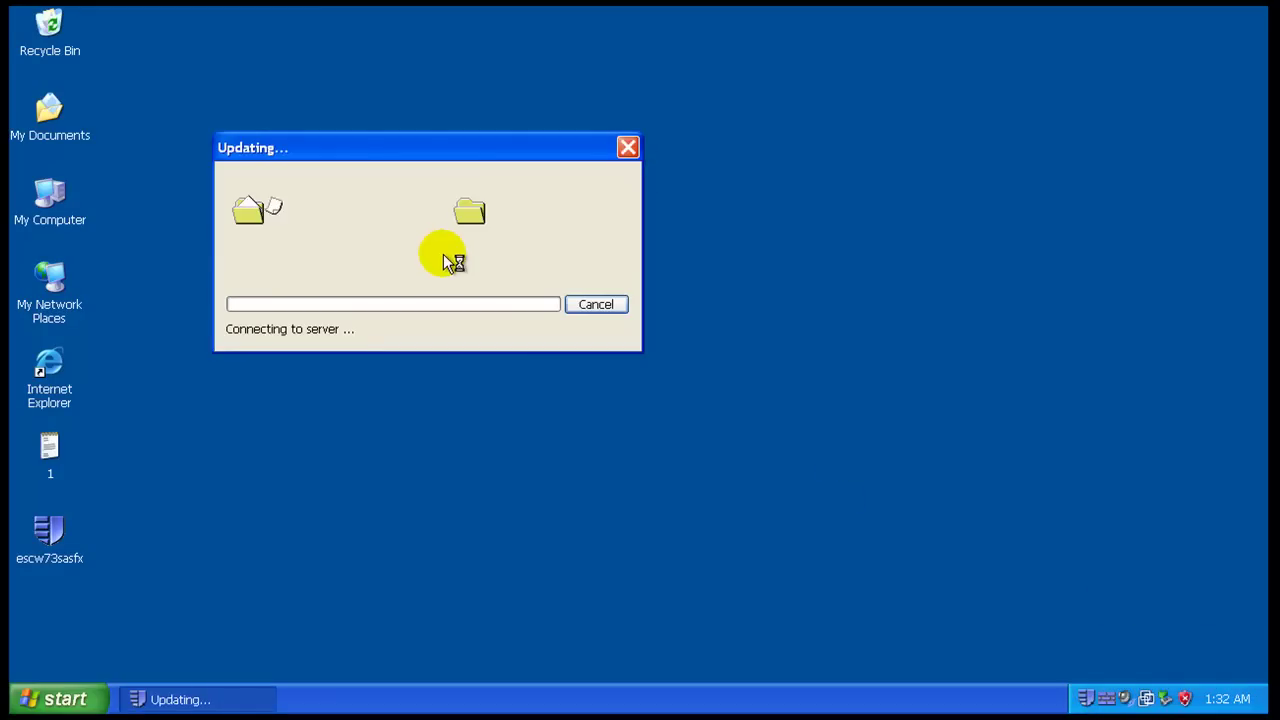
- Open Windows Task Manager and check the memory usage of SavService.exe, explorer.exe and the SYSTEM svchost.exe among the running processes
right_click(333, 697)
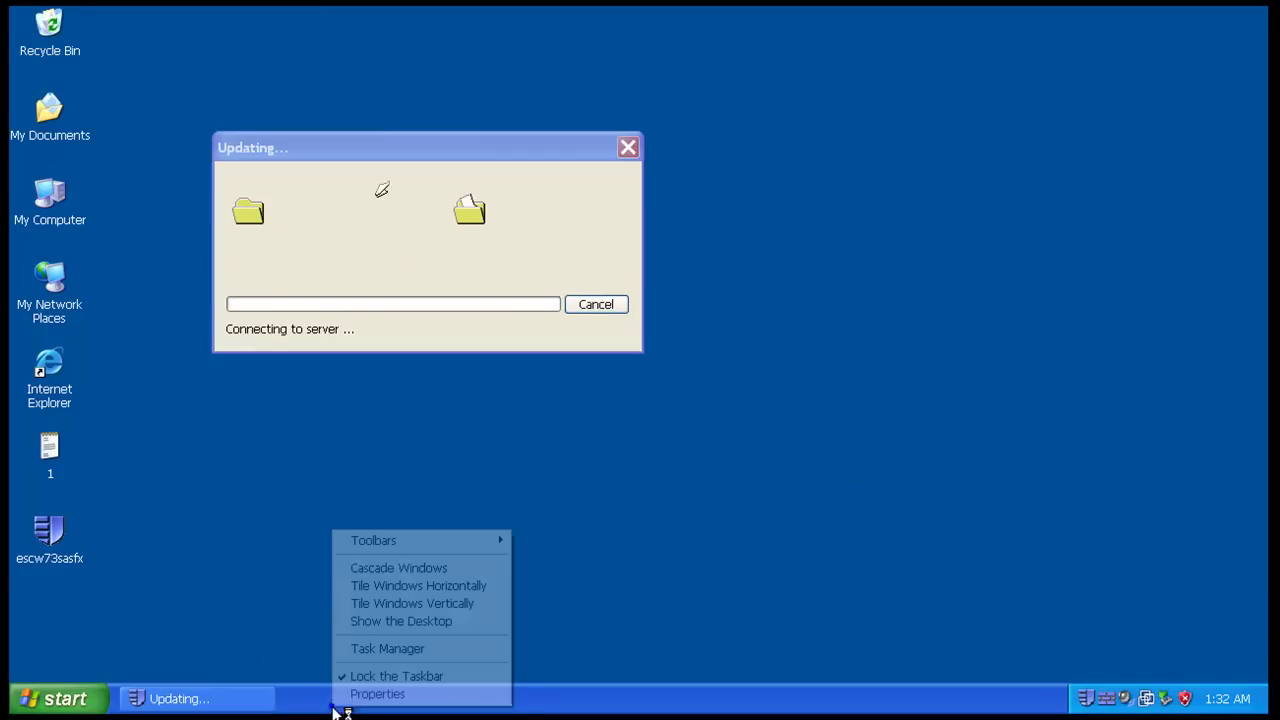
click(396, 650)
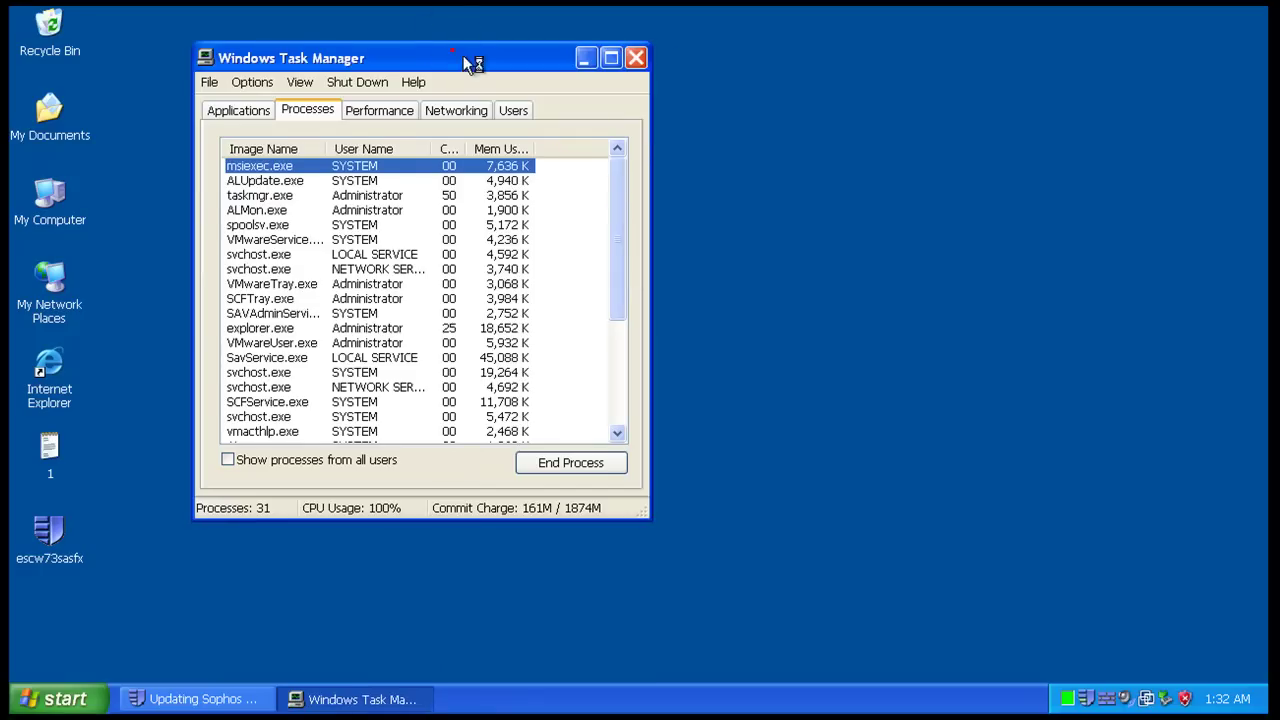
drag(463, 57, 503, 69)
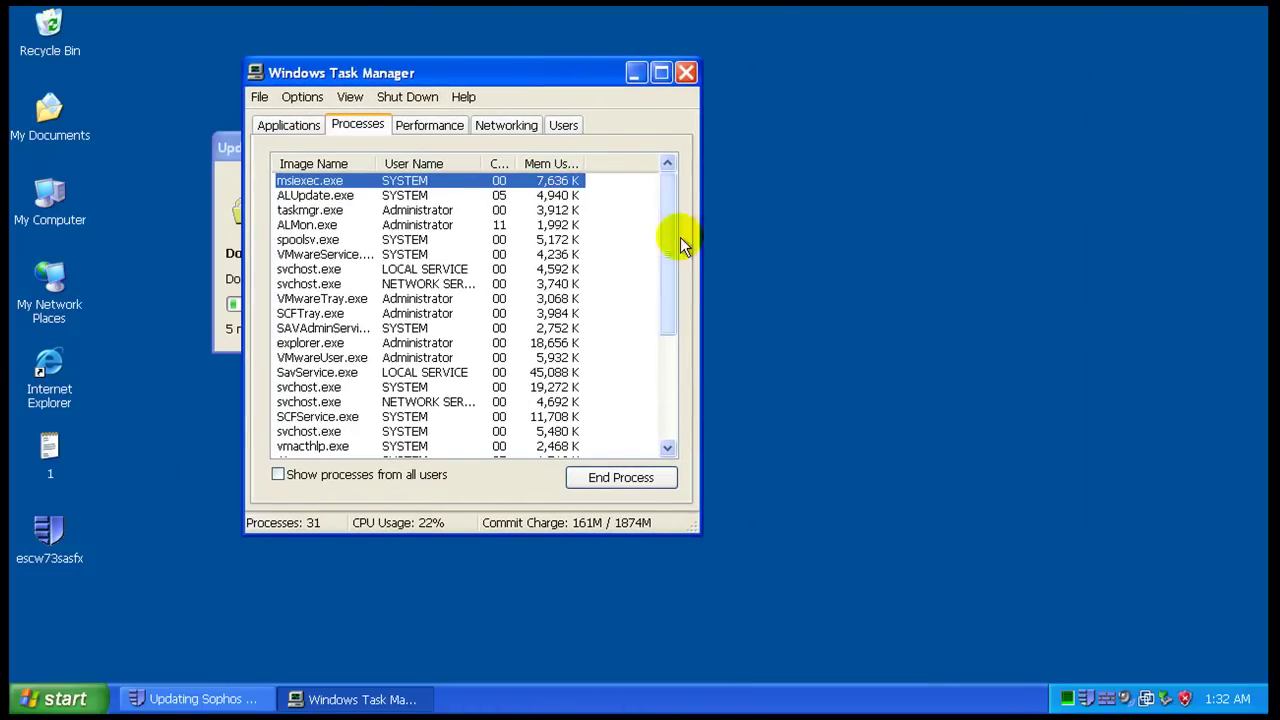
drag(677, 231, 663, 278)
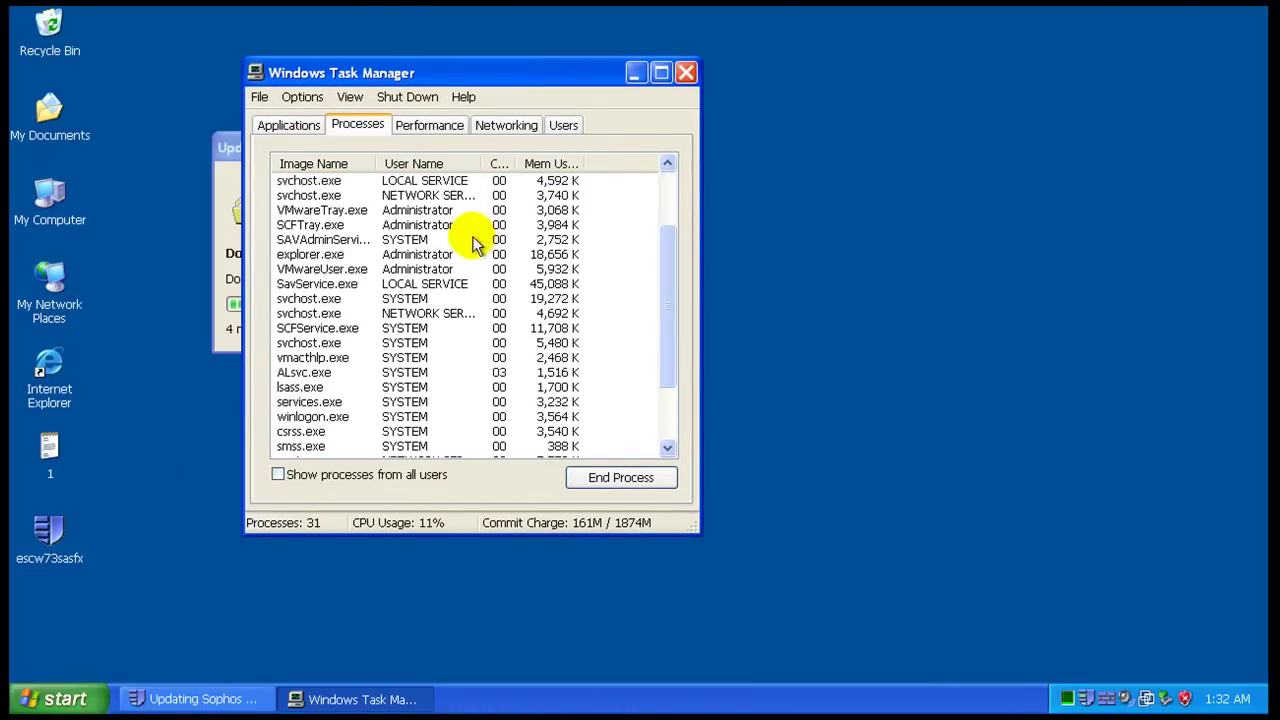
click(549, 284)
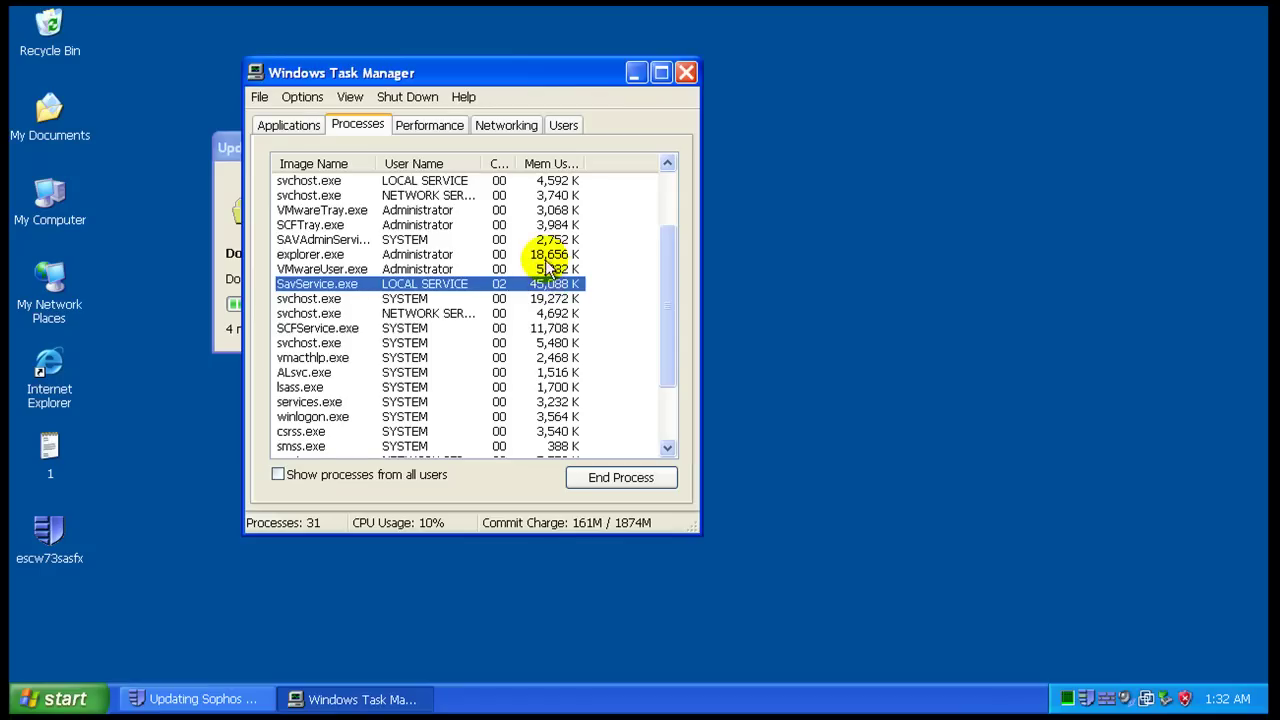
click(549, 256)
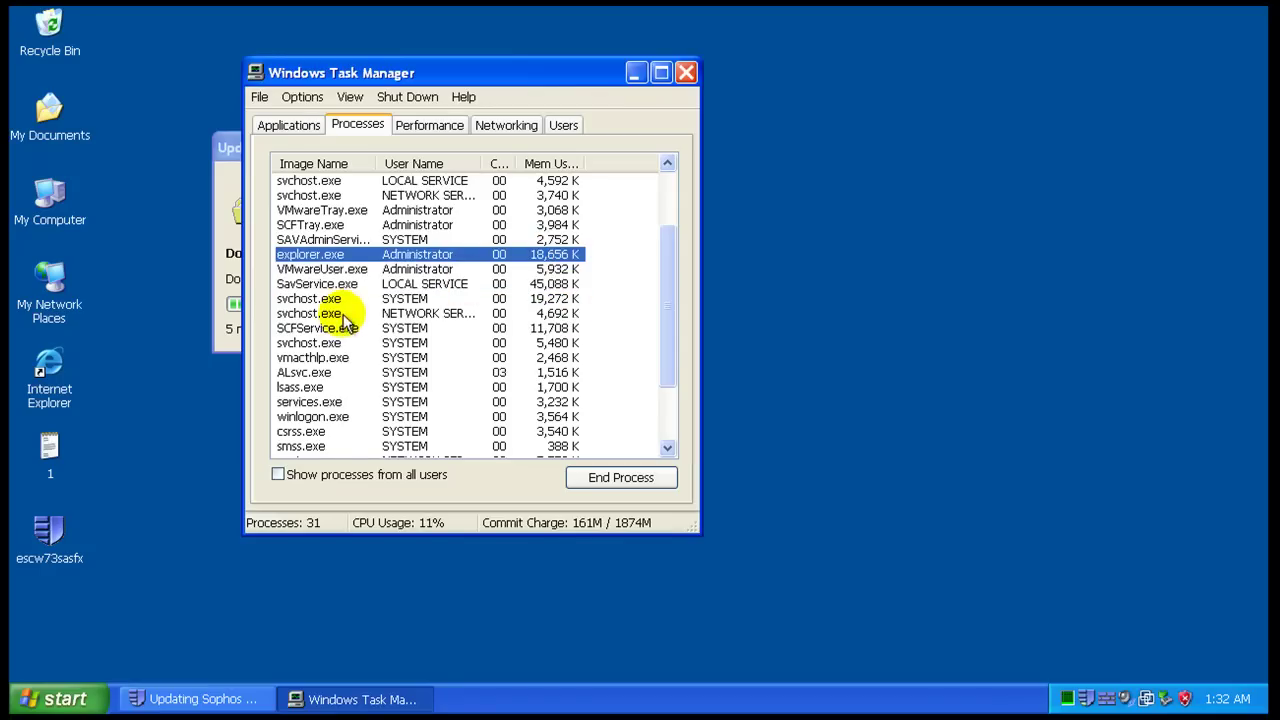
click(312, 299)
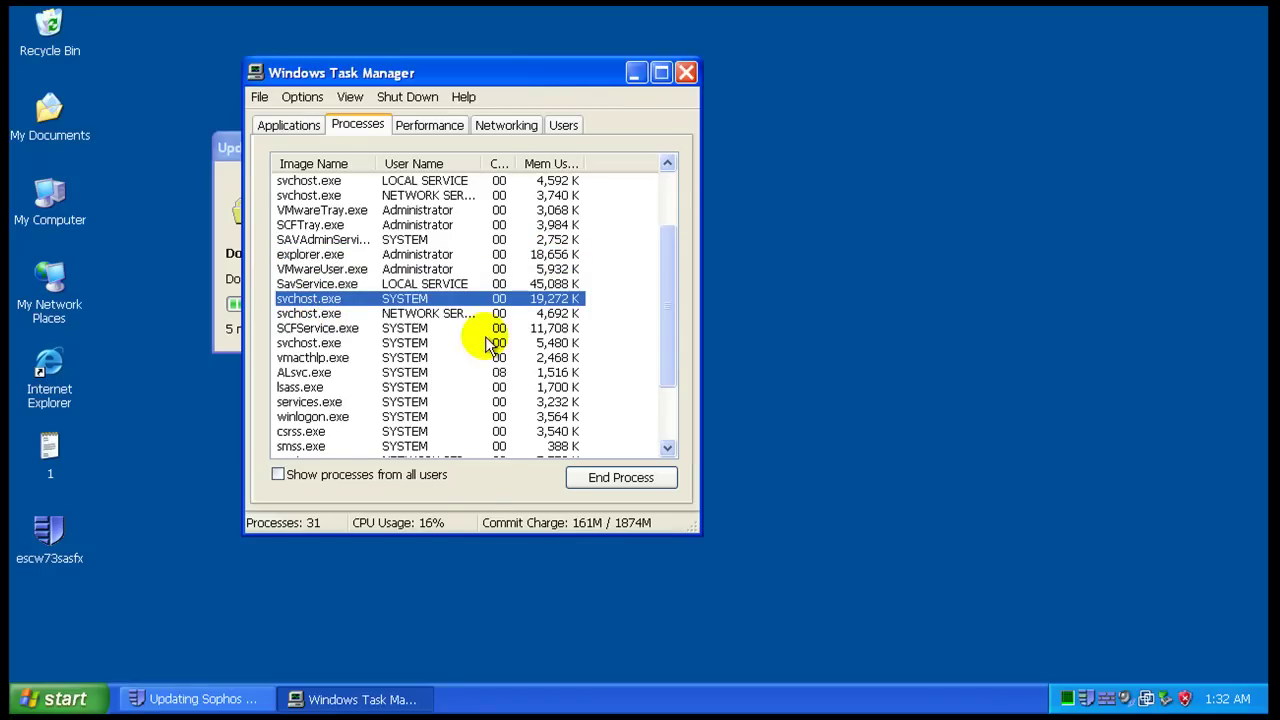
- Sort the processes alphabetically by image name and examine the ALsvc.exe and ALUpdate.exe entries
click(330, 164)
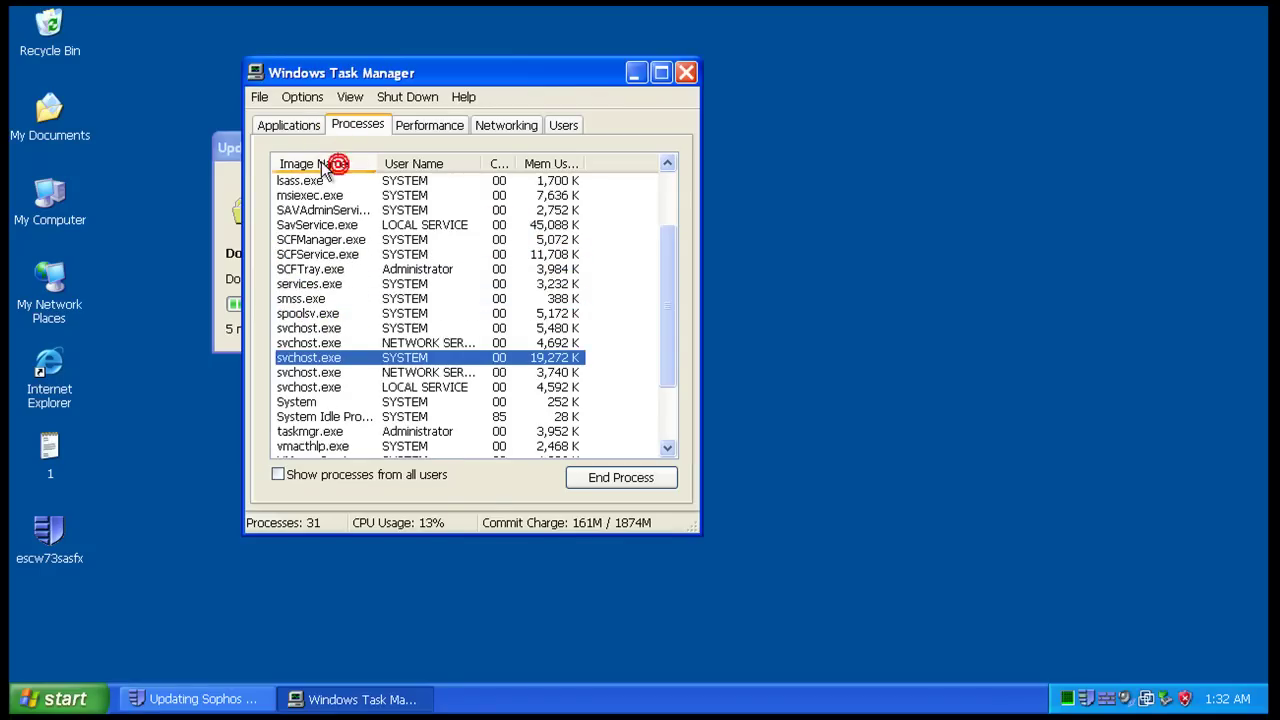
click(330, 164)
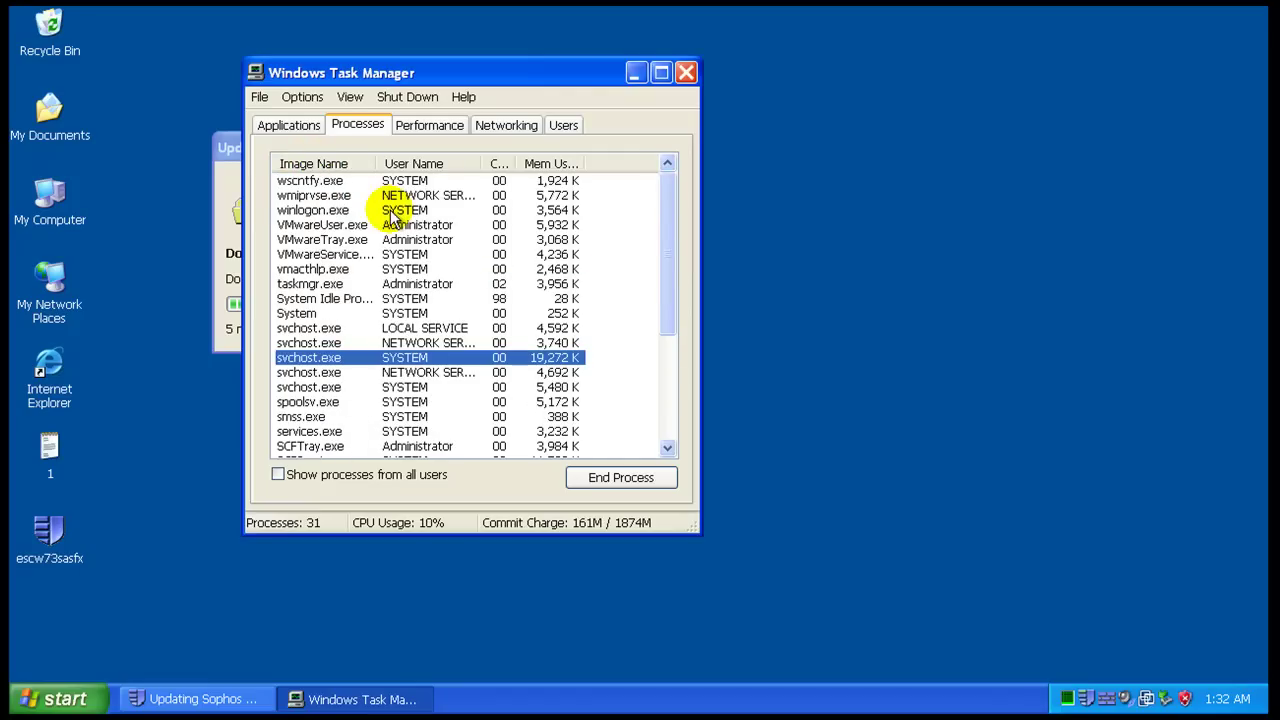
click(330, 164)
click(318, 211)
click(325, 225)
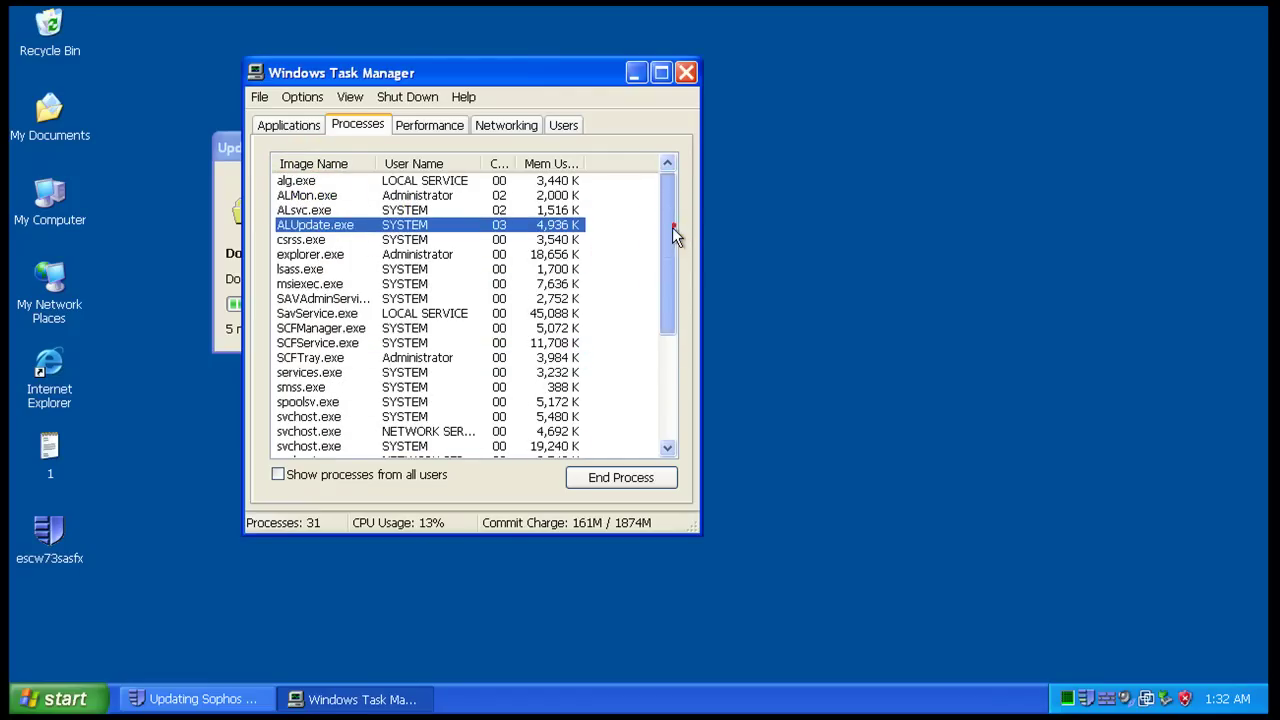
- Examine the Sophos antivirus and firewall processes from the SAVAdminService entry down to SCFTray.exe, and close Task Manager
drag(672, 227, 674, 257)
click(364, 229)
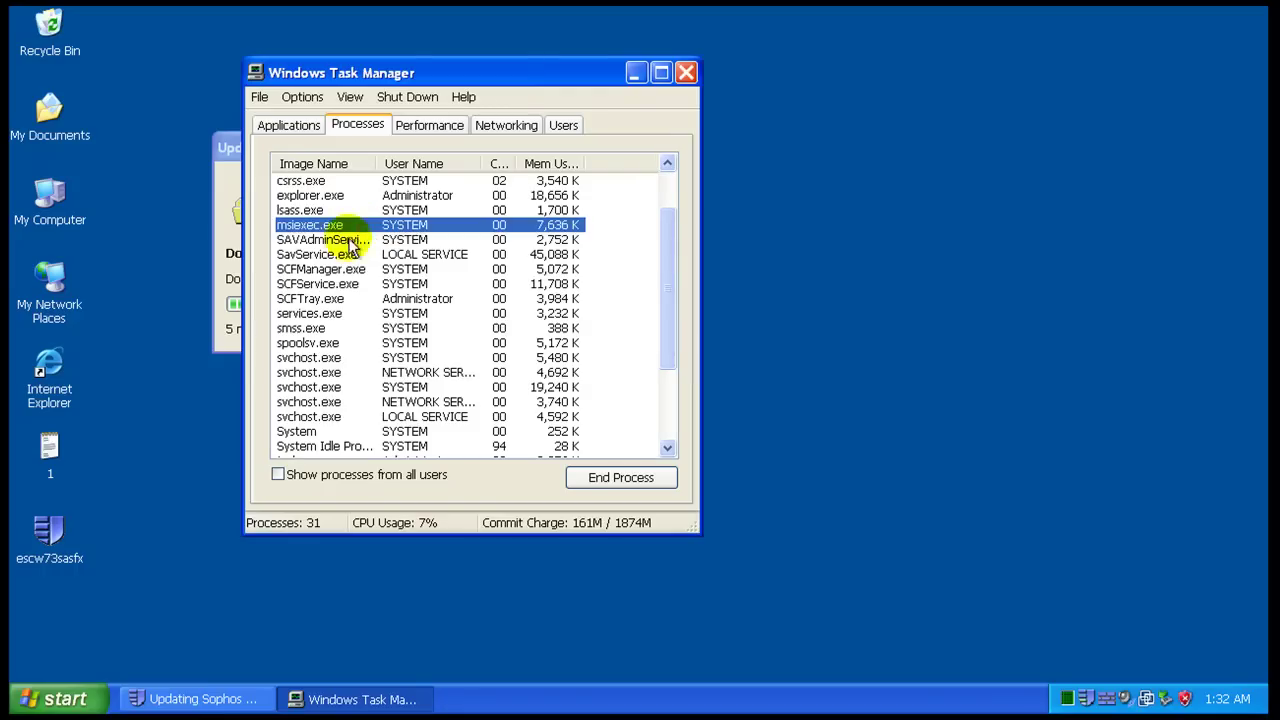
click(349, 243)
click(346, 255)
click(344, 269)
click(343, 284)
click(342, 299)
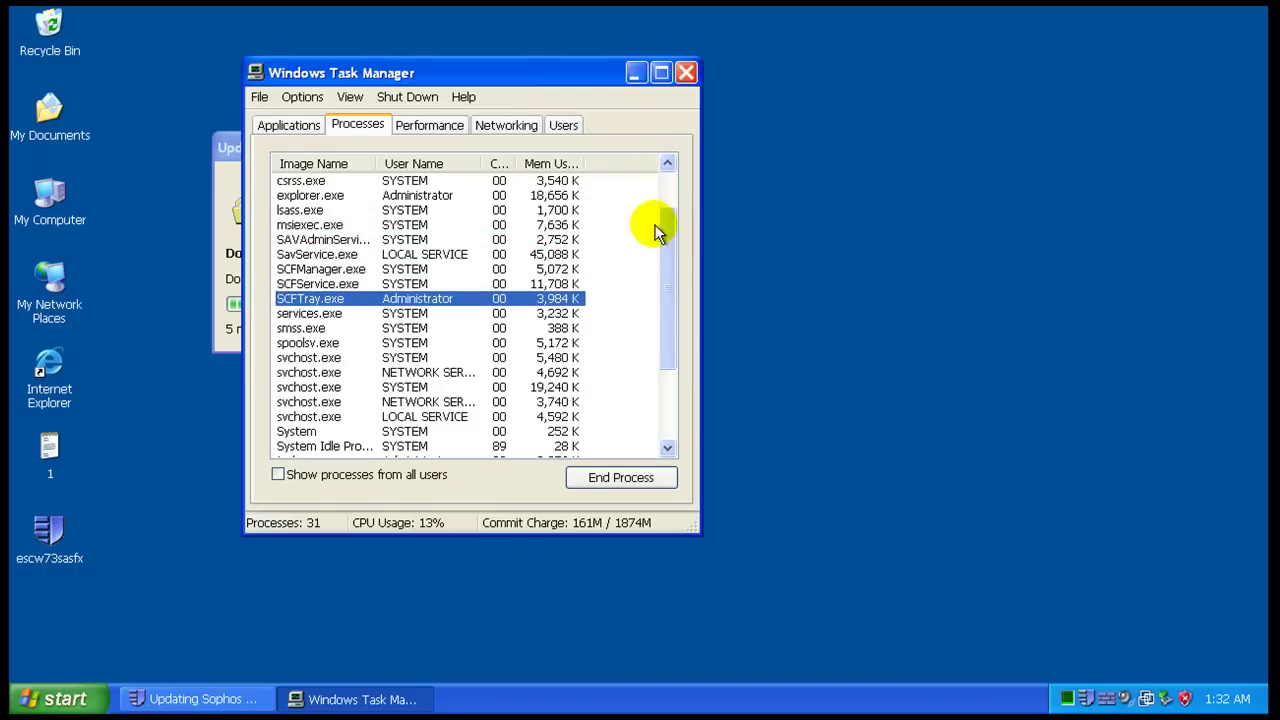
click(686, 72)
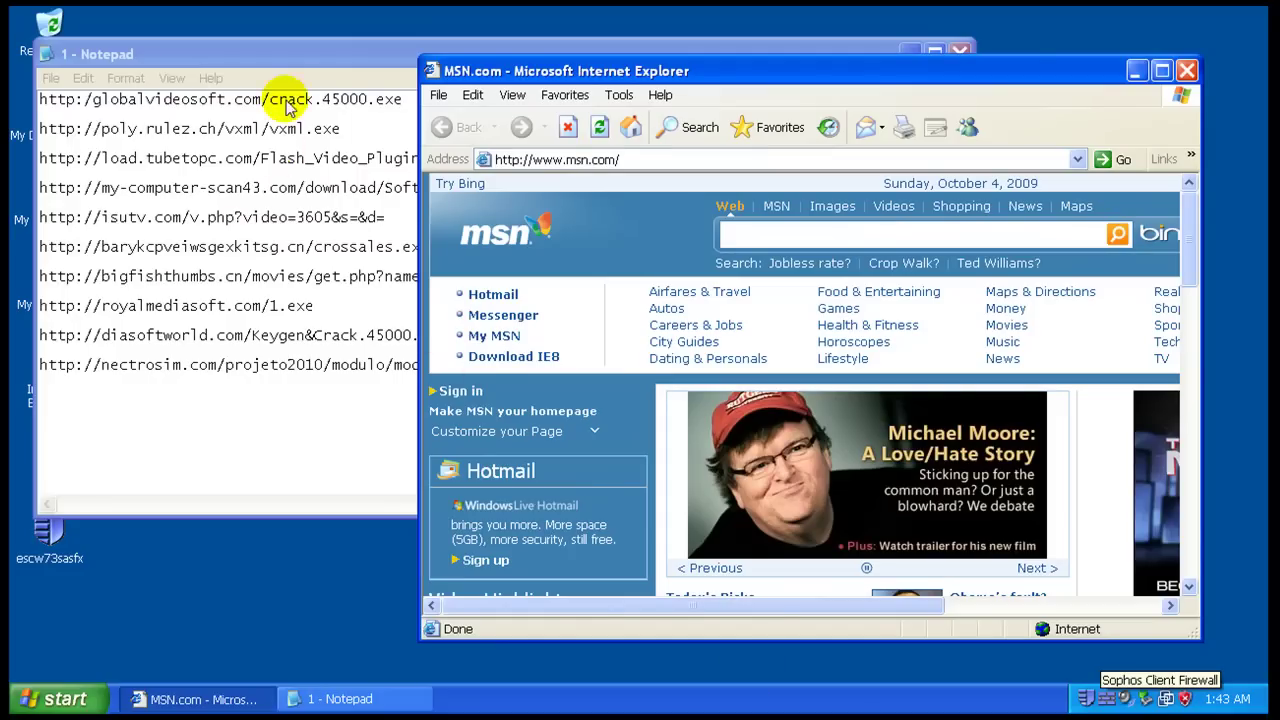
- Copy the first link in the Notepad list, the globalvideosoft.com address for crack.45000.exe
click(287, 98)
right_click(287, 98)
click(284, 98)
double_click(284, 98)
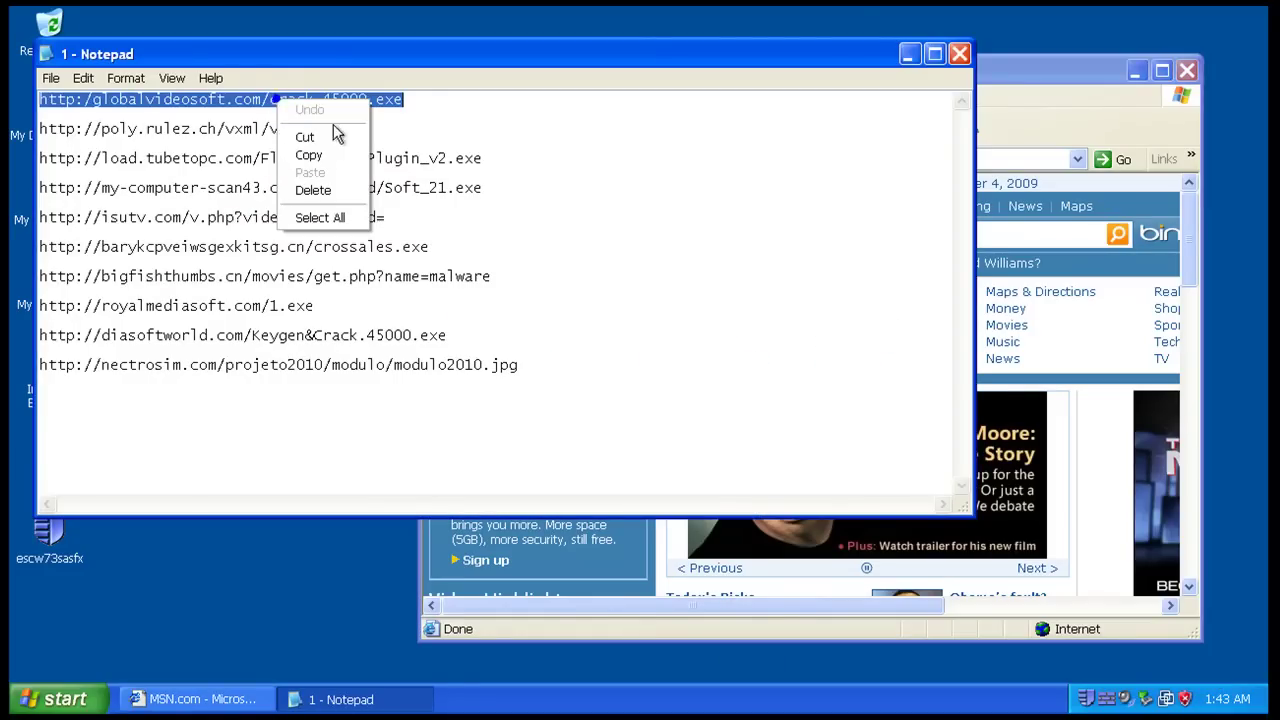
right_click(284, 98)
click(338, 155)
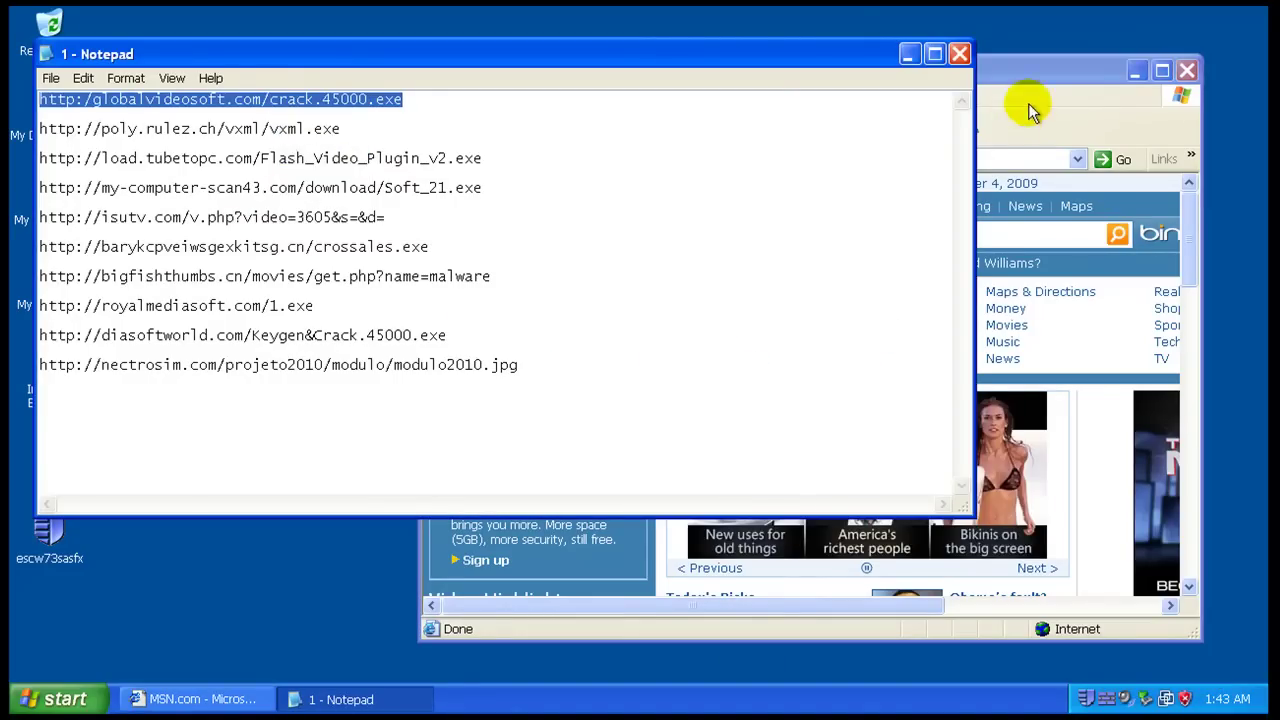
- Switch to Internet Explorer, replace the MSN address with the copied crack.45000.exe link and load it
click(1012, 57)
click(778, 159)
right_click(778, 159)
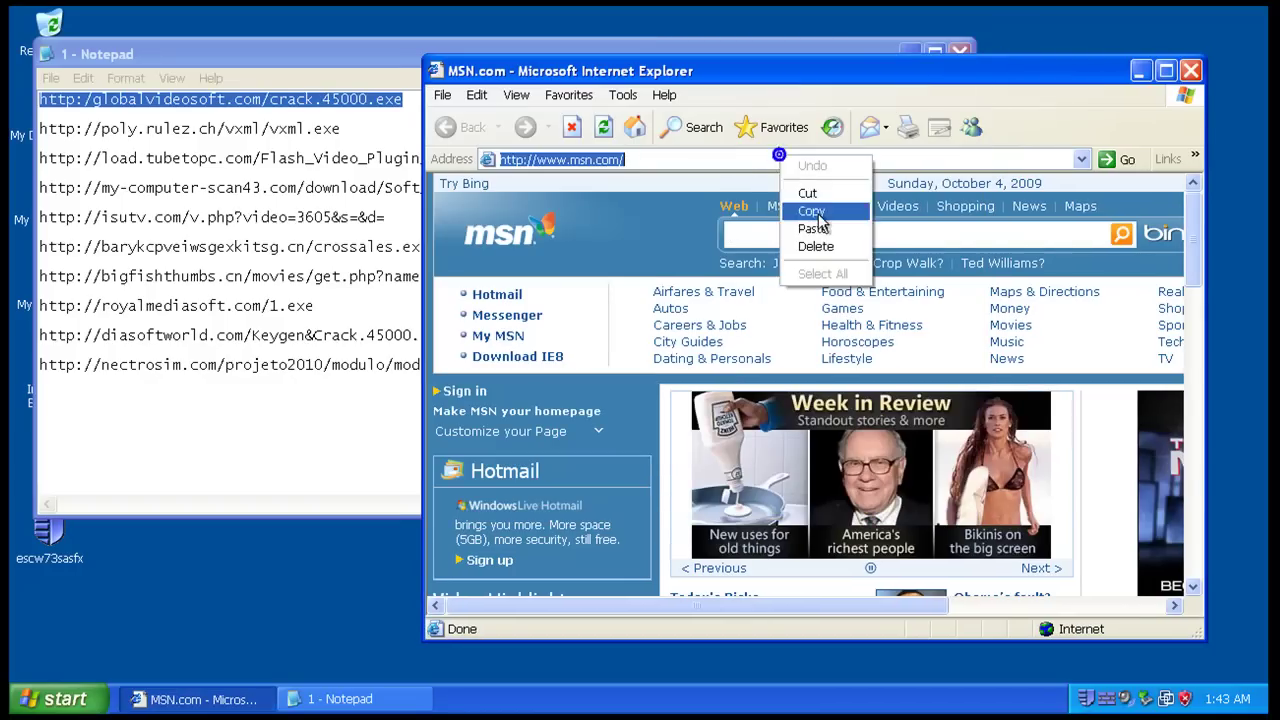
click(812, 229)
key(Return)
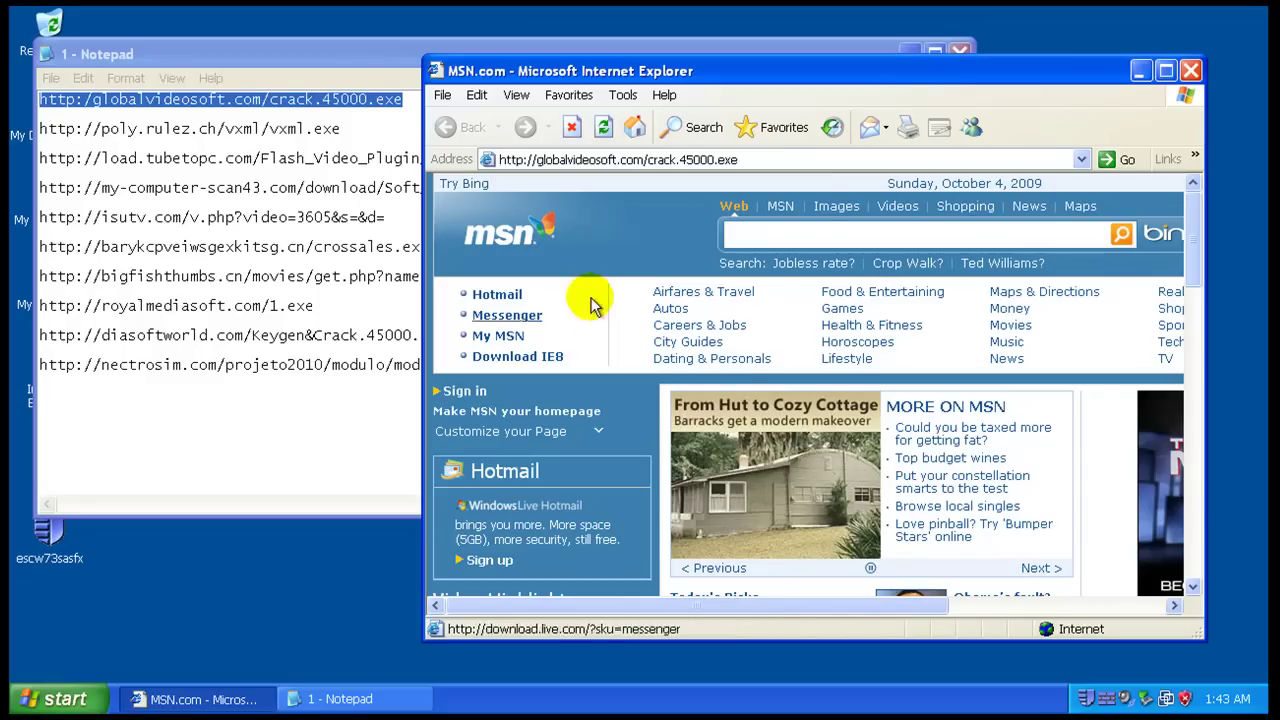
- Copy the poly.rulez.ch/vxml/vxml.exe link from the Notepad list
double_click(186, 130)
right_click(183, 129)
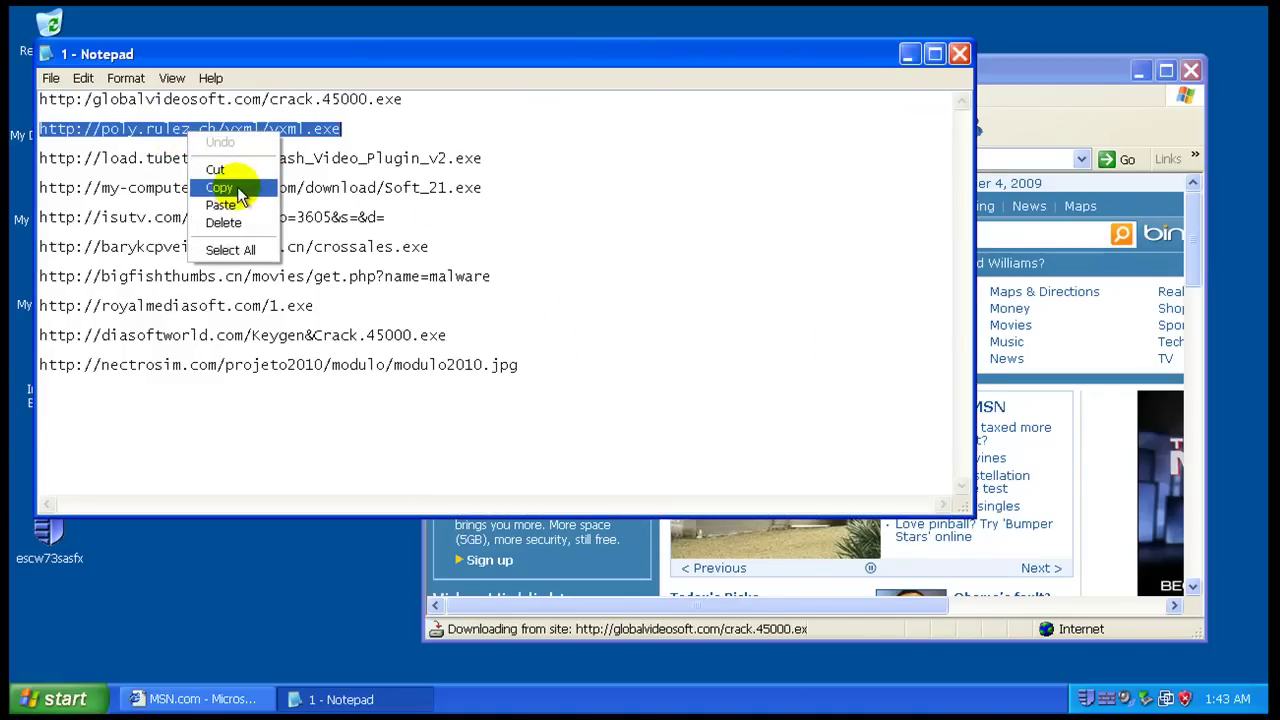
click(232, 184)
click(1100, 462)
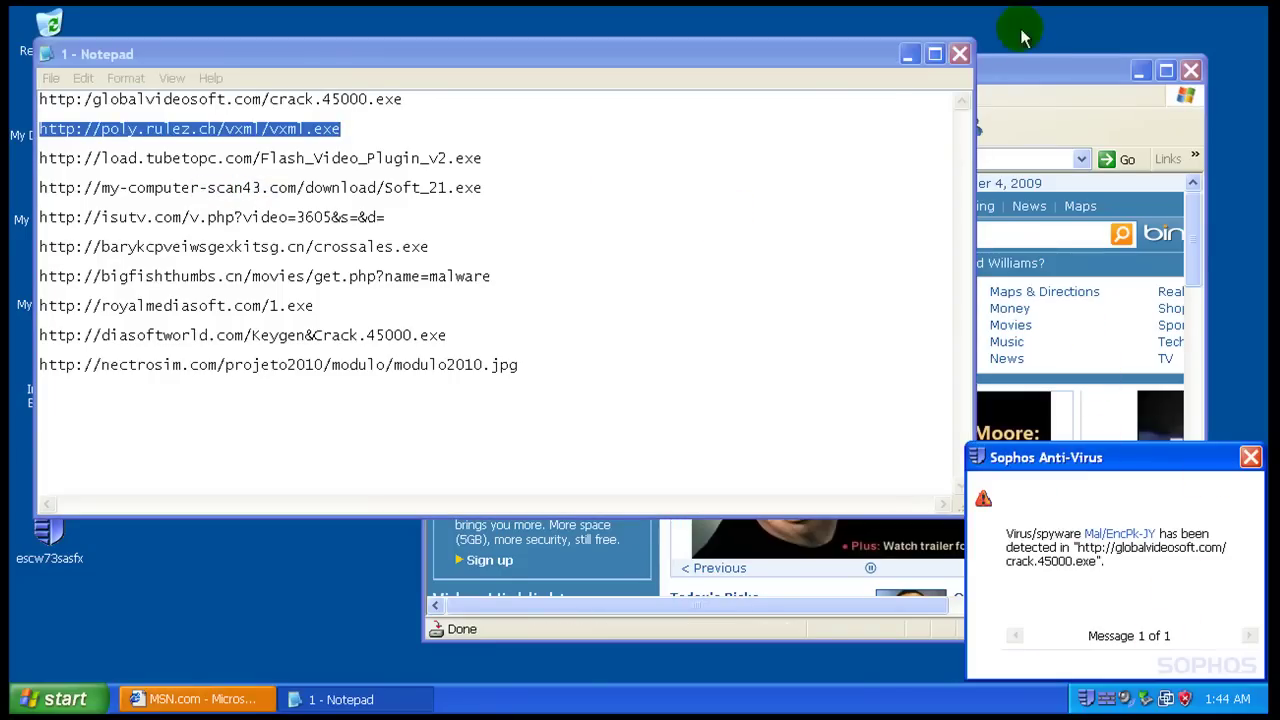
- Load the copied vxml.exe link in Internet Explorer, run the downloaded file and close the Sophos alert
click(1026, 72)
click(610, 369)
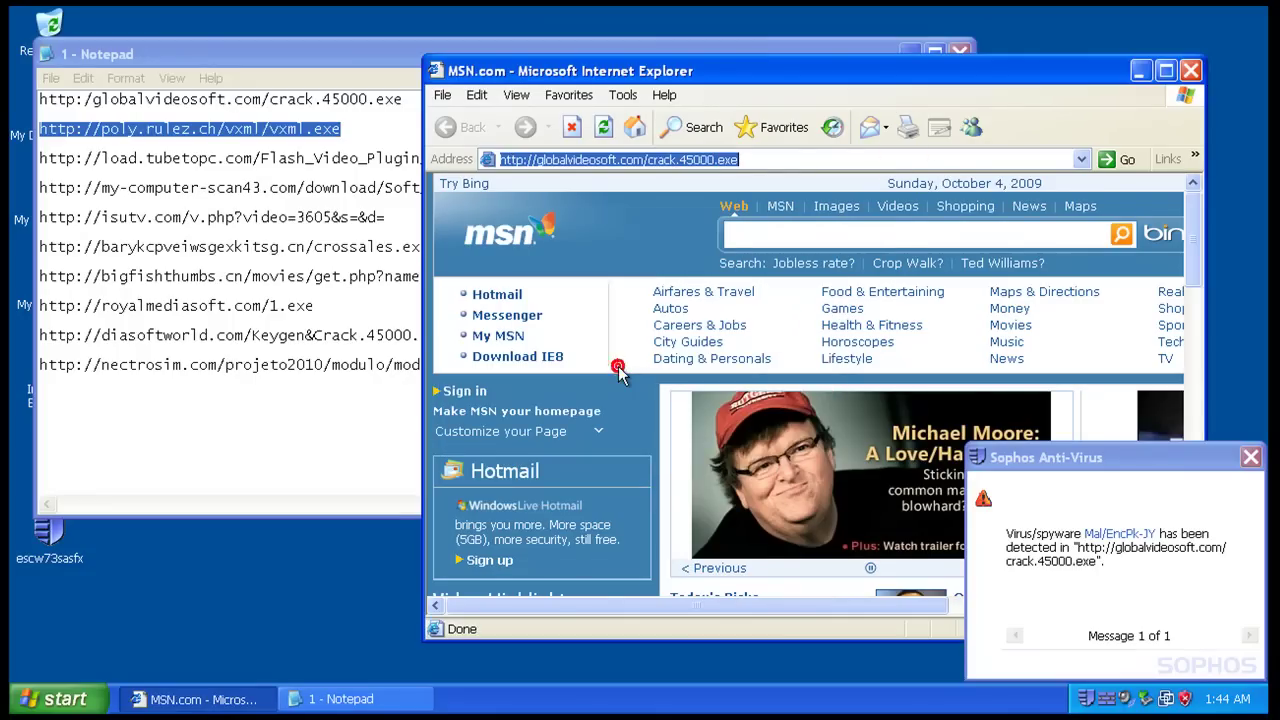
right_click(722, 160)
click(754, 234)
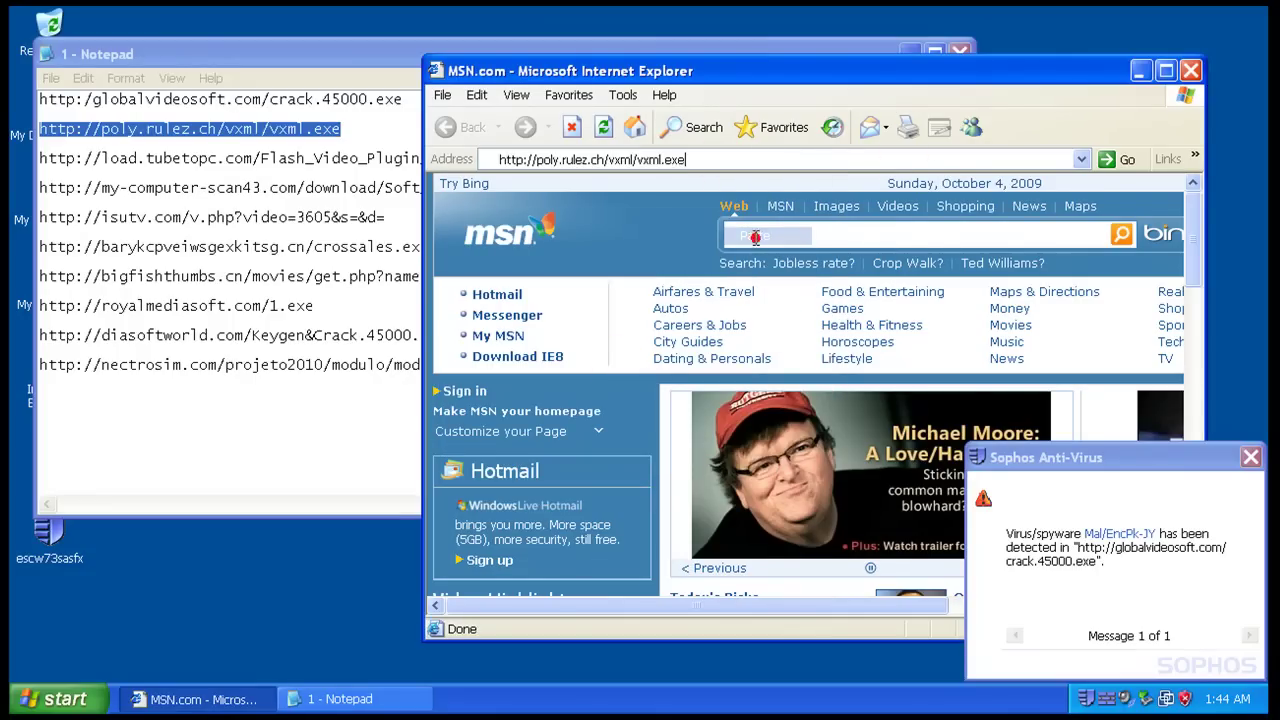
key(Return)
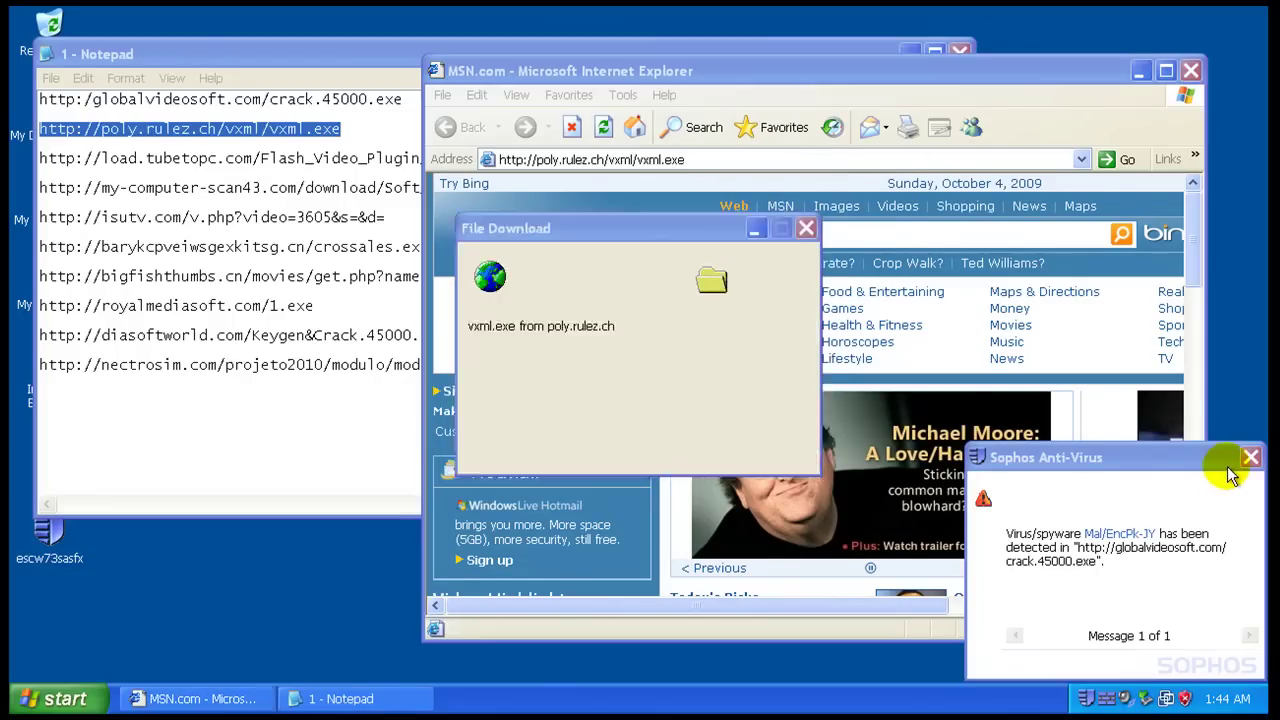
click(600, 370)
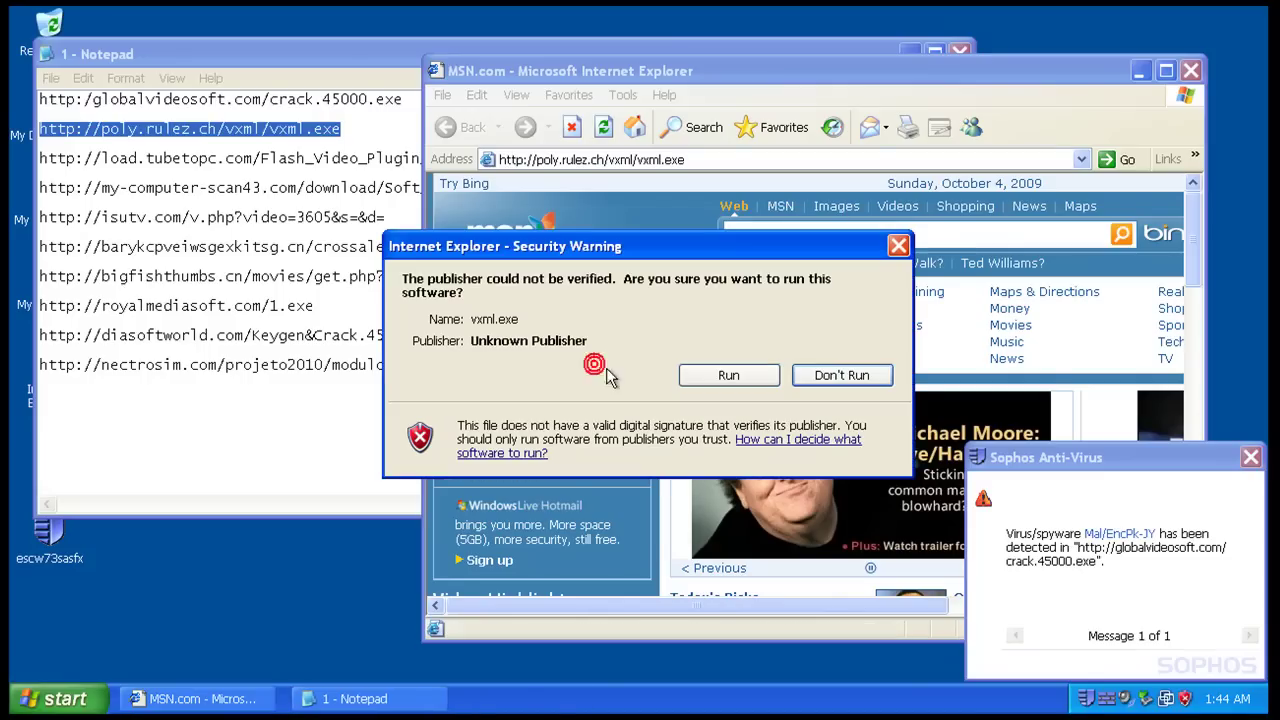
click(1250, 458)
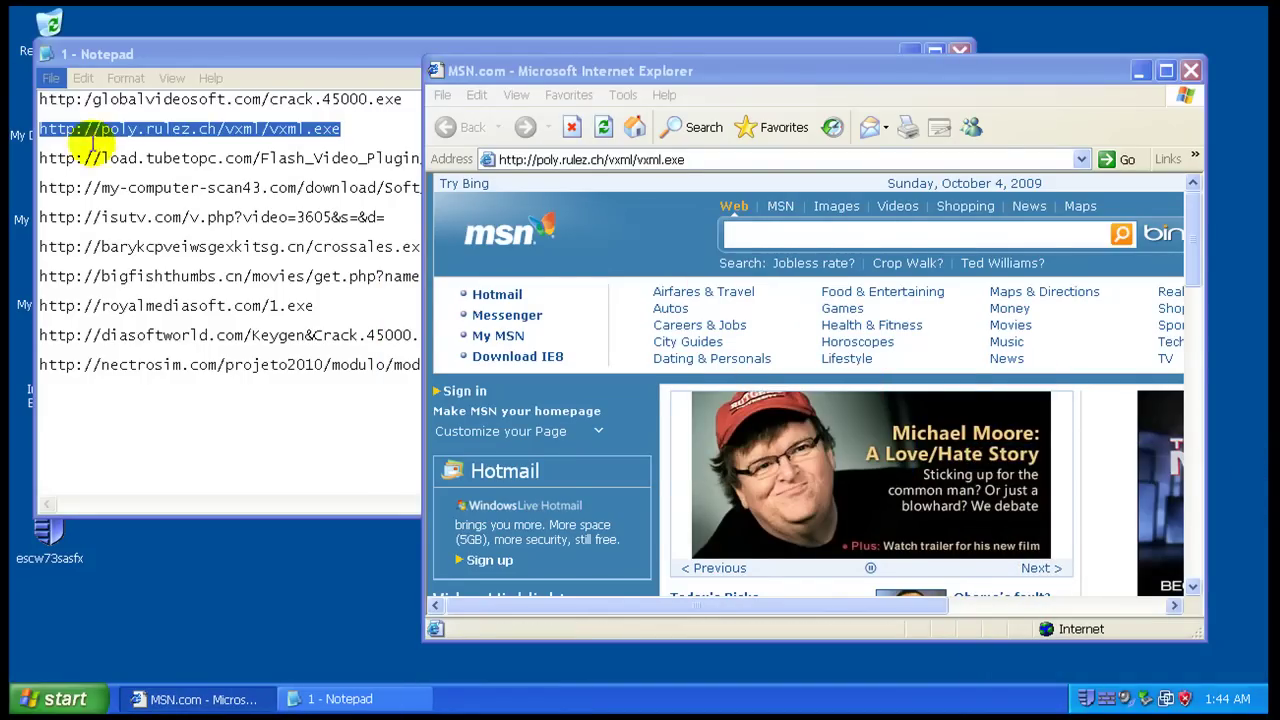
- Copy the load.tubetopc.com/Flash_Video_Plugin_v2.exe link from Notepad and load it in Internet Explorer
double_click(150, 165)
right_click(150, 165)
click(205, 215)
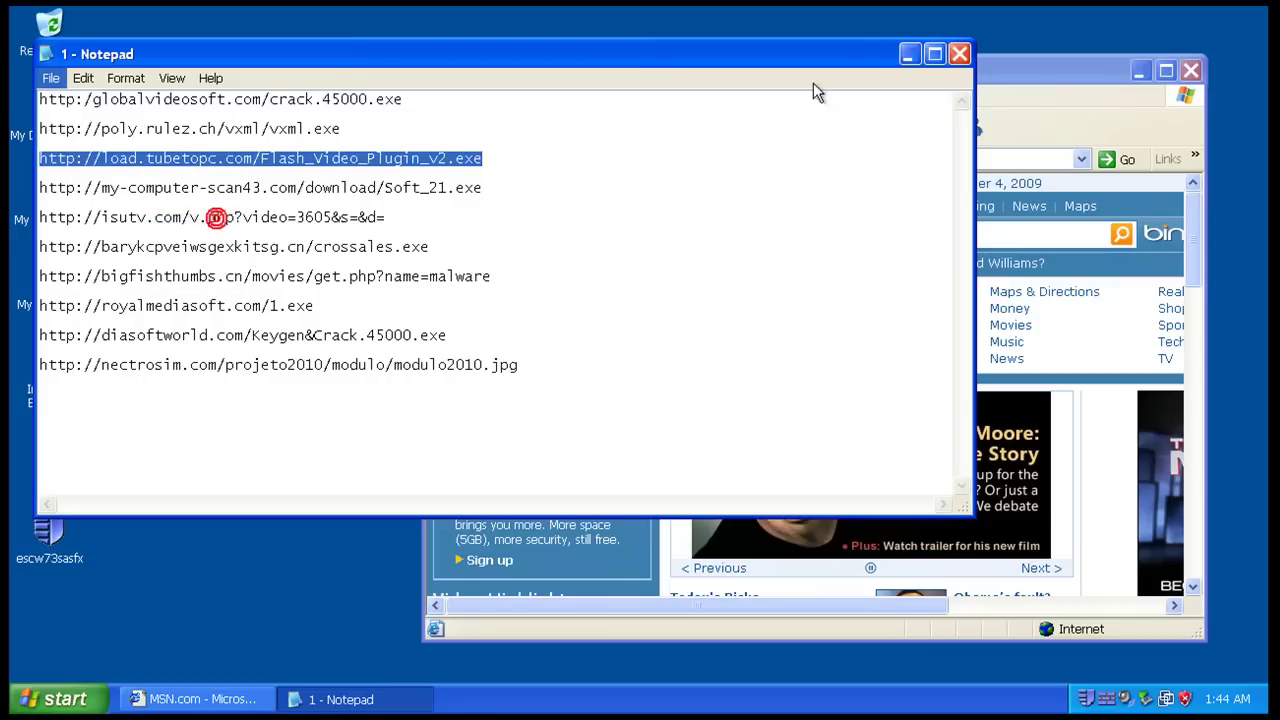
click(995, 72)
right_click(667, 160)
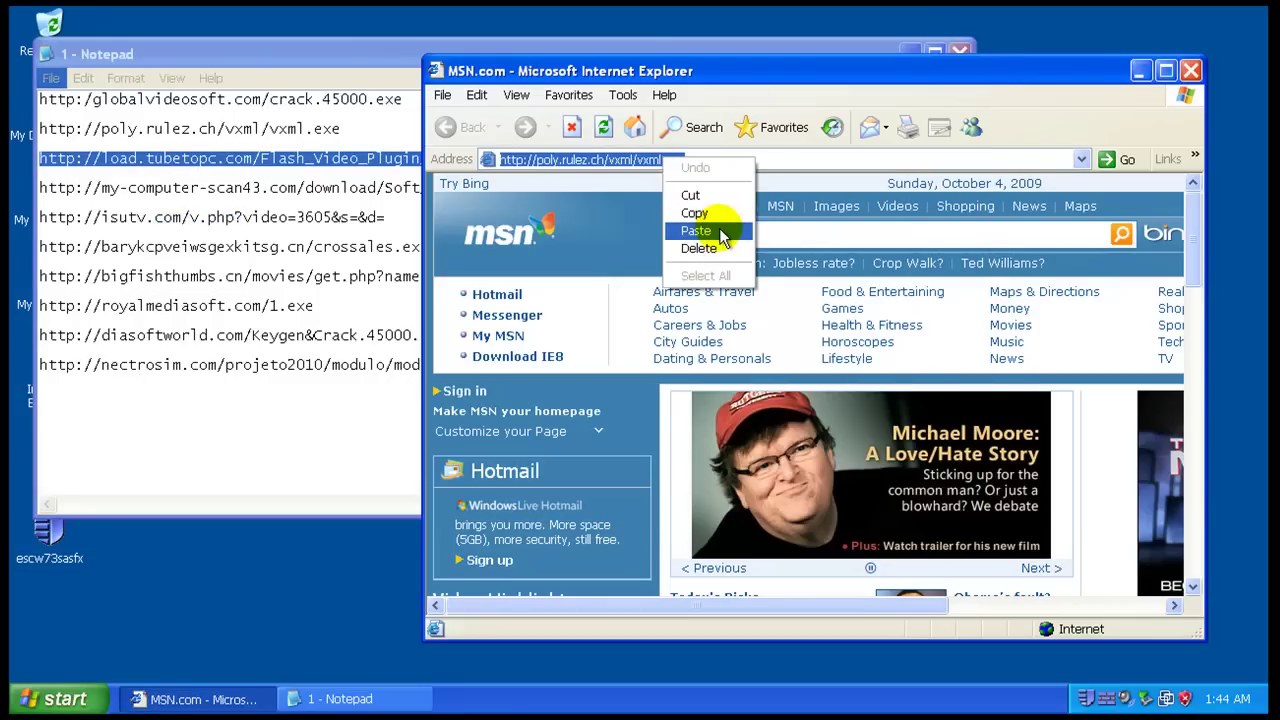
click(720, 232)
key(Return)
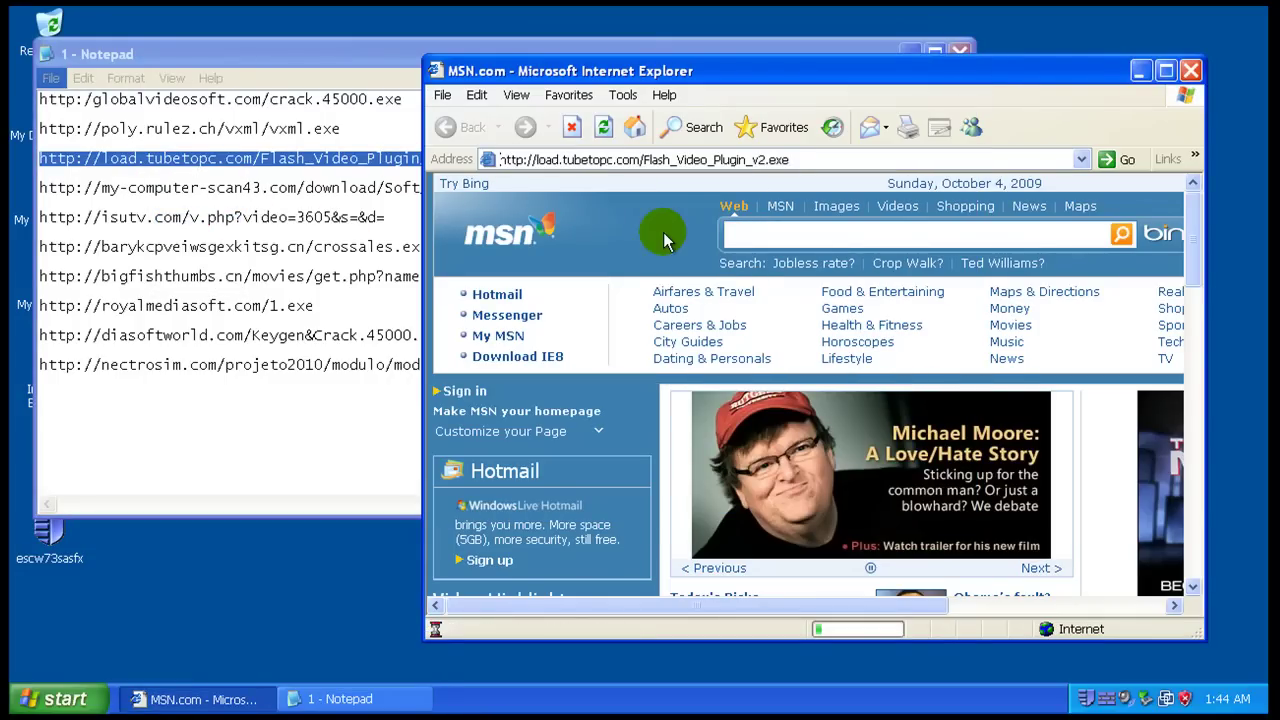
- Select the my-computer-scan43.com link in Notepad and answer the Sophos firewall prompts, allowing all Windows Explorer activity this time only
double_click(286, 187)
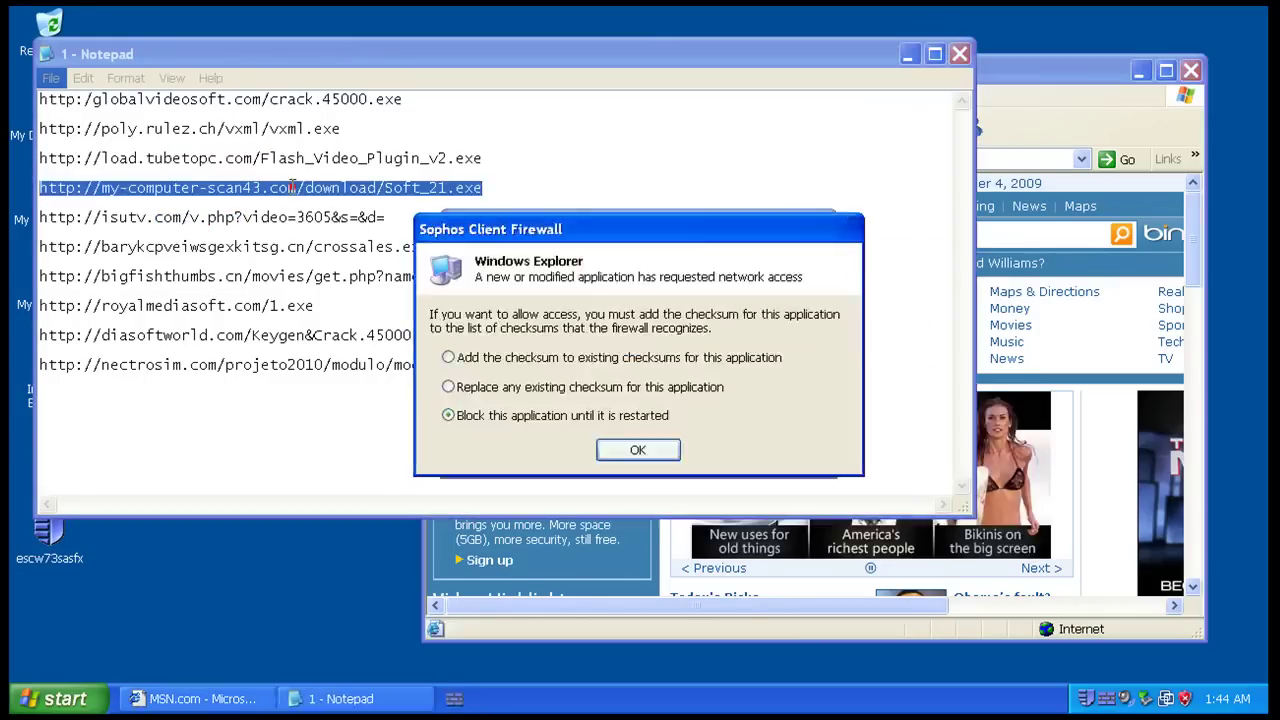
right_click(292, 187)
click(515, 418)
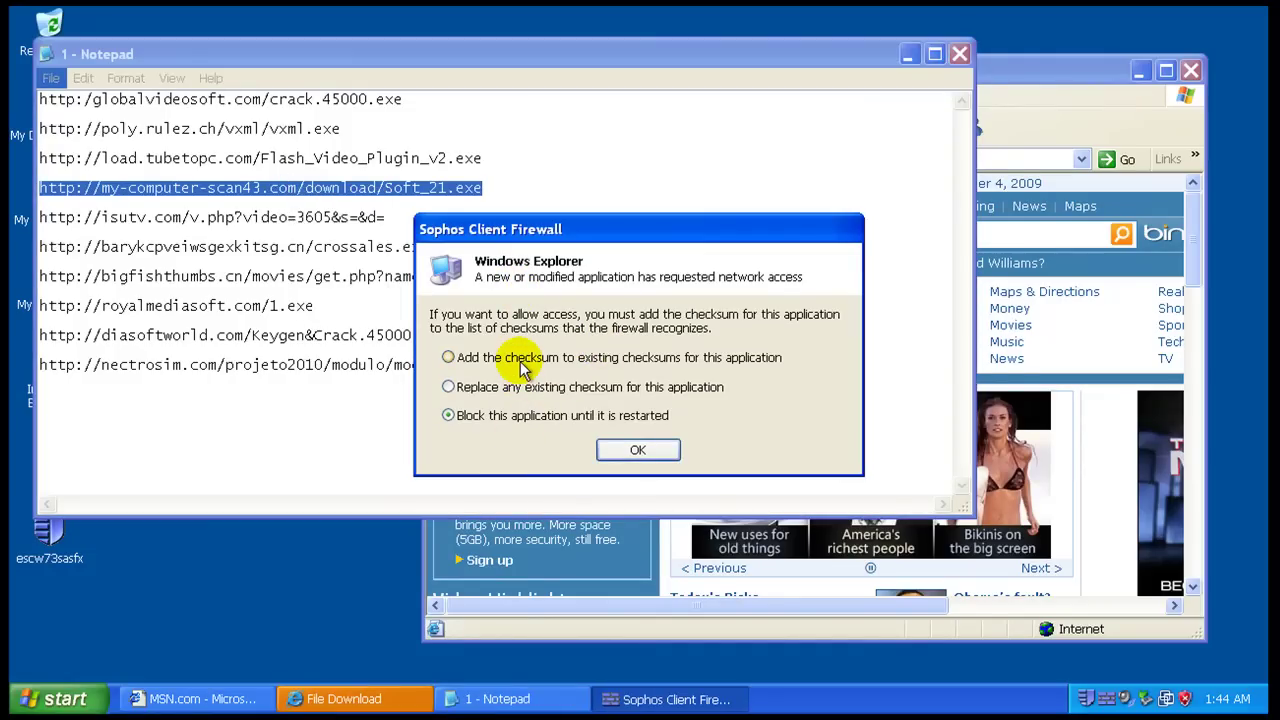
click(640, 450)
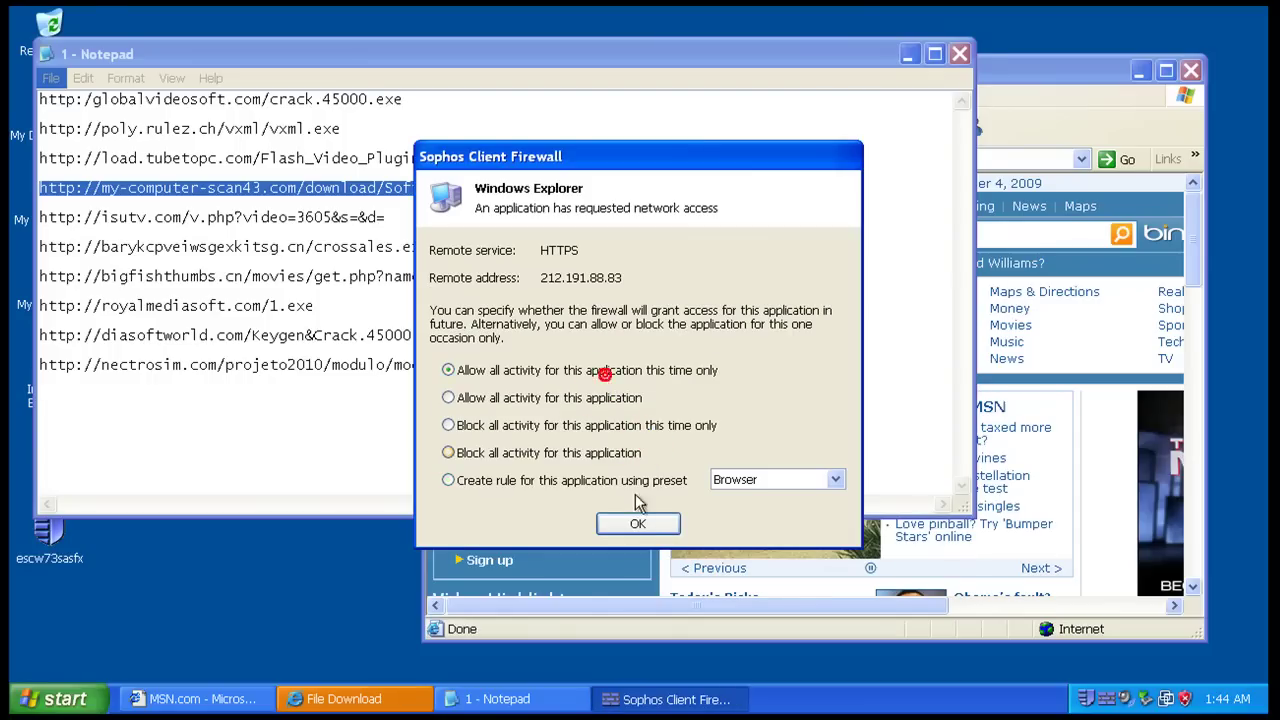
click(638, 525)
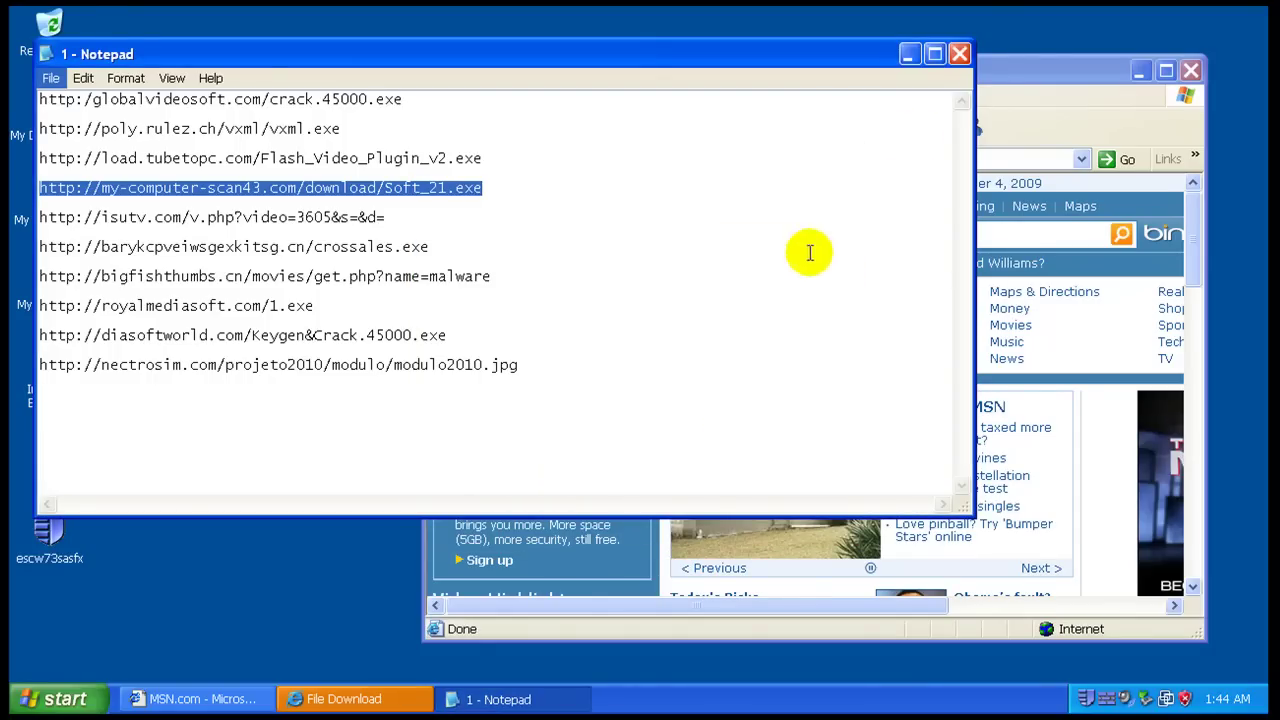
- Paste the copied Flash_Video_Plugin_v2.exe link into Internet Explorer again, load it and run the file despite the unknown publisher
click(998, 67)
click(642, 162)
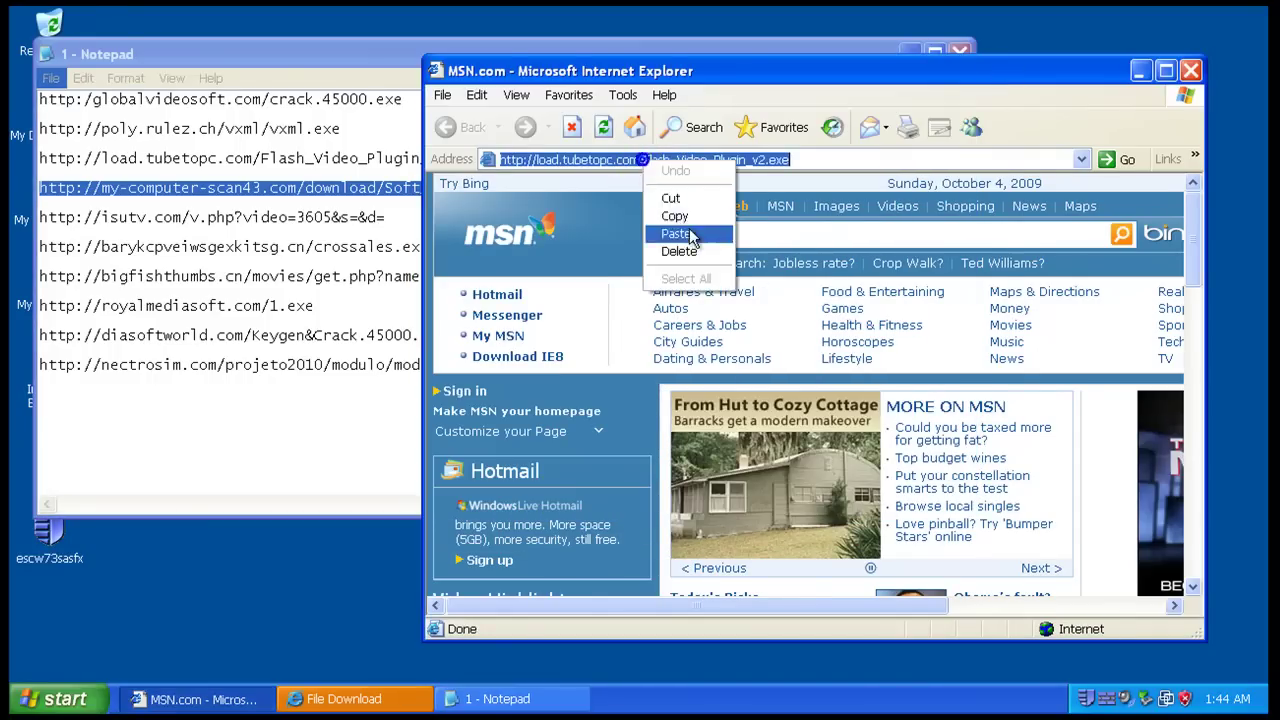
click(689, 234)
key(Return)
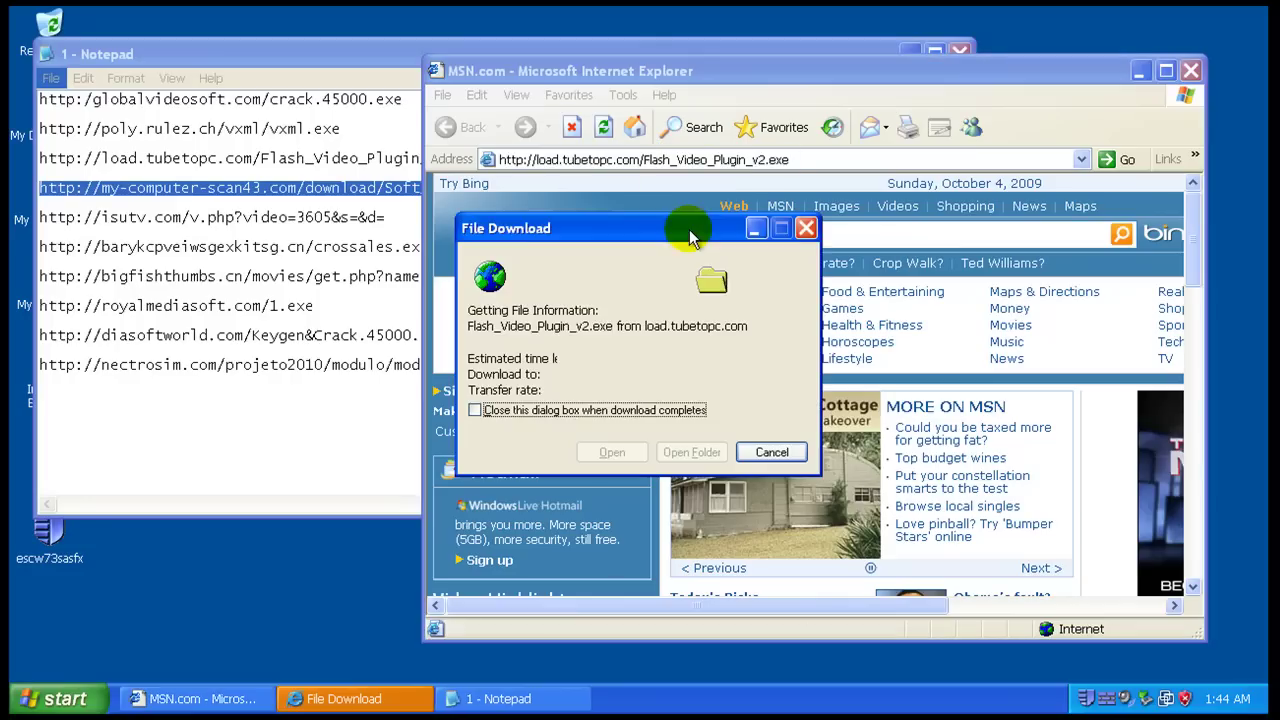
click(614, 370)
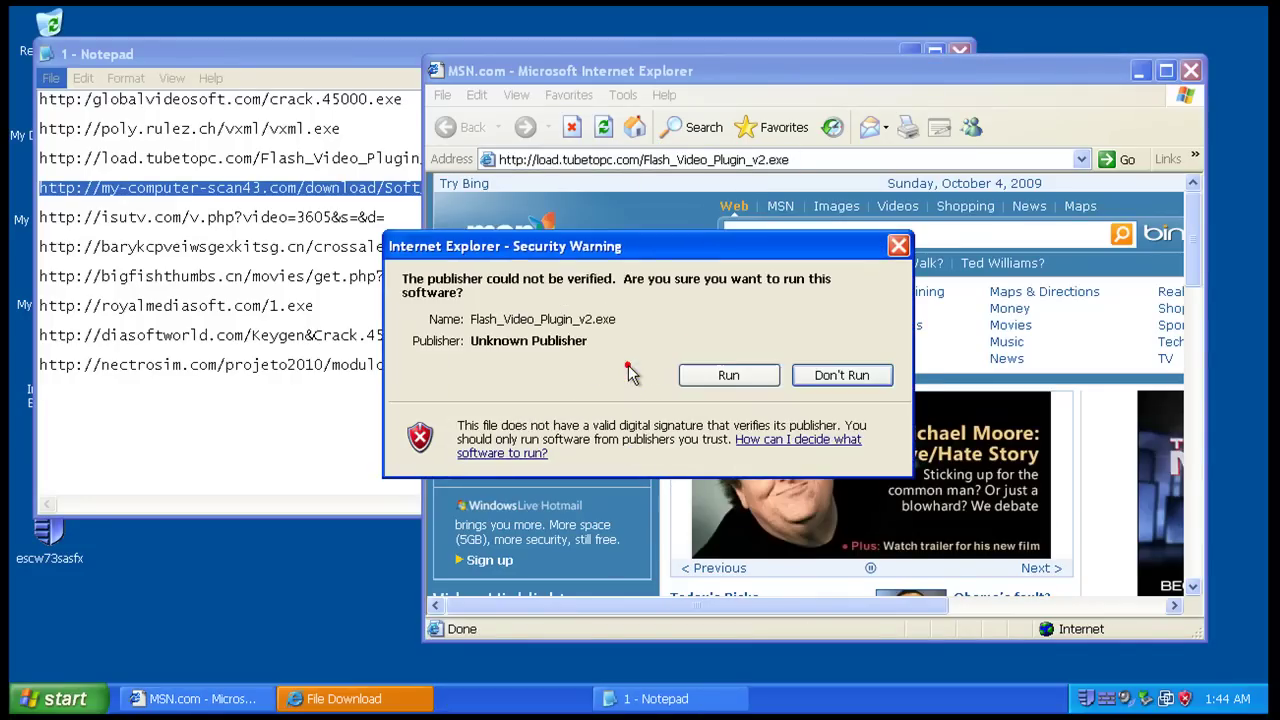
click(728, 375)
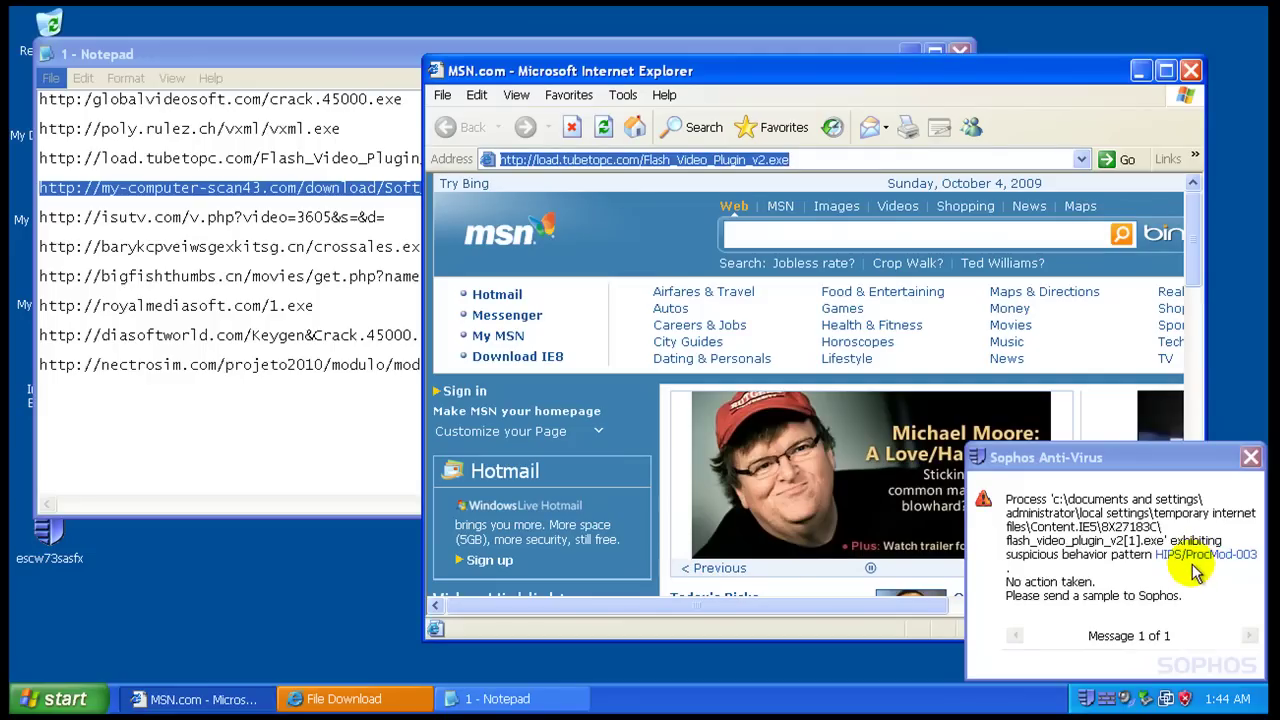
- Copy the isutv.com/v.php?video=3605&s=&d= link from the Notepad list and return to Internet Explorer
double_click(313, 217)
right_click(313, 217)
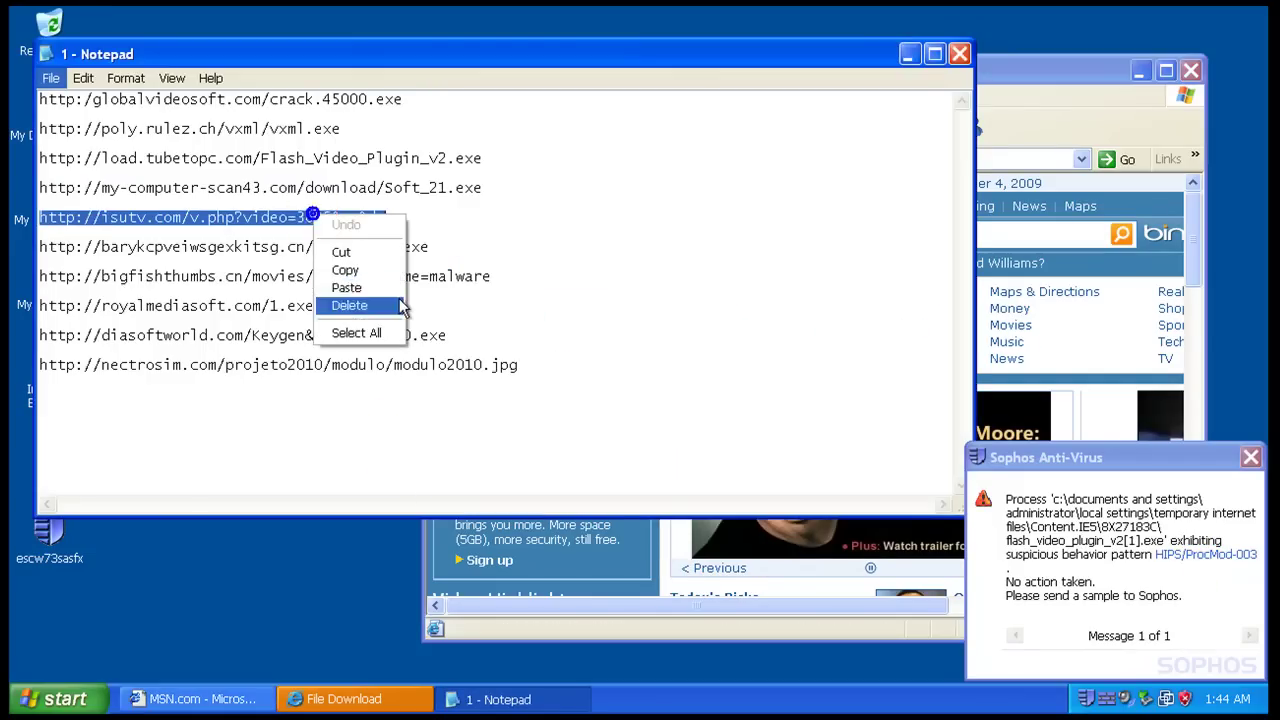
click(387, 271)
click(1000, 117)
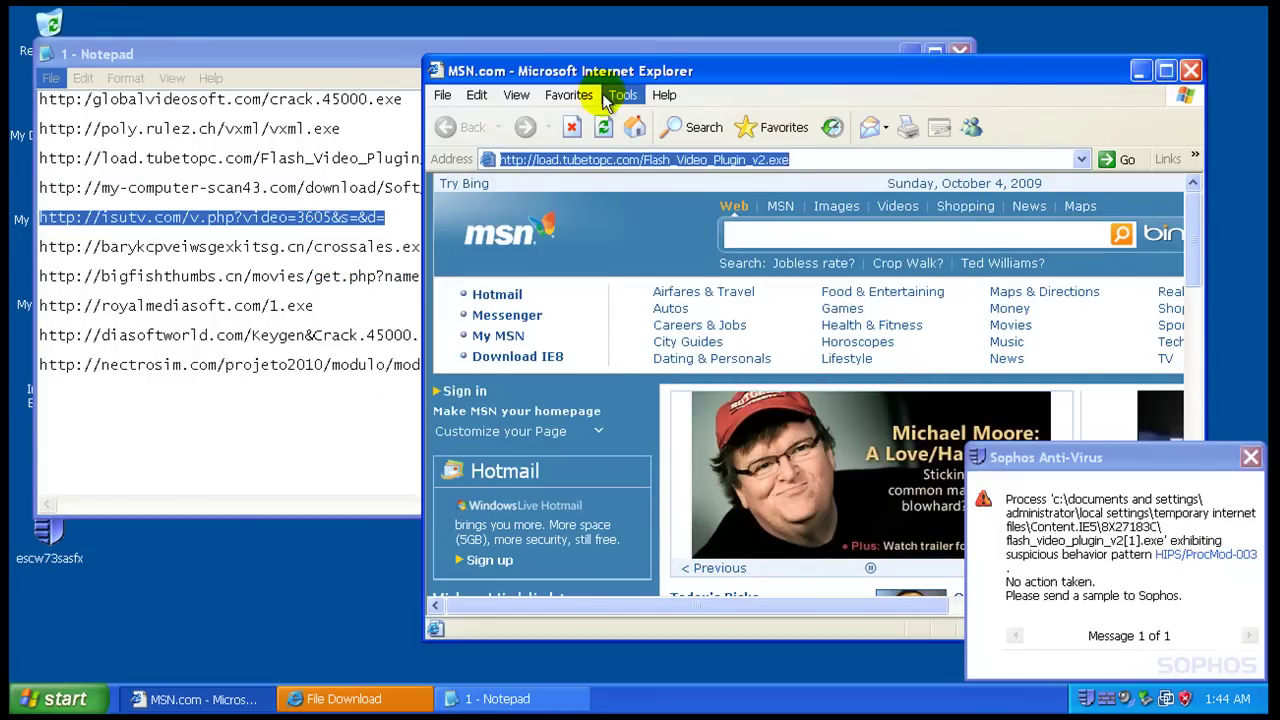
- Open the HIPS/ProcMod-003 analysis from the Sophos alert and return to the MSN page
click(1087, 593)
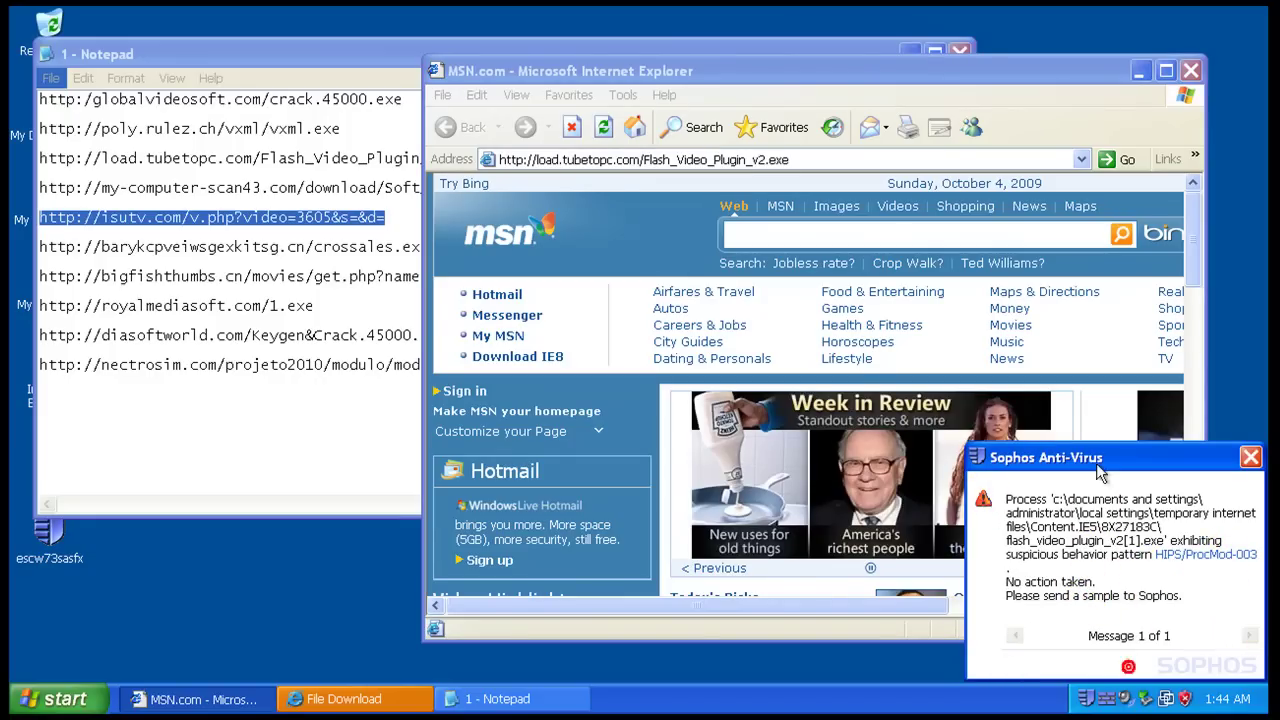
click(1195, 555)
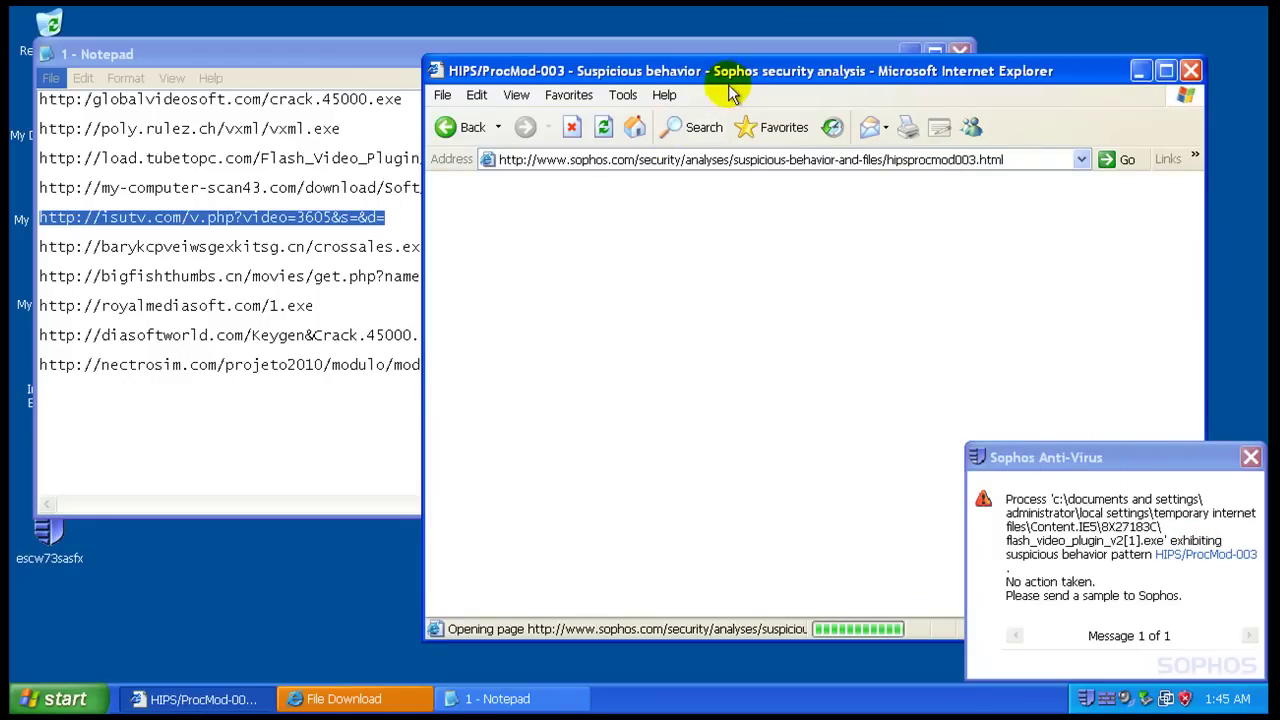
click(478, 127)
- Try to load the copied isutv.com link in place of the MSN address
click(530, 163)
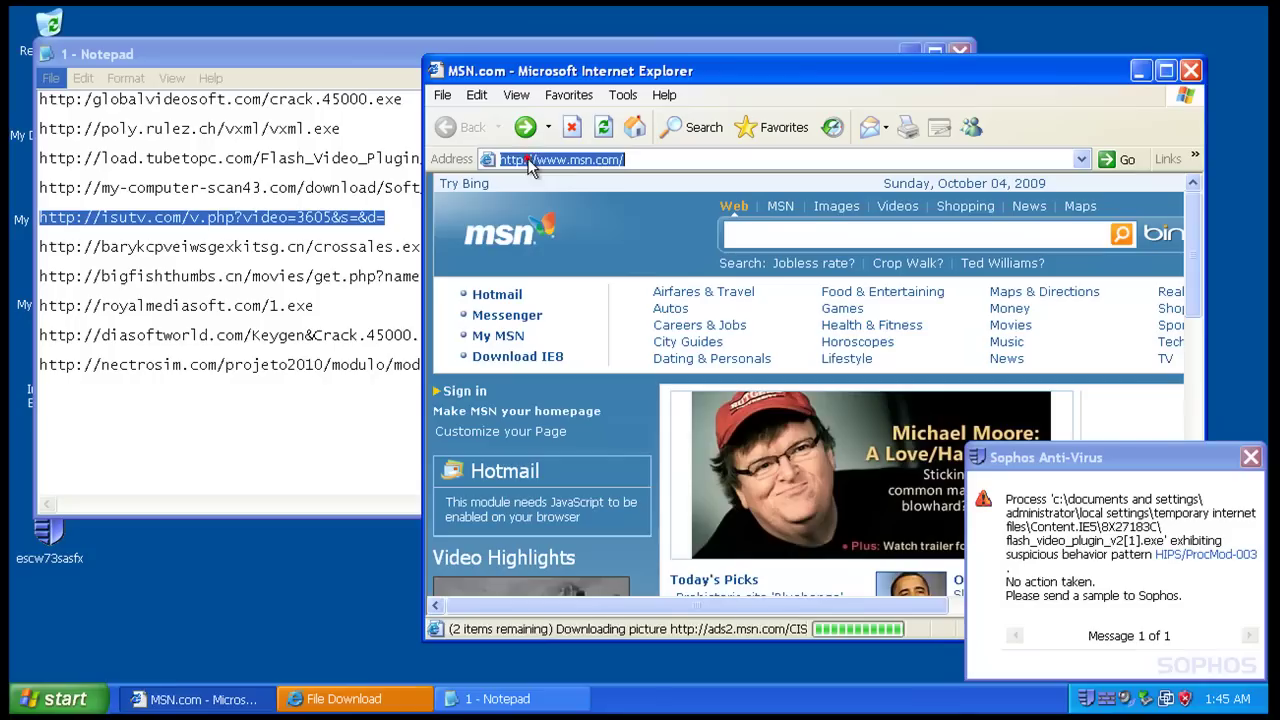
right_click(534, 160)
click(572, 229)
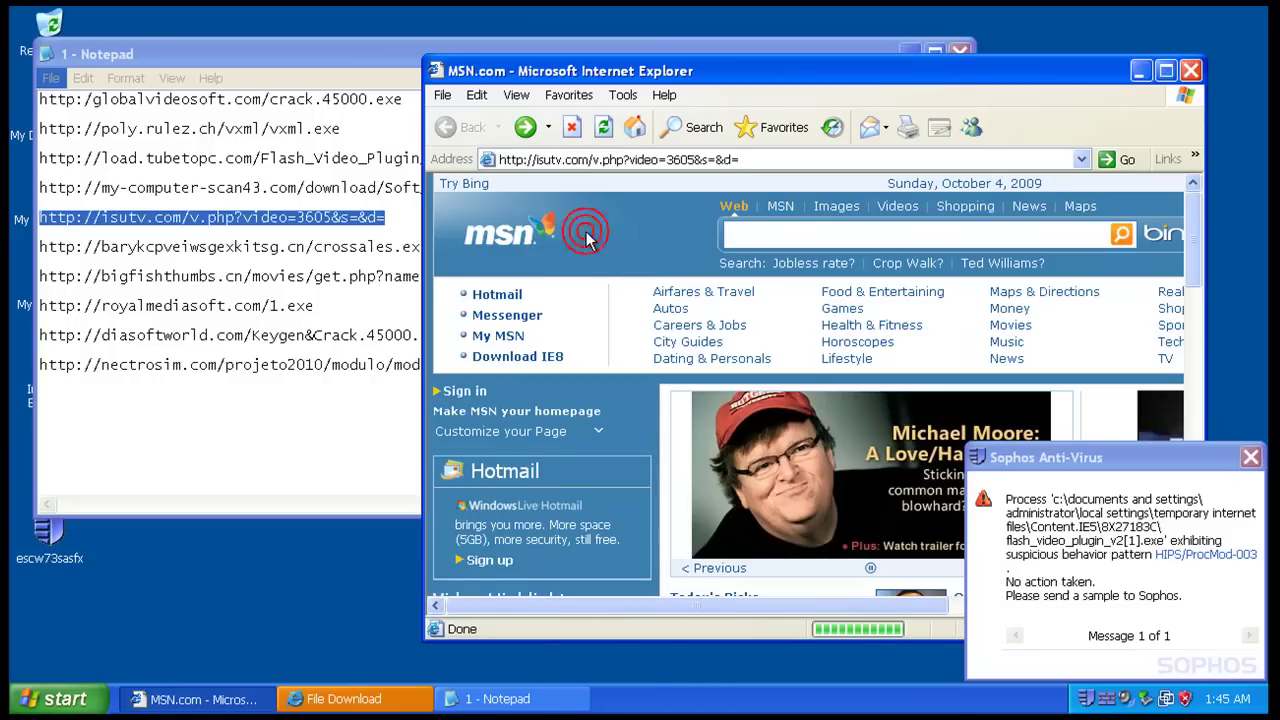
key(Return)
click(684, 403)
click(600, 260)
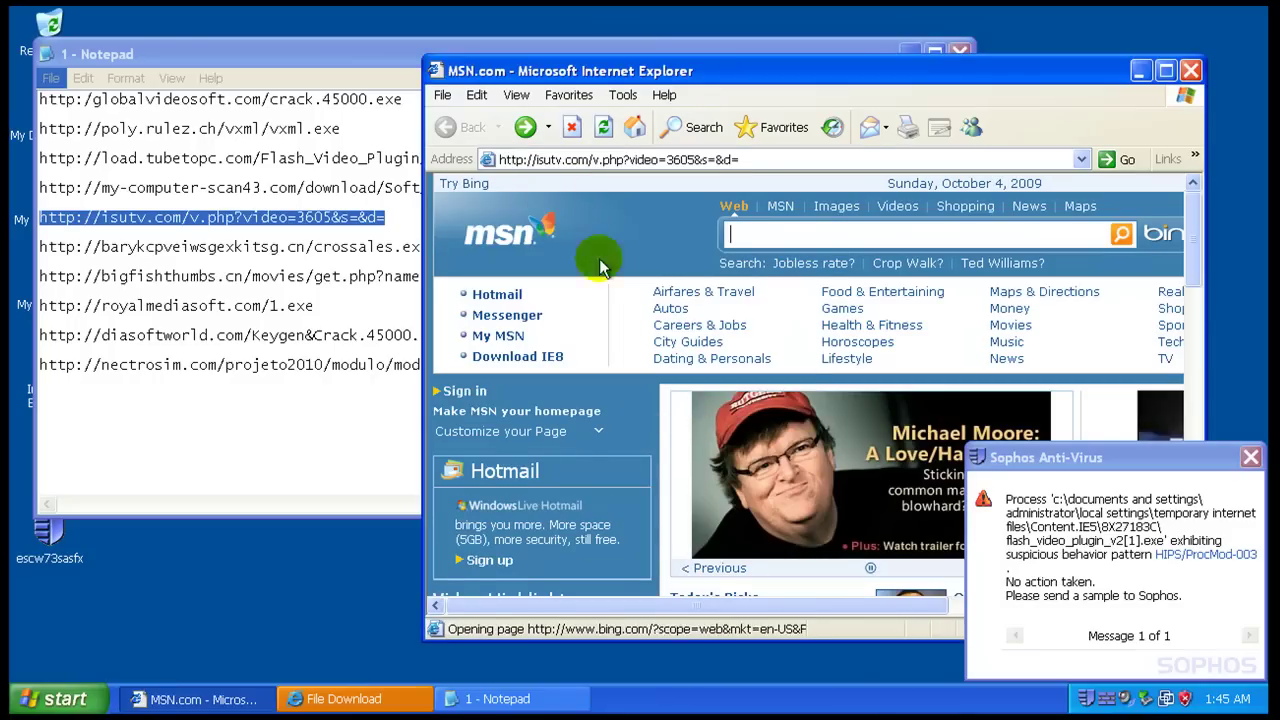
- Run Flash_Video_Plugin_v2.exe from the pending File Download window and close the Sophos alert
click(360, 698)
click(570, 367)
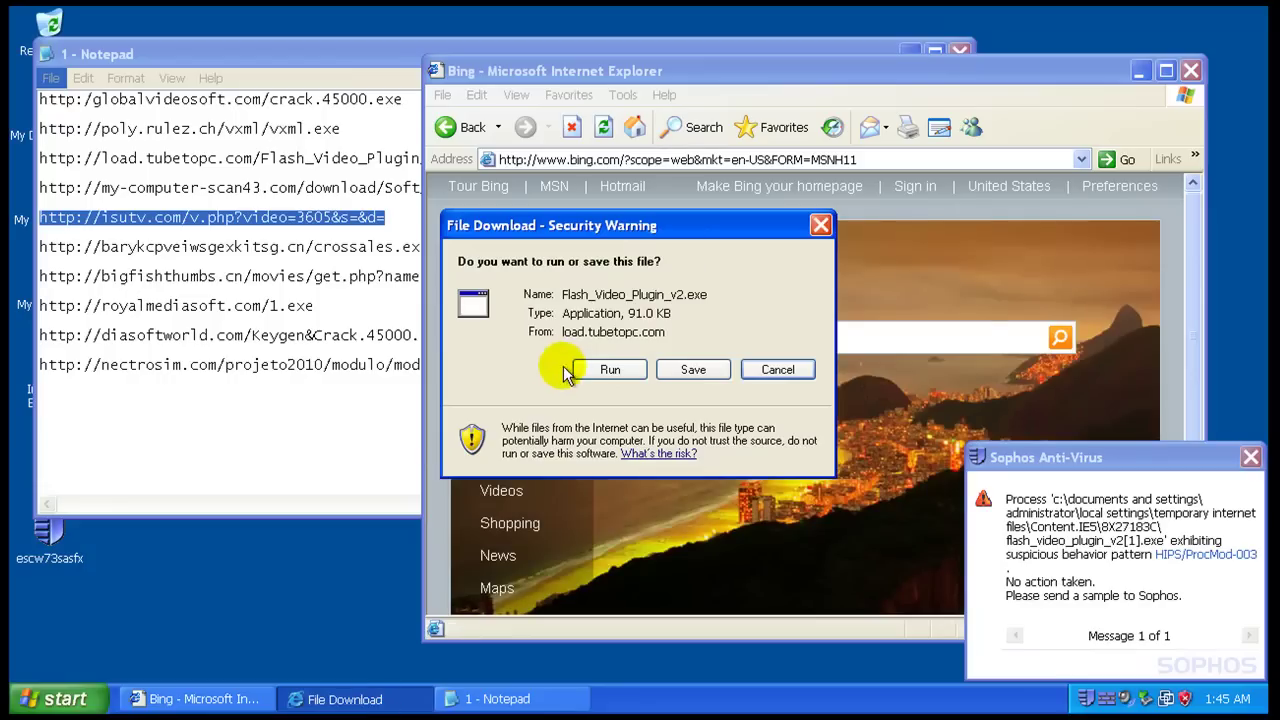
click(729, 348)
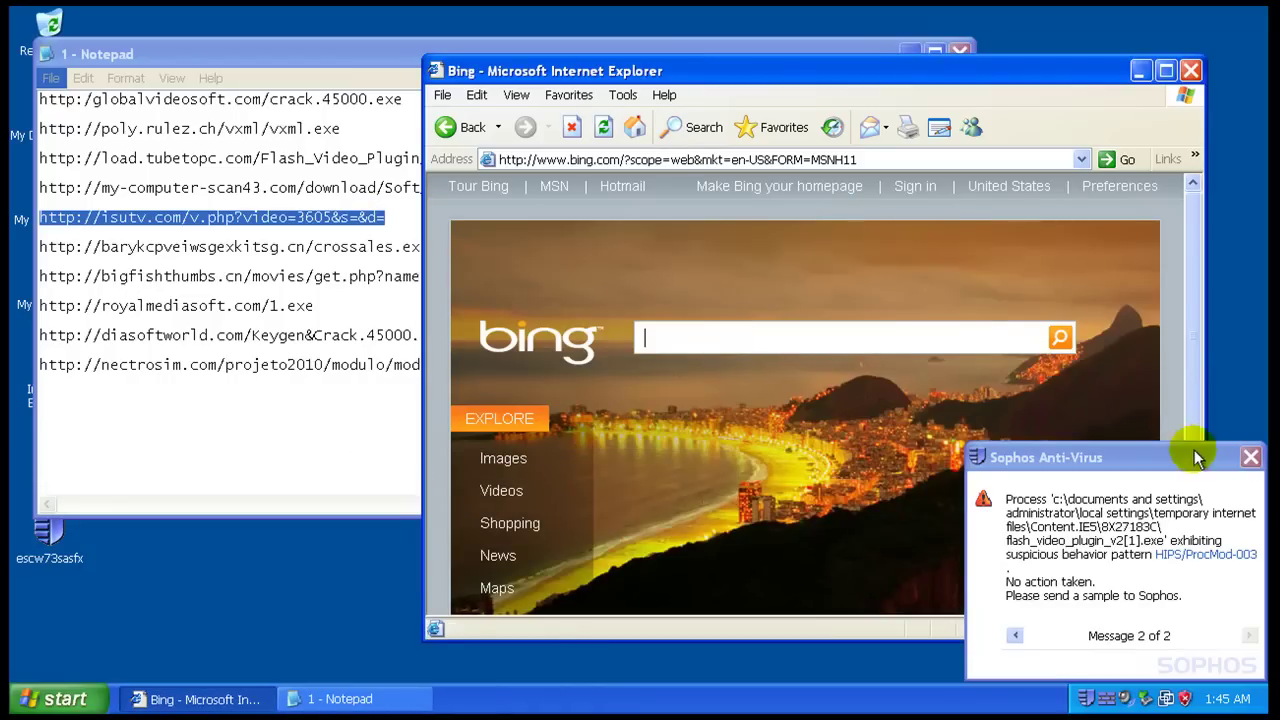
click(1250, 458)
- Replace the Bing address with the copied isutv.com link and load it
click(716, 159)
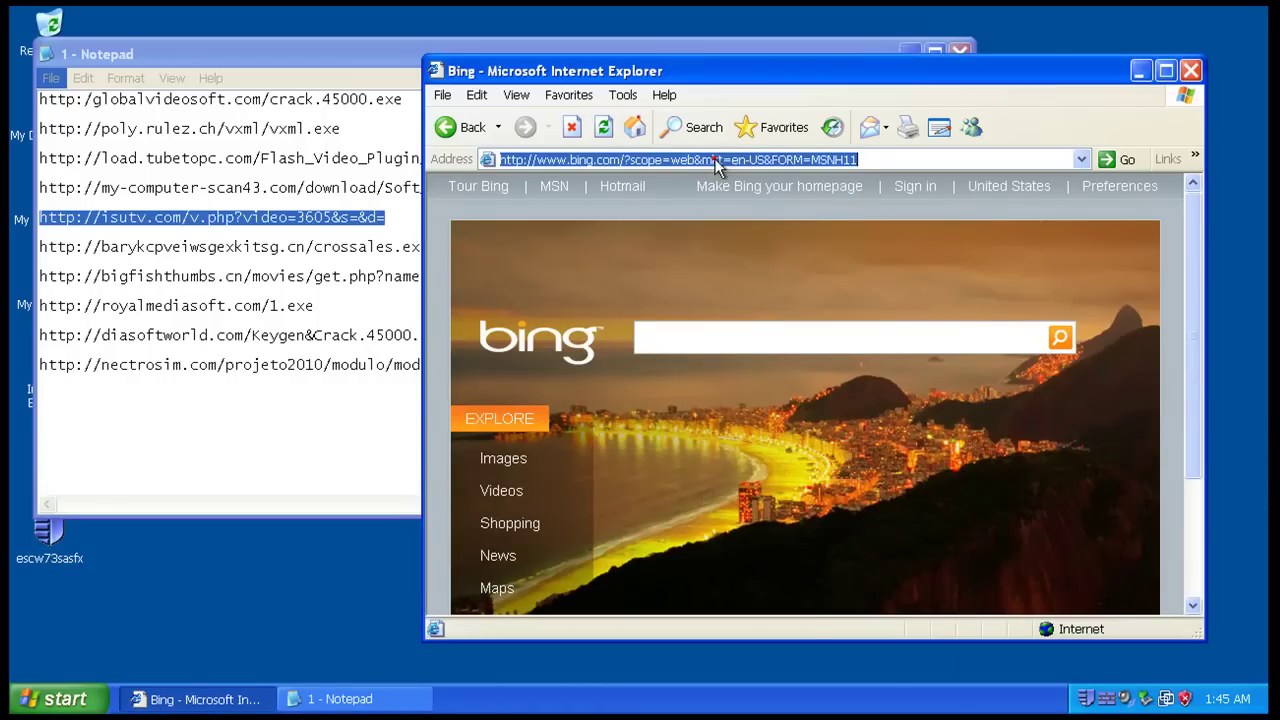
right_click(752, 160)
click(794, 230)
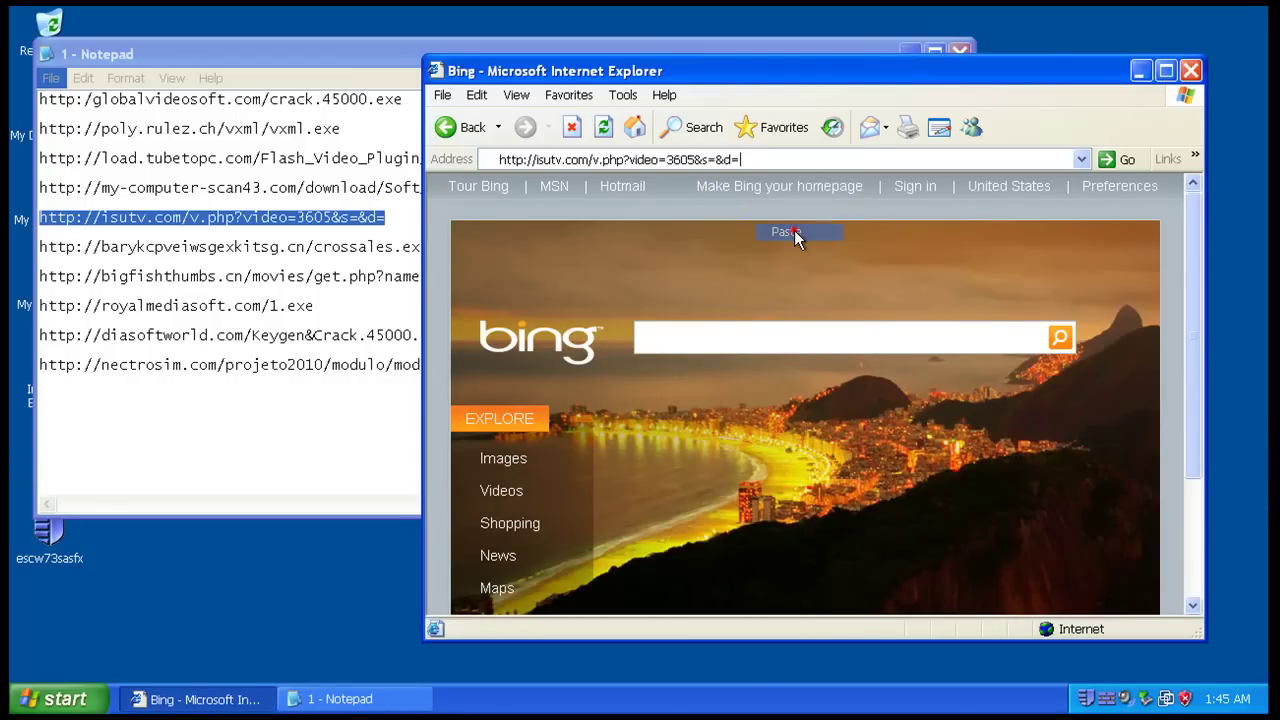
key(Return)
- Copy the barykcpveiwsgexkitsg.cn/crossales.exe link from the Notepad list
click(366, 247)
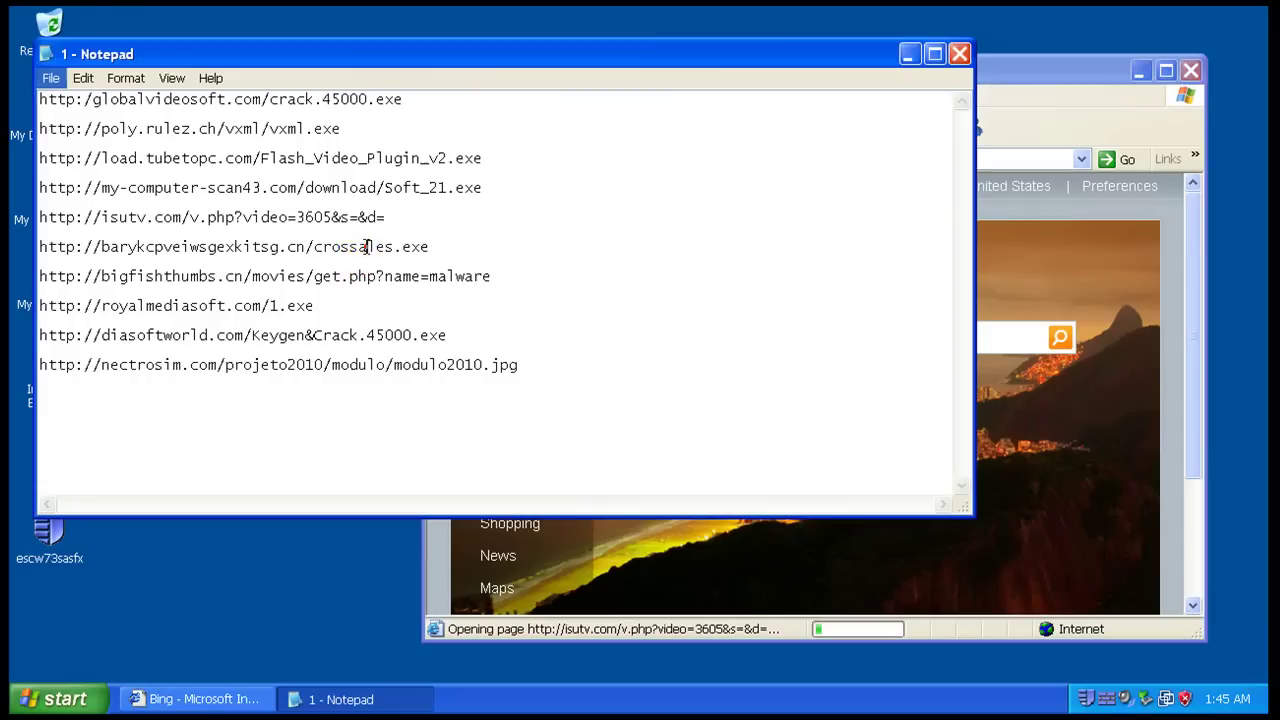
double_click(366, 247)
right_click(366, 247)
click(420, 300)
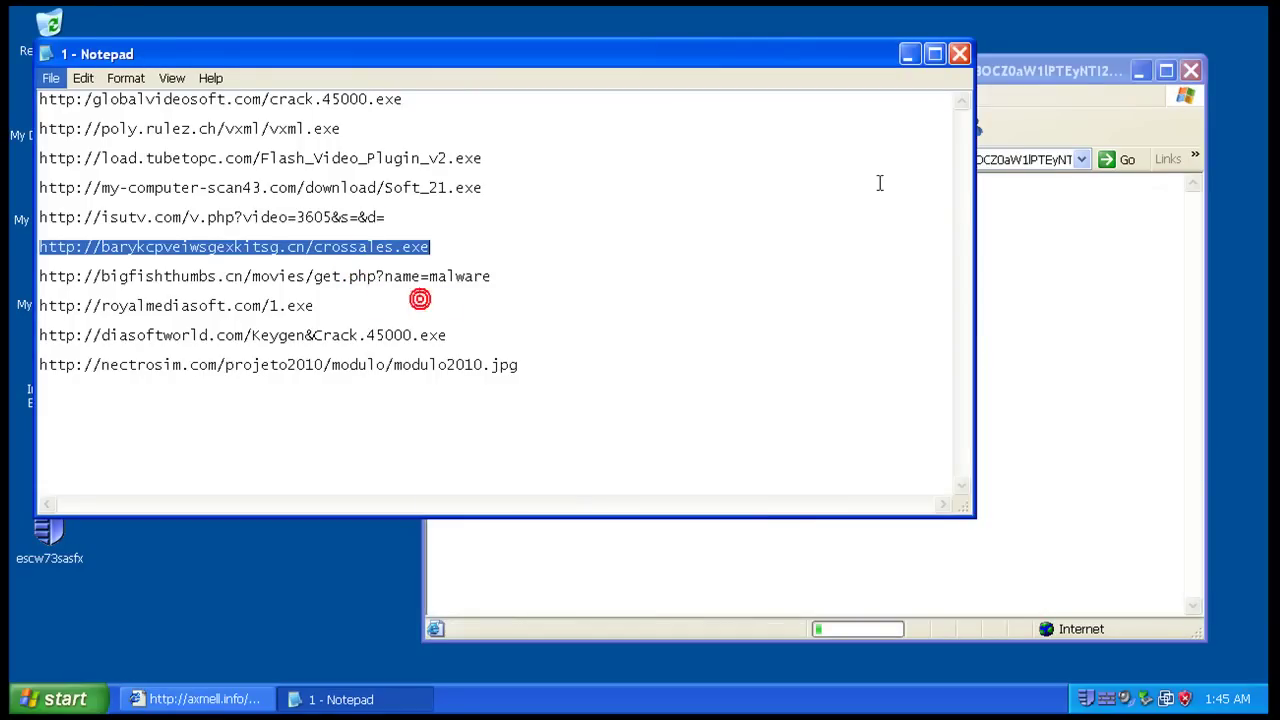
- Switch to Internet Explorer, try to play the video on the loaded page and answer its Active-X patch prompts
click(1072, 76)
click(797, 433)
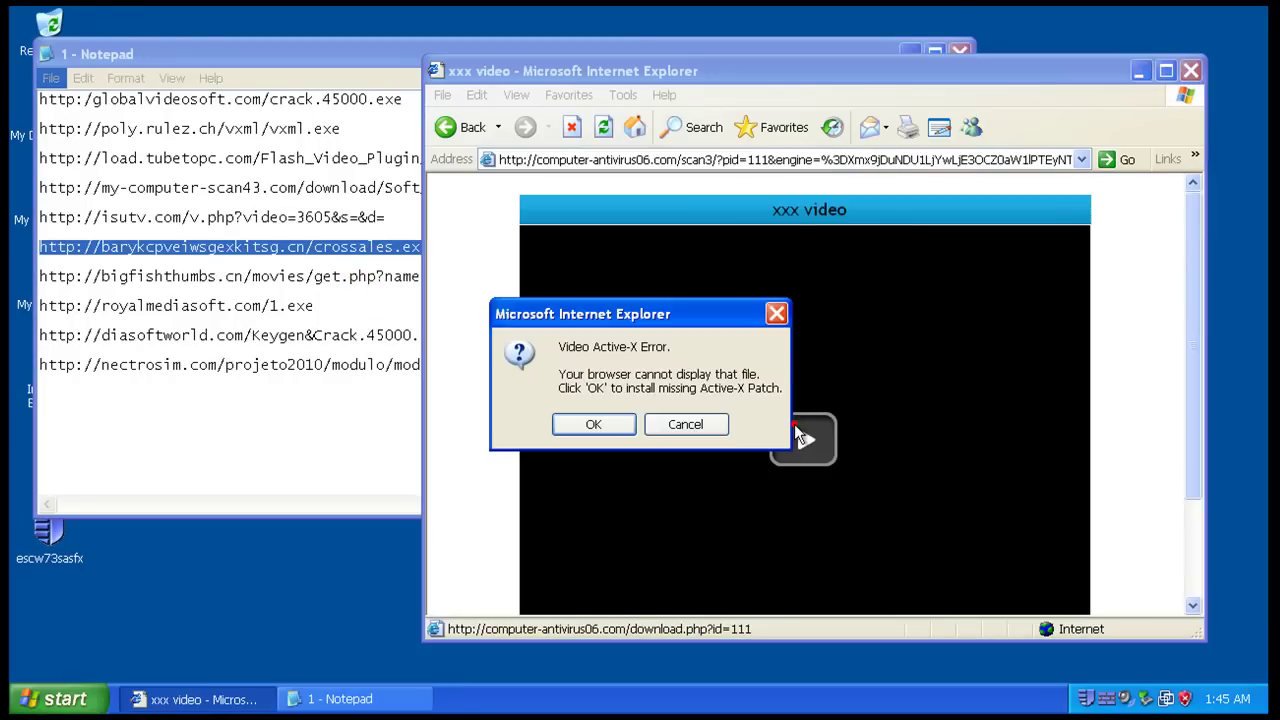
click(655, 422)
click(805, 438)
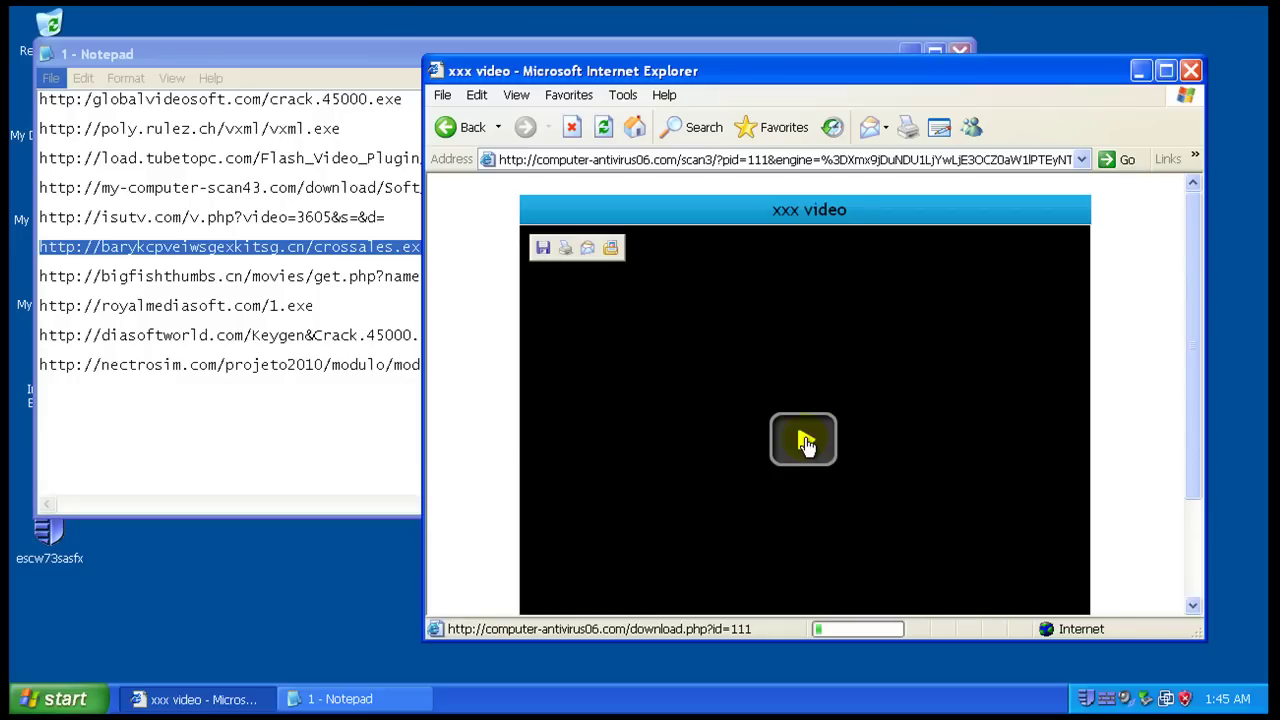
click(600, 423)
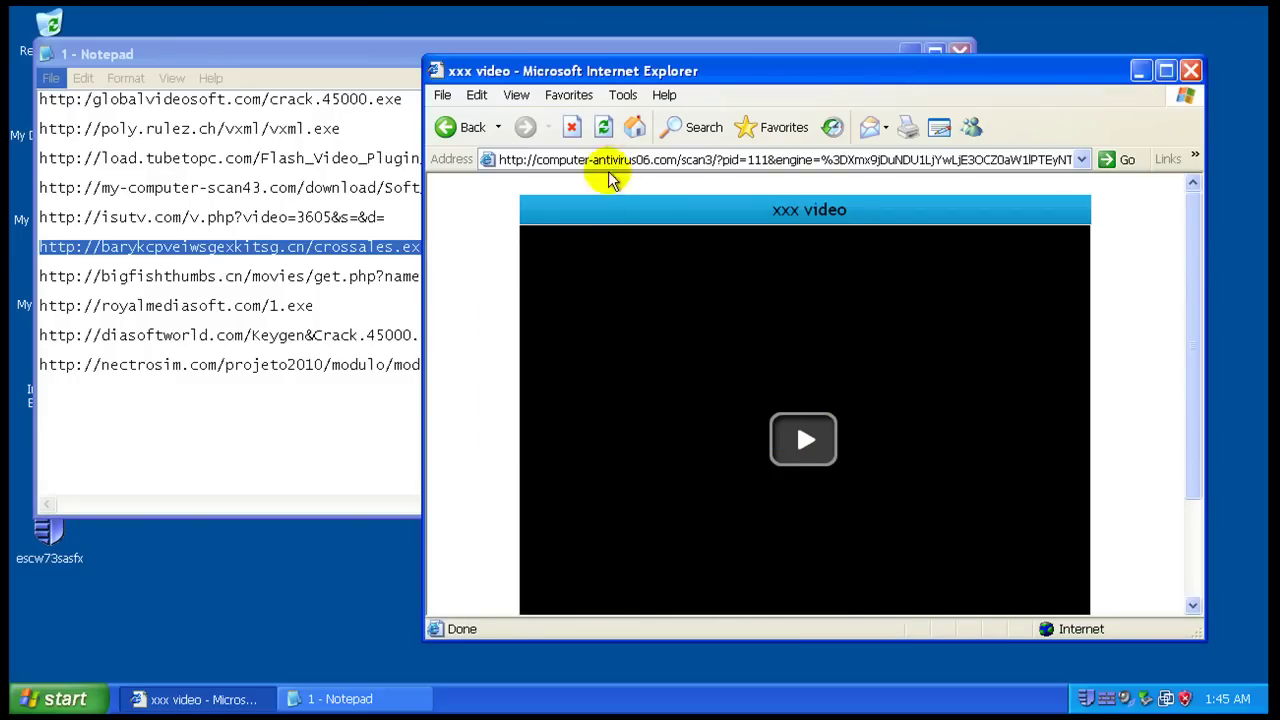
- Replace the video page's address with the copied crossales.exe link and load it
click(606, 160)
right_click(628, 158)
click(662, 231)
key(Return)
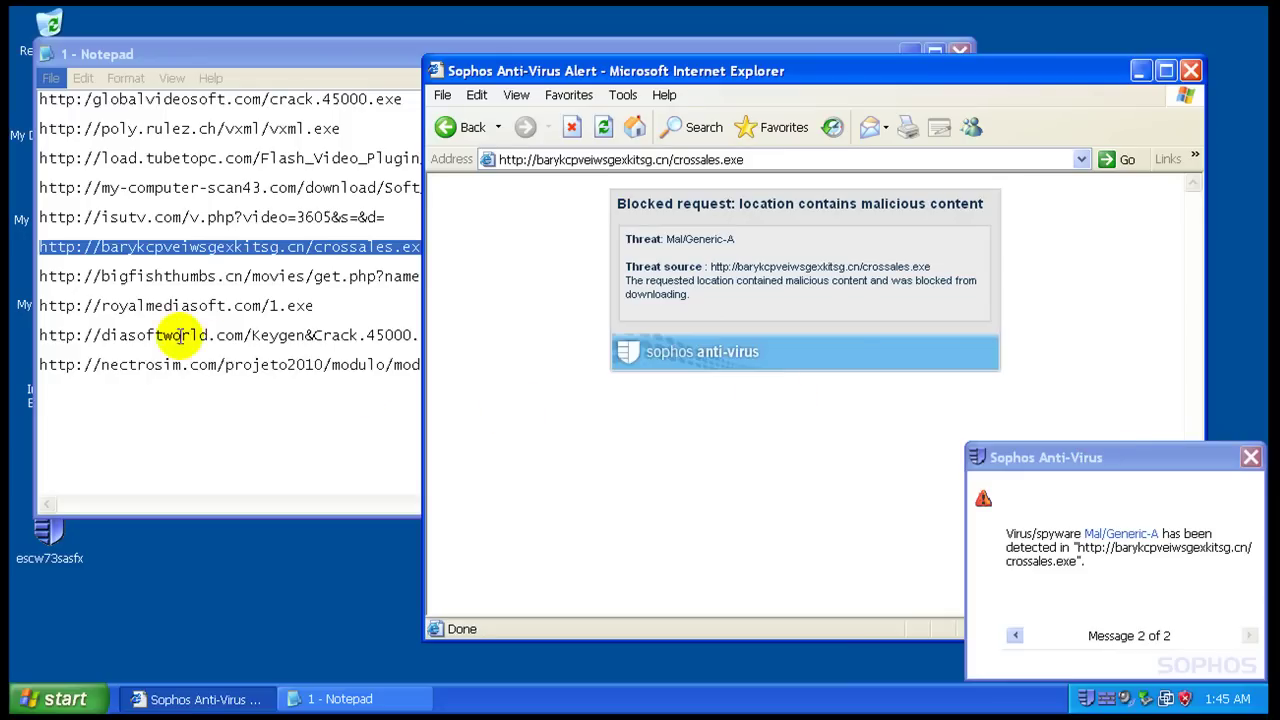
- Copy the bigfishthumbs.cn/movies/get.php?name=malware link from the Notepad list
click(165, 310)
triple_click(179, 277)
right_click(179, 277)
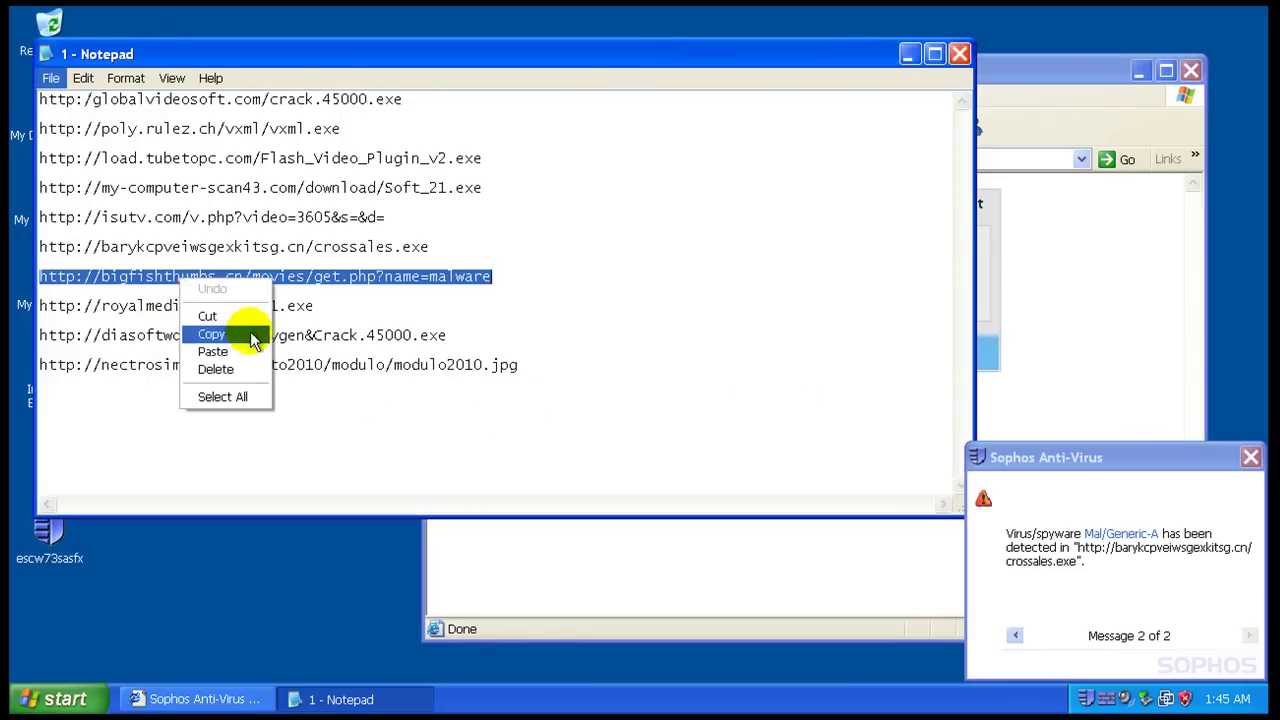
click(248, 330)
- Replace the crossales.exe address in Internet Explorer with the copied bigfishthumbs.cn link and load it
click(986, 106)
click(838, 158)
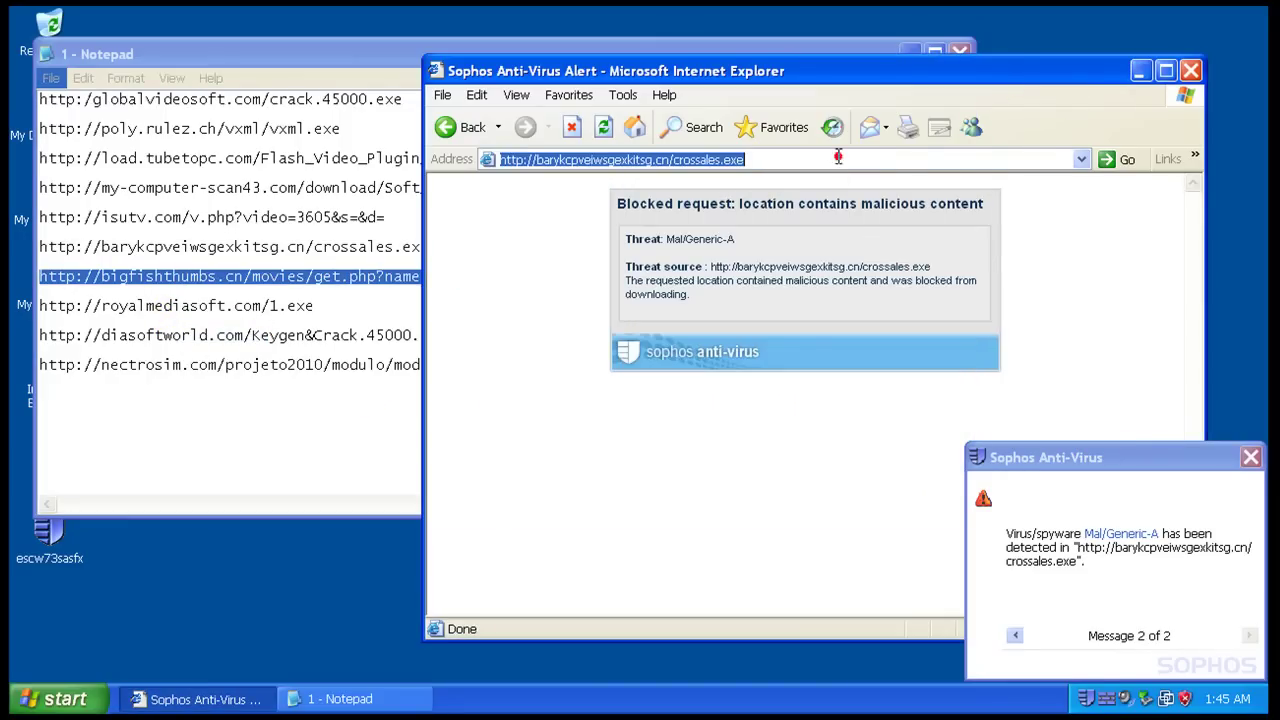
right_click(838, 158)
click(871, 231)
key(Return)
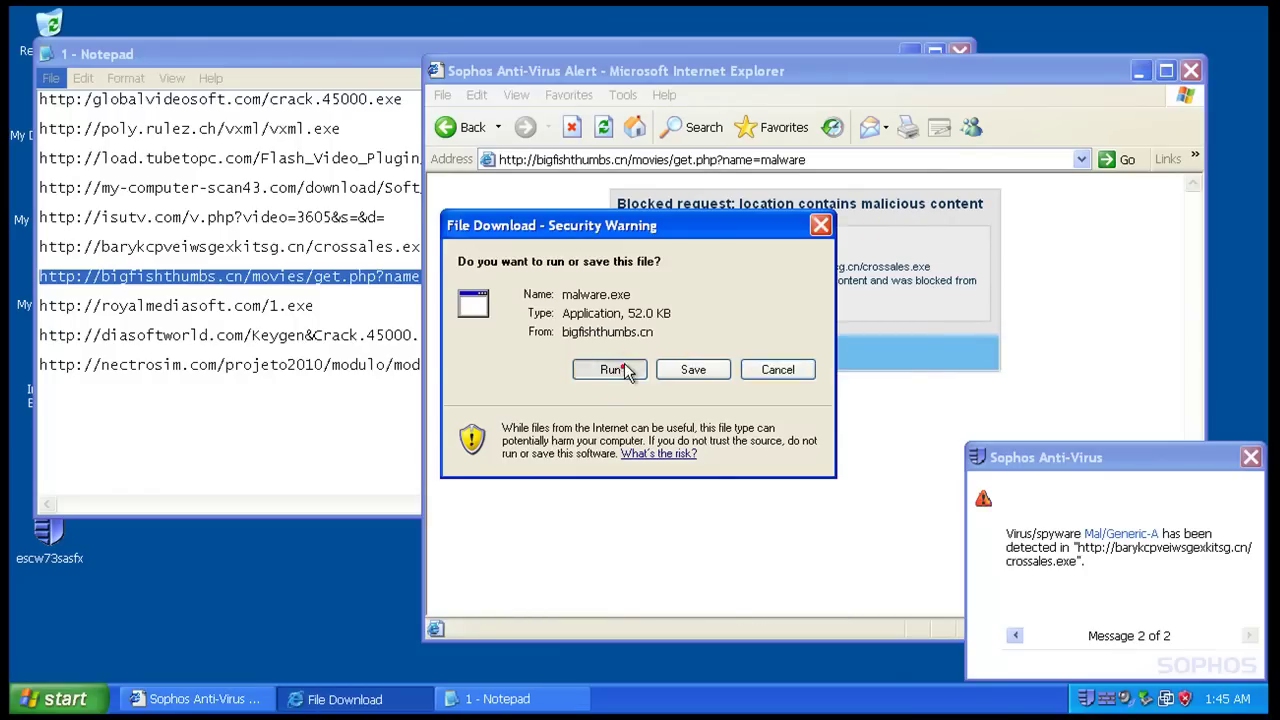
- Run the downloaded malware.exe, adding its checksum and allowing its activity this time only in the firewall prompts, and dismiss the Sophos alert
click(622, 367)
click(726, 377)
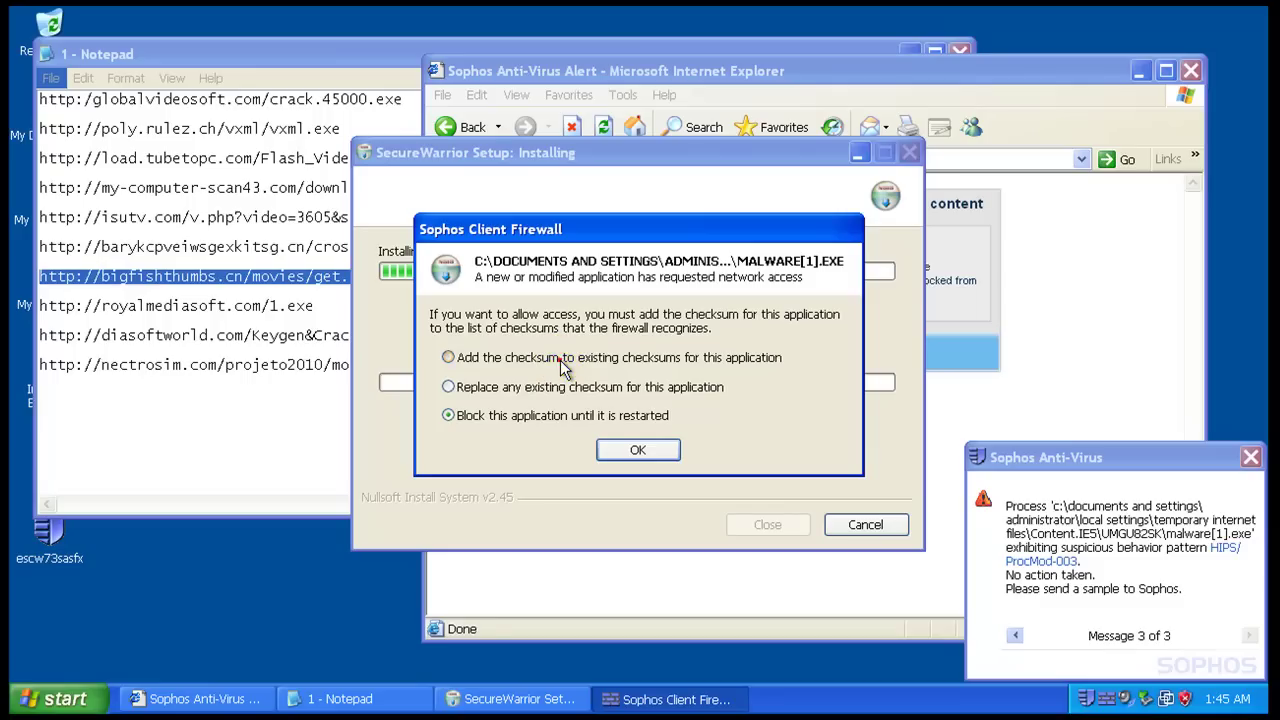
click(640, 452)
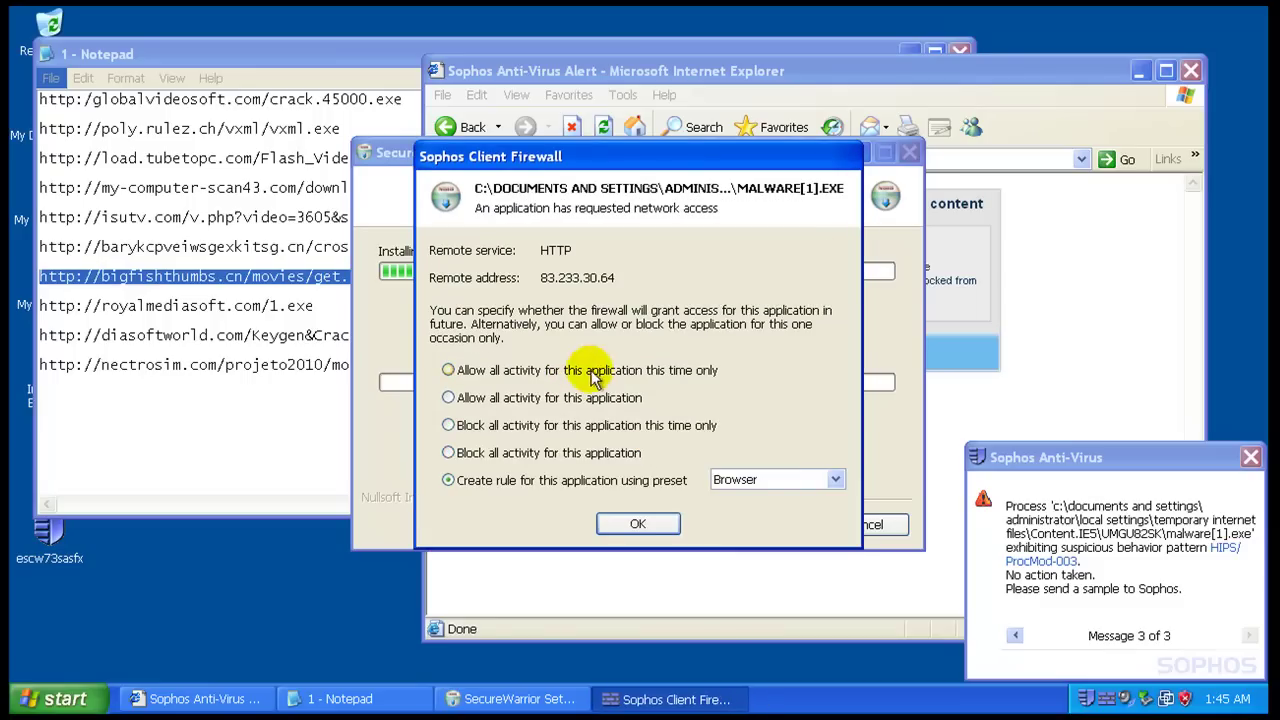
click(641, 523)
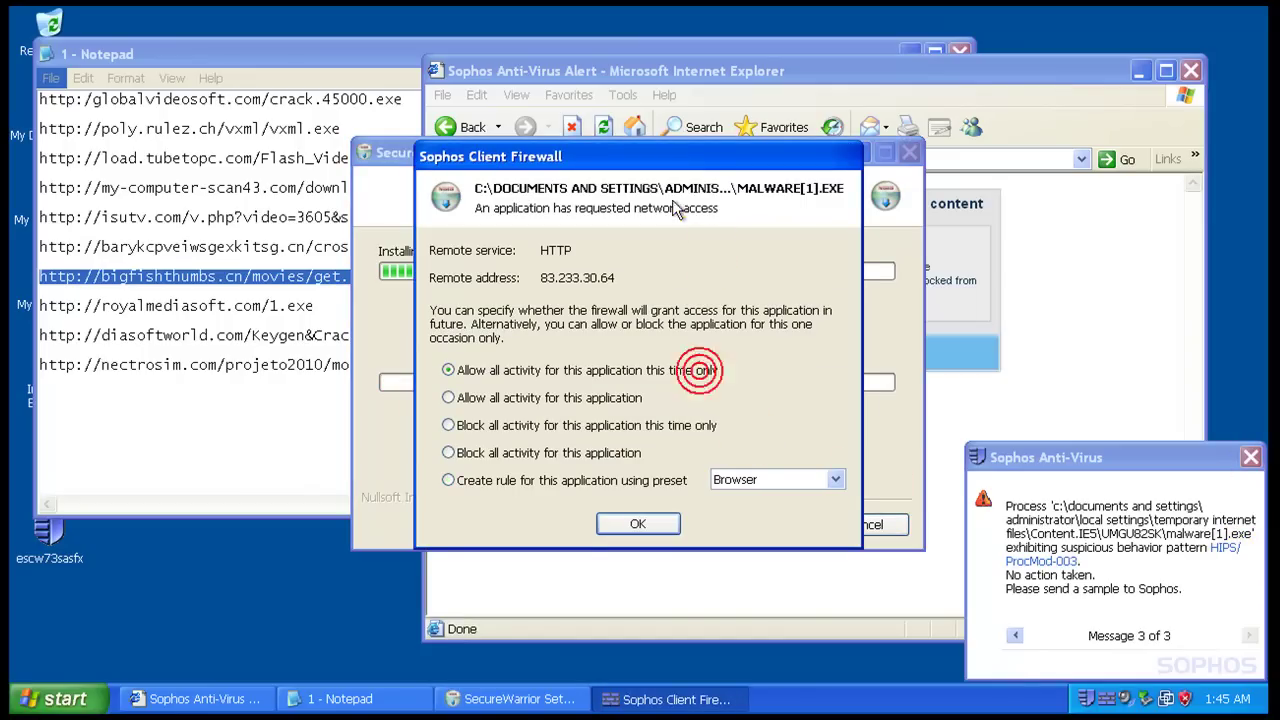
click(638, 525)
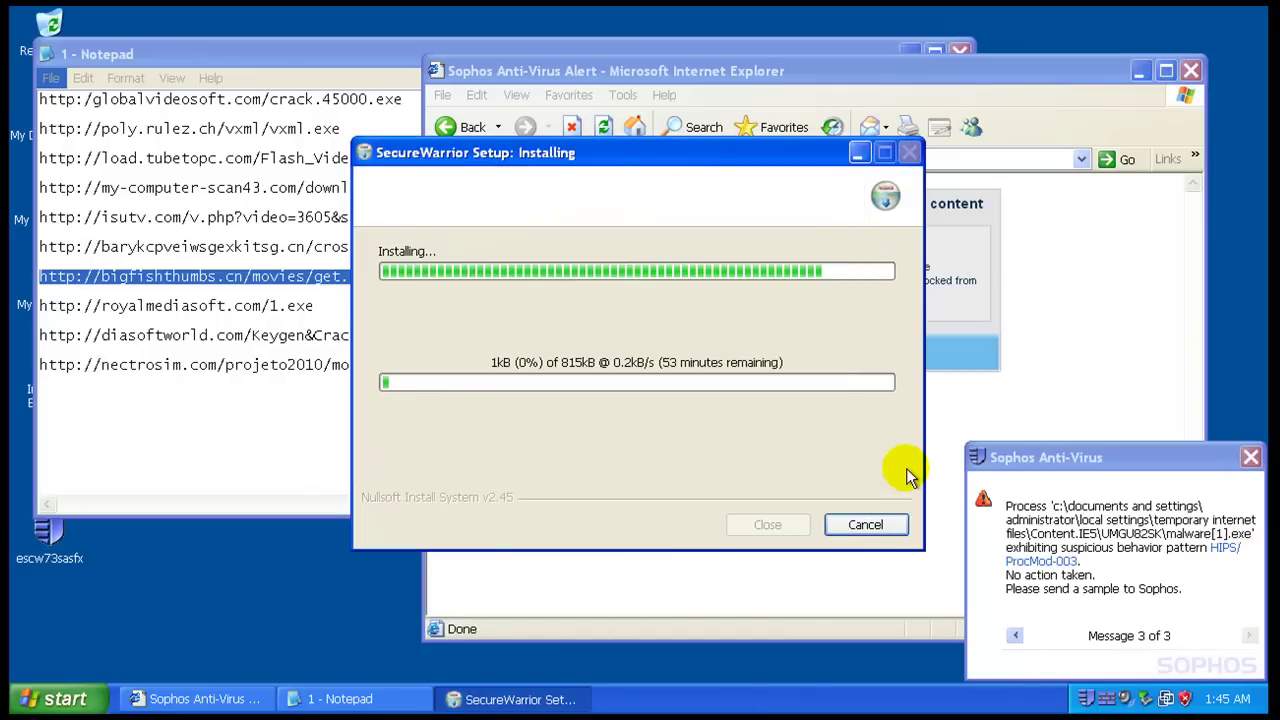
click(1250, 457)
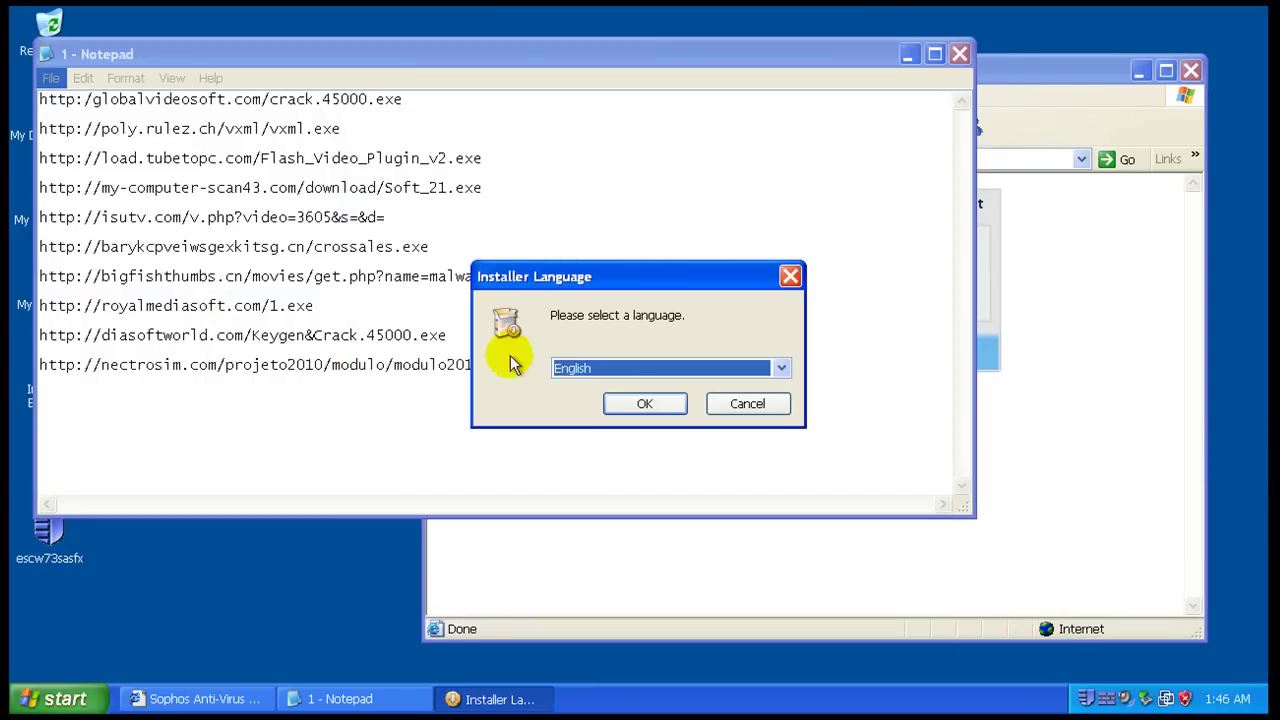
- Install SecureWarrior 1.2.0.63 in English and launch it on completing the setup
click(640, 405)
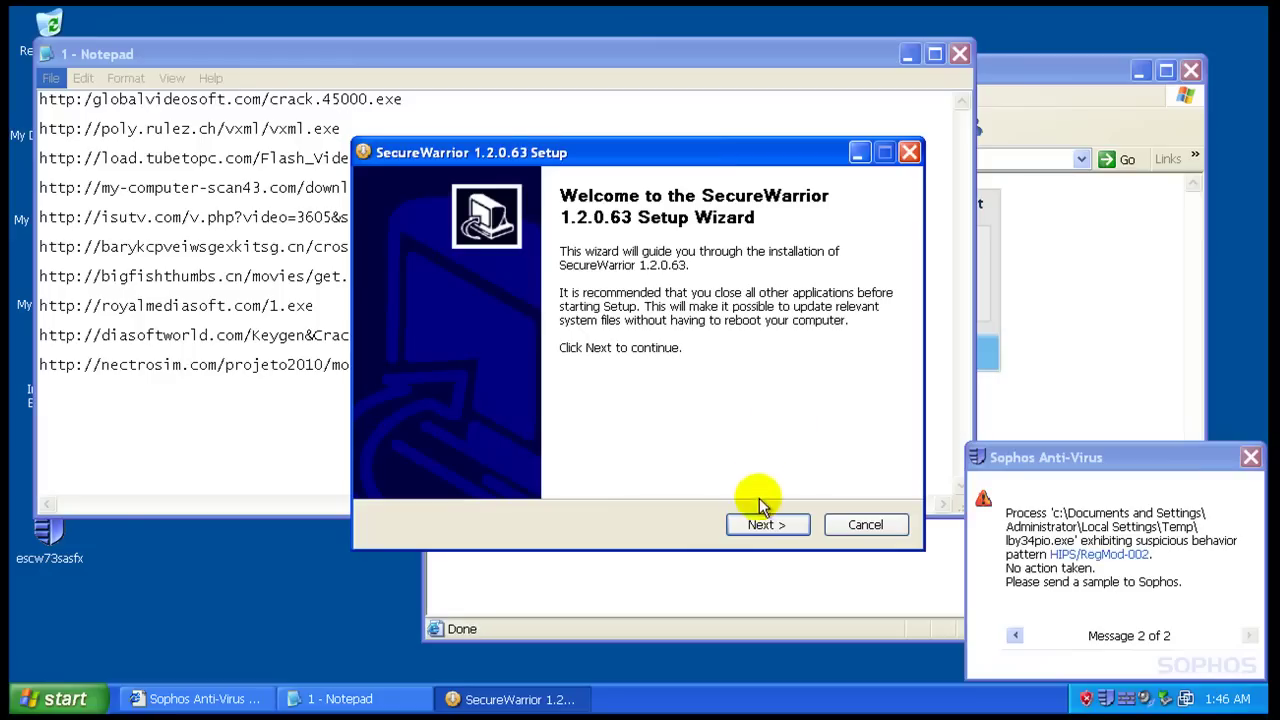
click(778, 522)
click(767, 526)
click(771, 528)
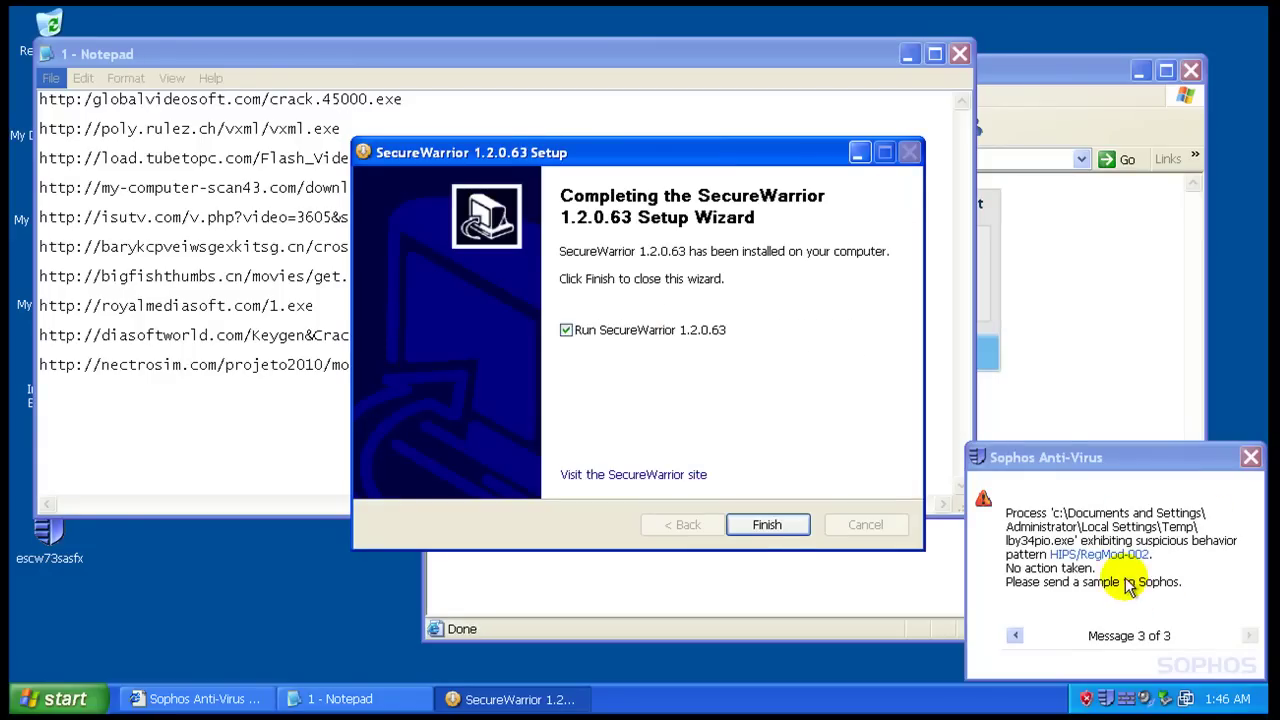
click(767, 525)
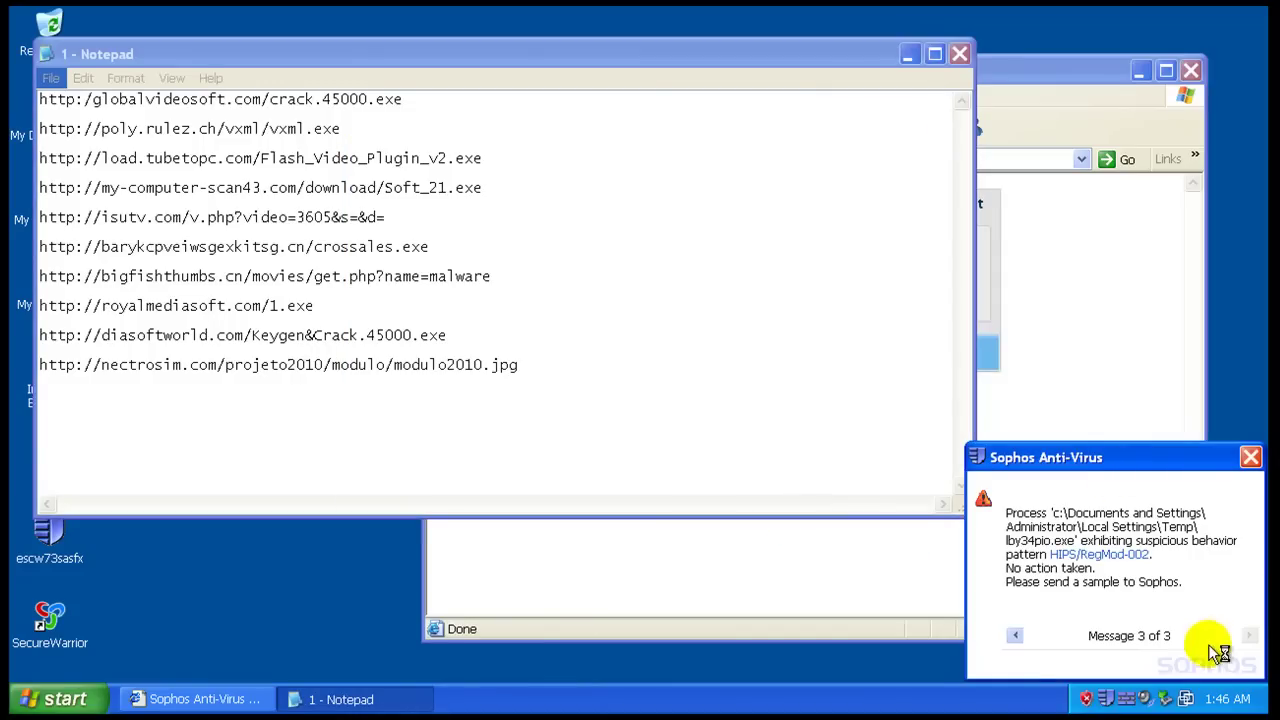
- Add SecureWarrior's checksum to the firewall, allow its activity this time only, and dismiss the Sophos alert after viewing its previous message
click(1015, 636)
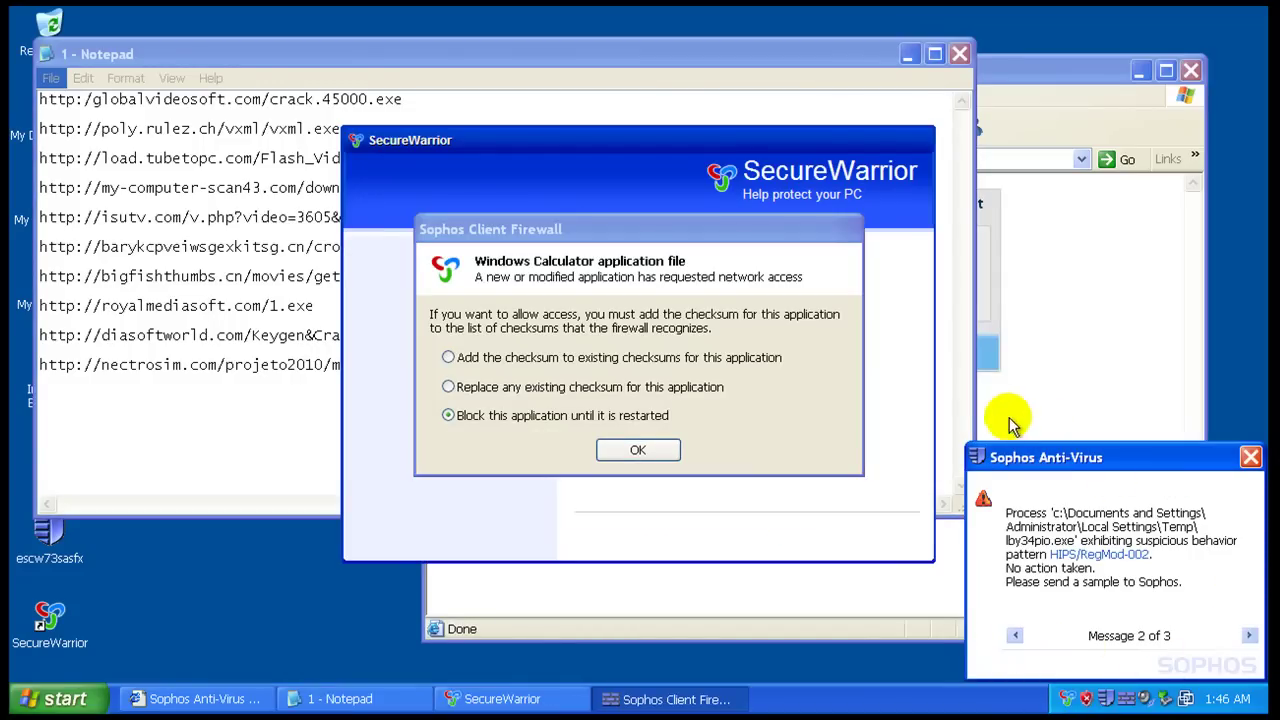
click(664, 360)
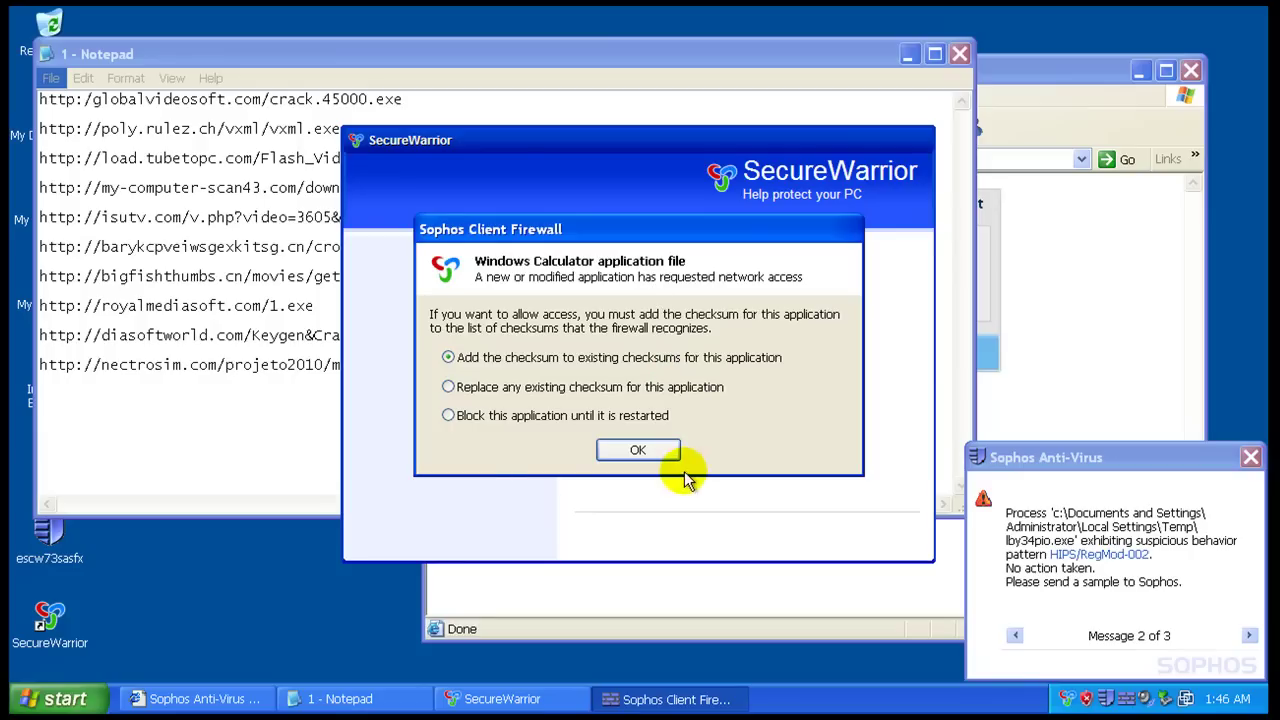
click(660, 450)
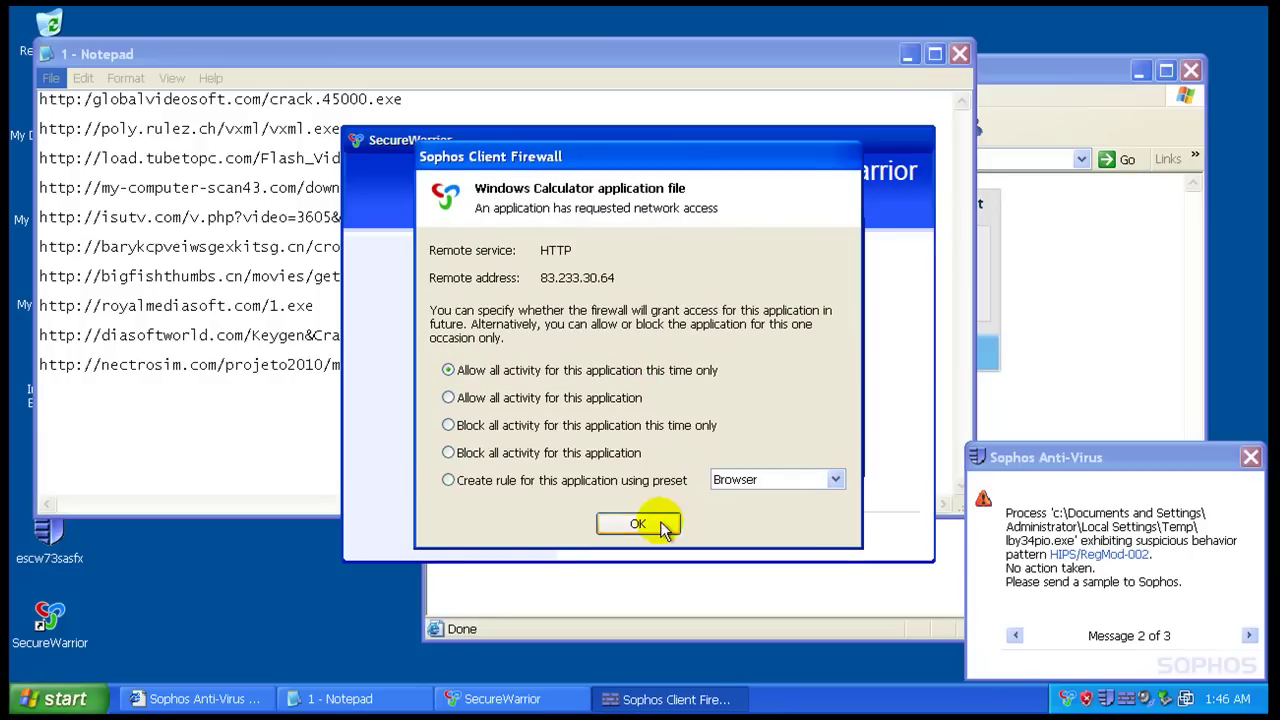
click(662, 526)
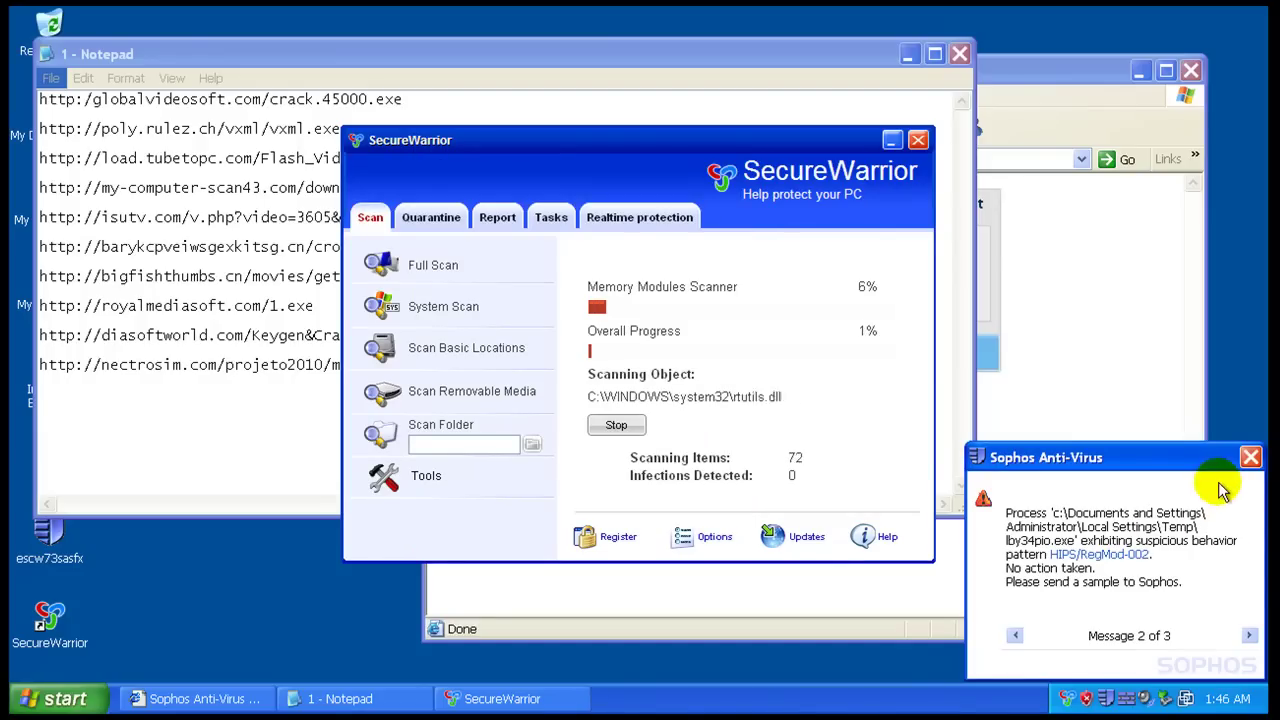
click(1248, 458)
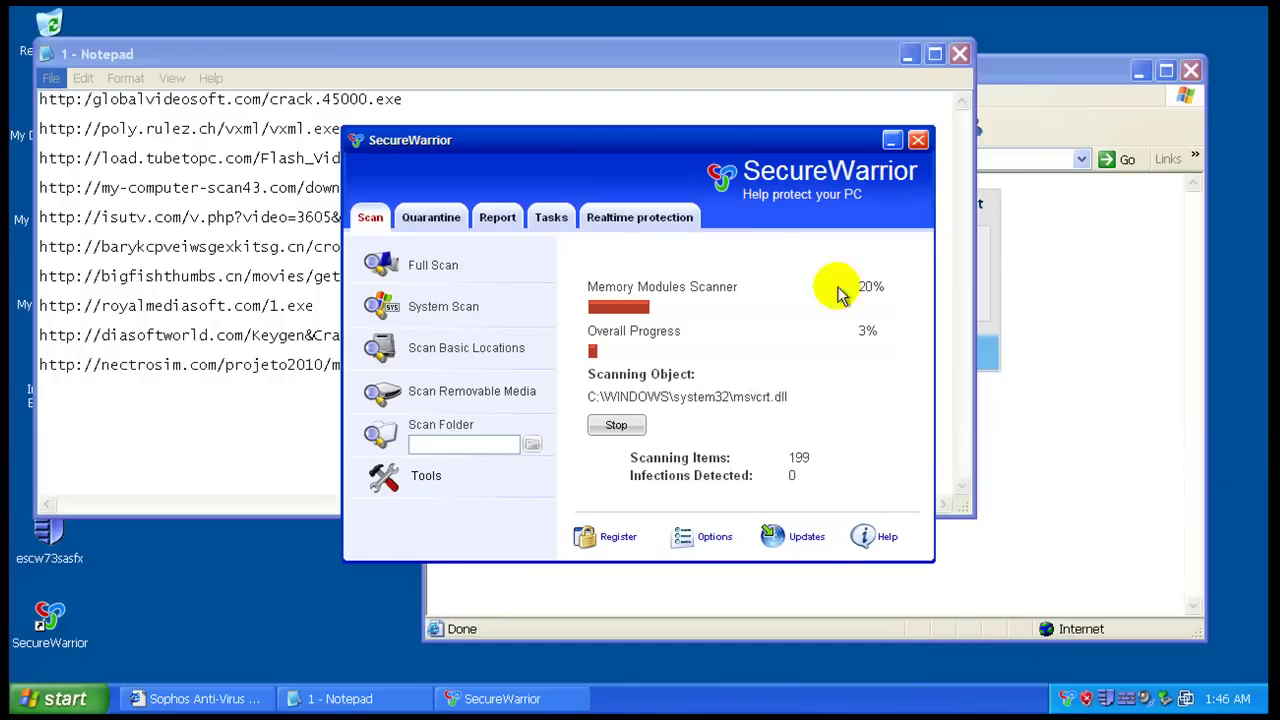
- Return to the Notepad list and copy the royalmediasoft.com/1.exe link
click(814, 75)
click(992, 224)
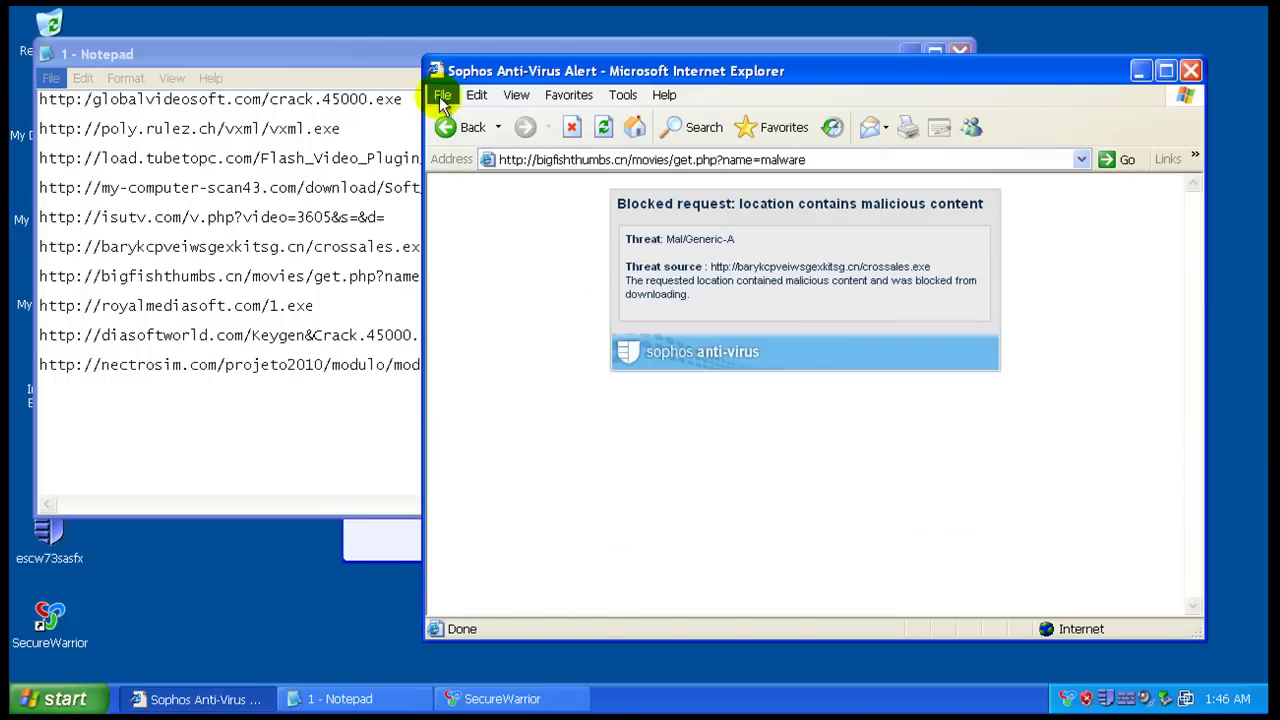
click(381, 64)
double_click(260, 304)
right_click(258, 304)
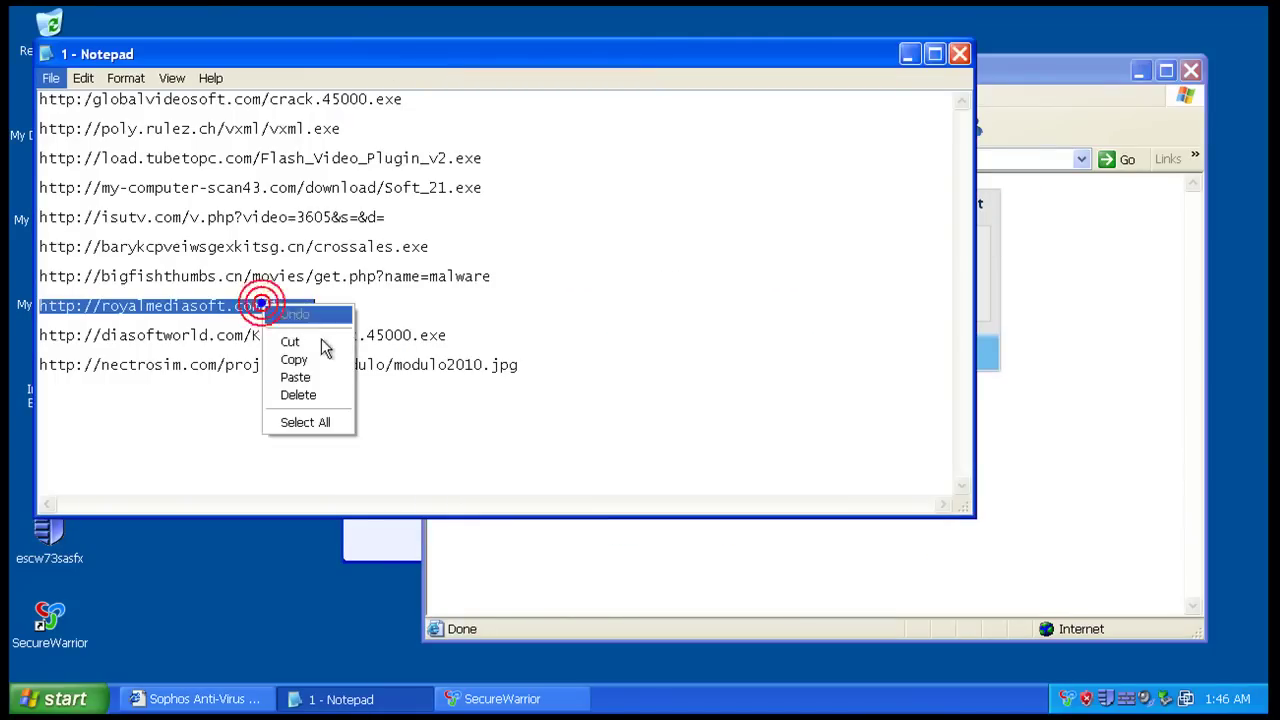
click(325, 360)
- Replace the bigfishthumbs.cn address with the copied royalmediasoft.com/1.exe link and load it
click(1068, 82)
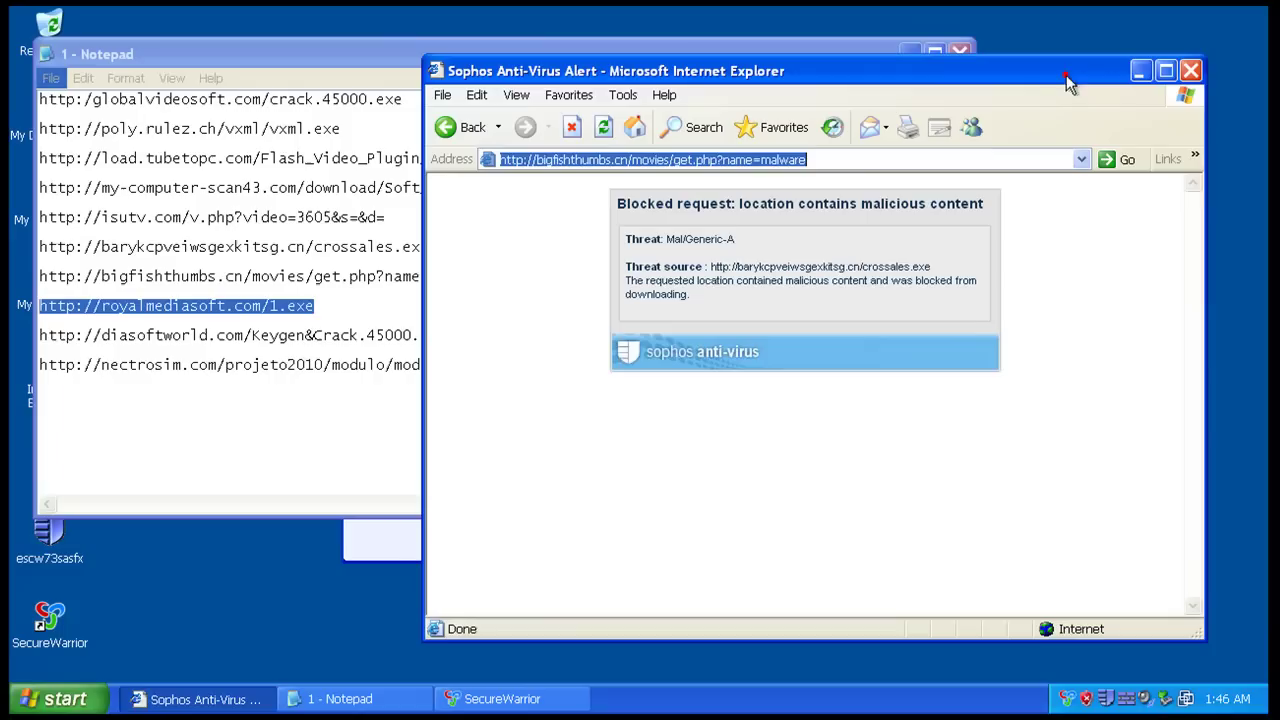
right_click(837, 163)
click(862, 237)
key(Return)
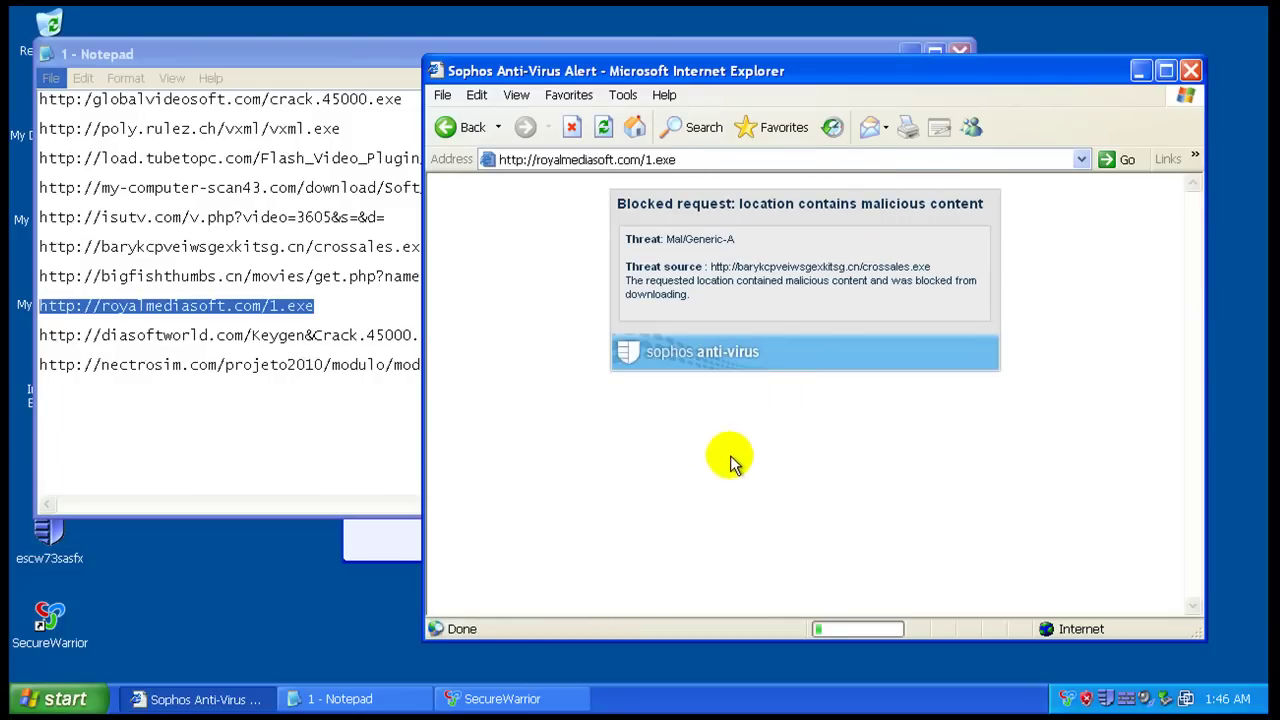
- Copy the diasoftworld.com/Keygen&Crack.45000.exe link from the Notepad list
triple_click(320, 335)
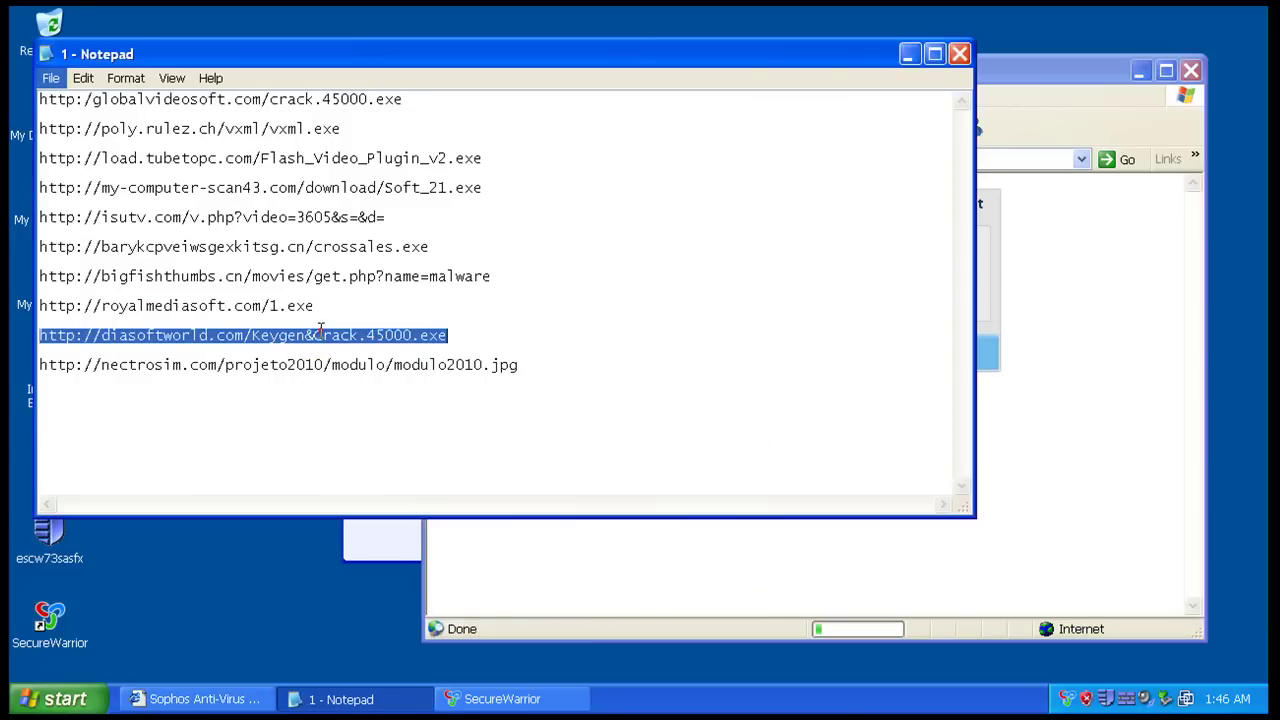
right_click(322, 330)
click(368, 383)
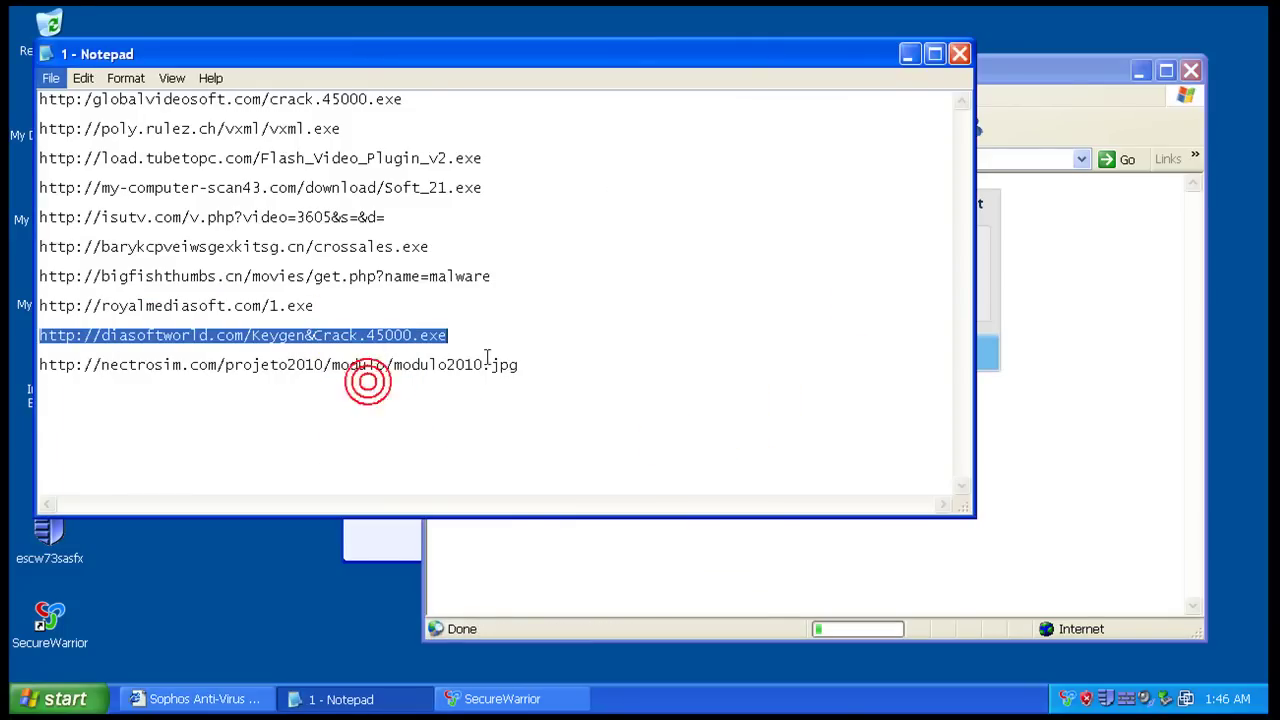
- Replace the royalmediasoft.com address with the copied diasoftworld.com link and load it
click(1059, 86)
right_click(692, 166)
click(735, 236)
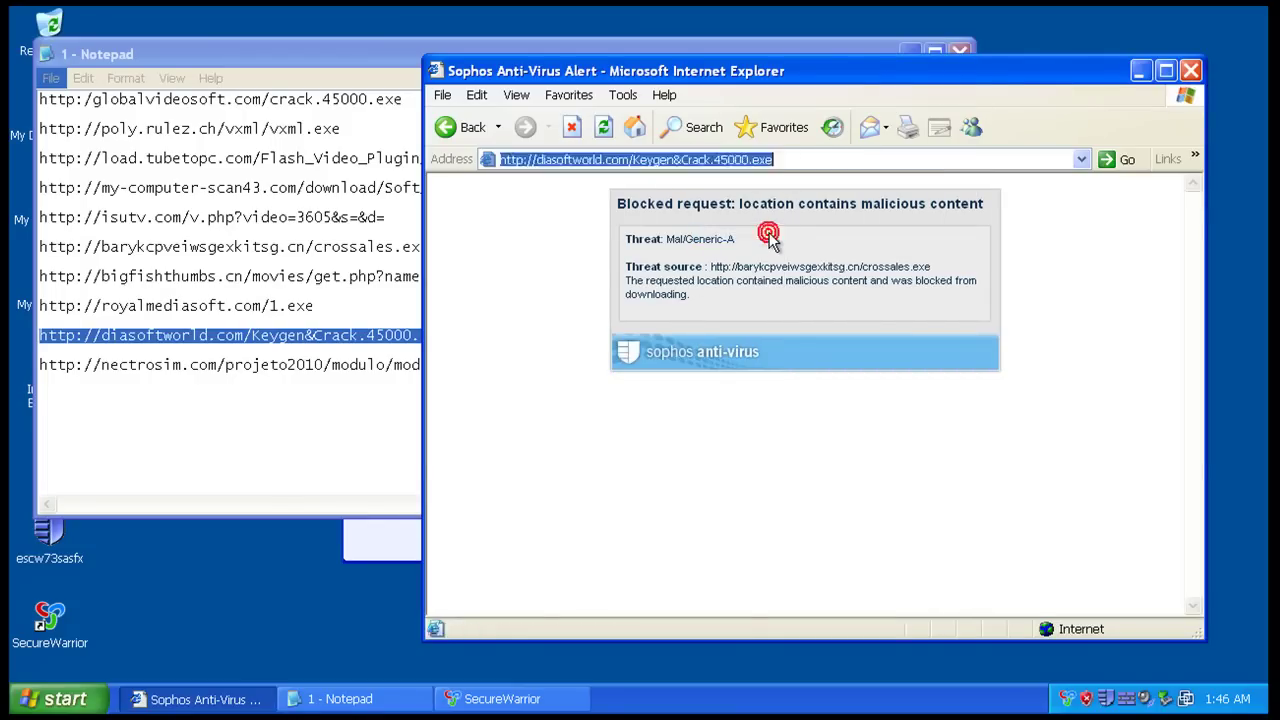
key(Return)
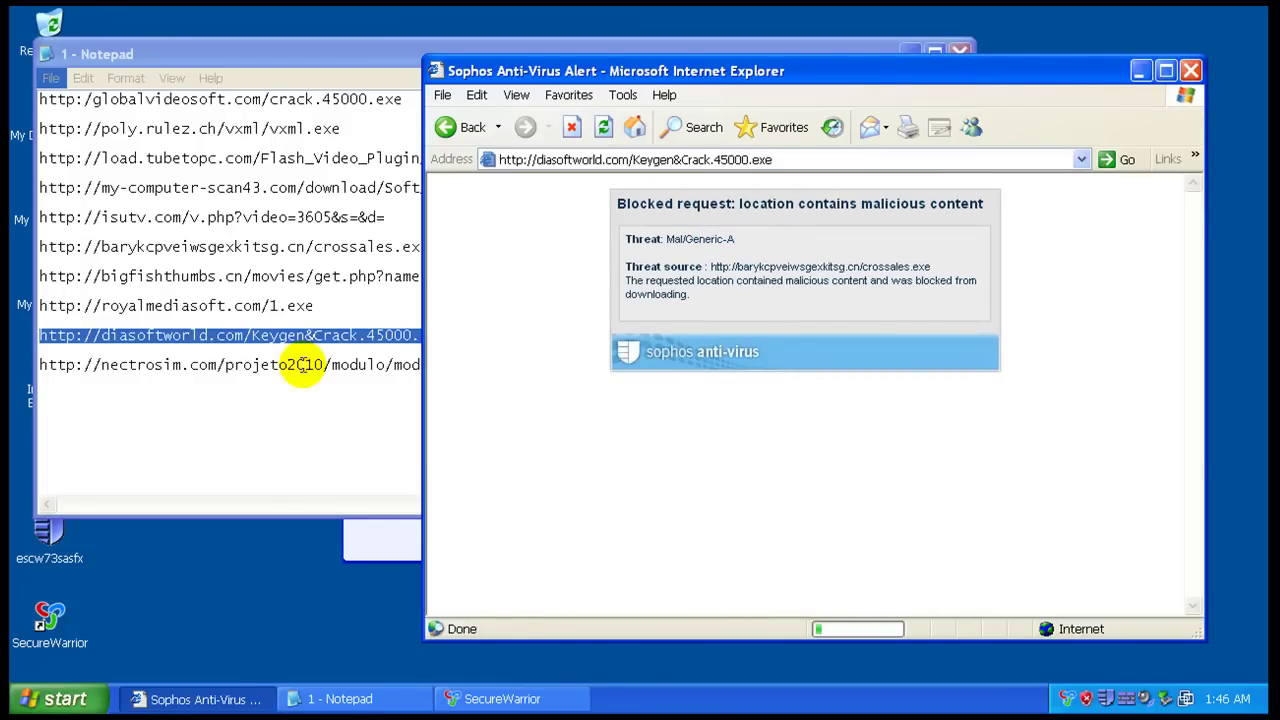
- Select the nectrosim.com modulo2010.jpg link in Notepad for copying, and close and reopen Internet Explorer
triple_click(303, 364)
right_click(303, 366)
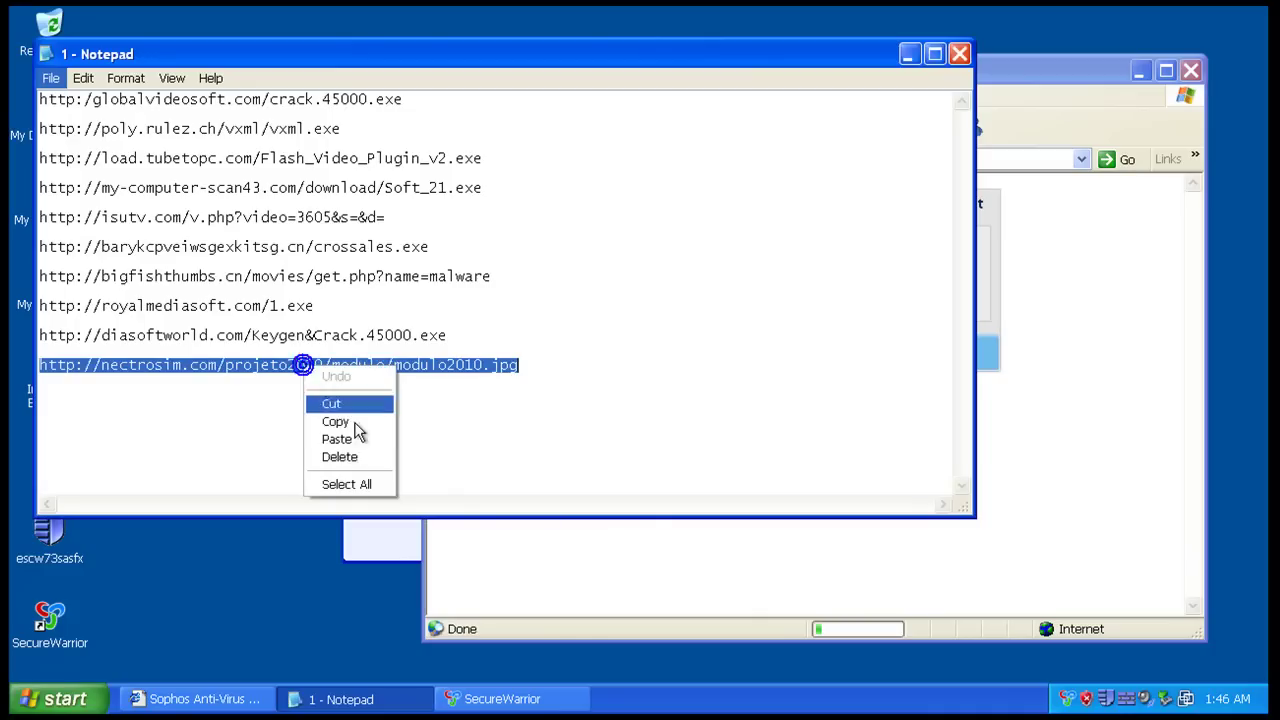
click(1195, 70)
click(180, 699)
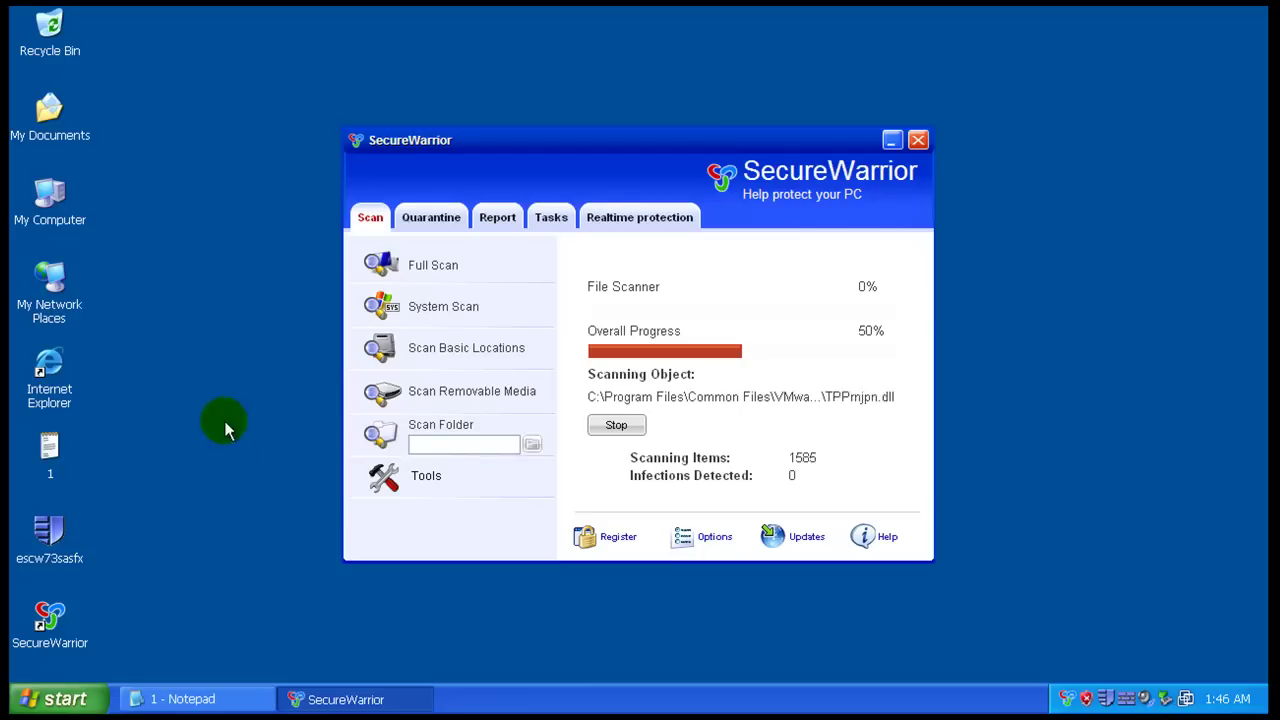
double_click(49, 372)
- Bring the Notepad list back up and copy the royalmediasoft.com/1.exe link again
click(180, 699)
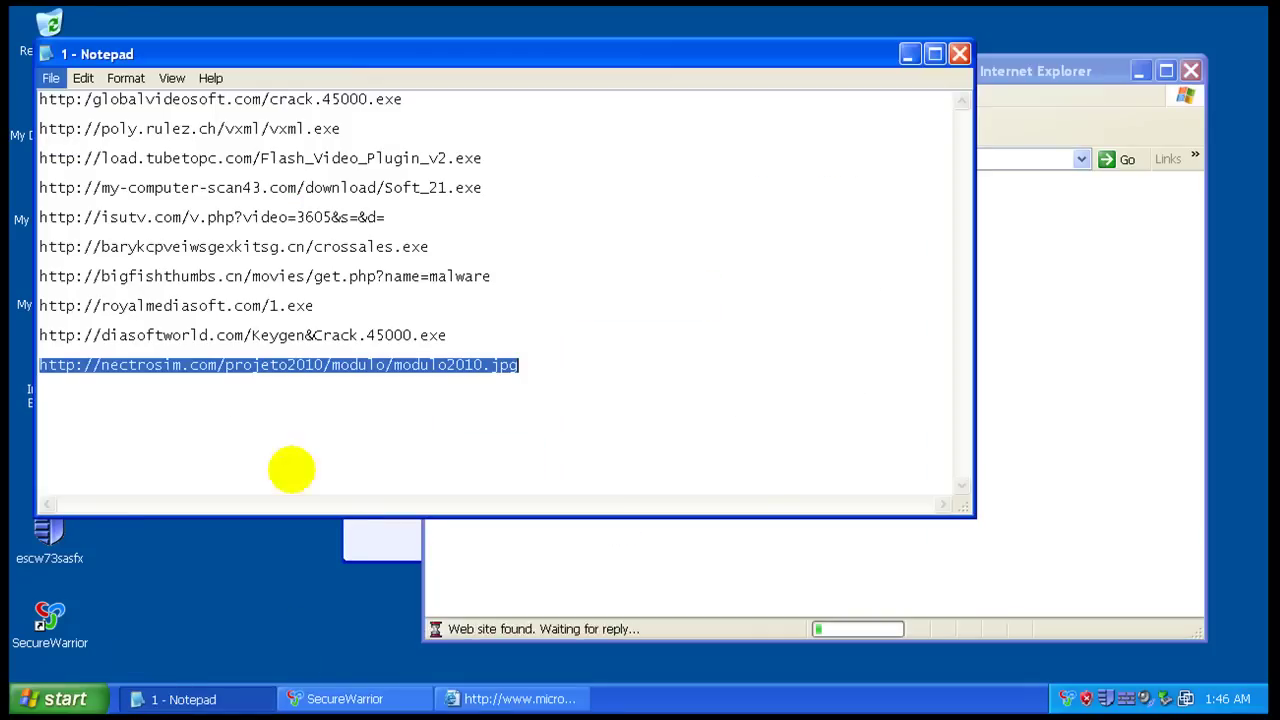
click(287, 310)
double_click(287, 307)
right_click(291, 307)
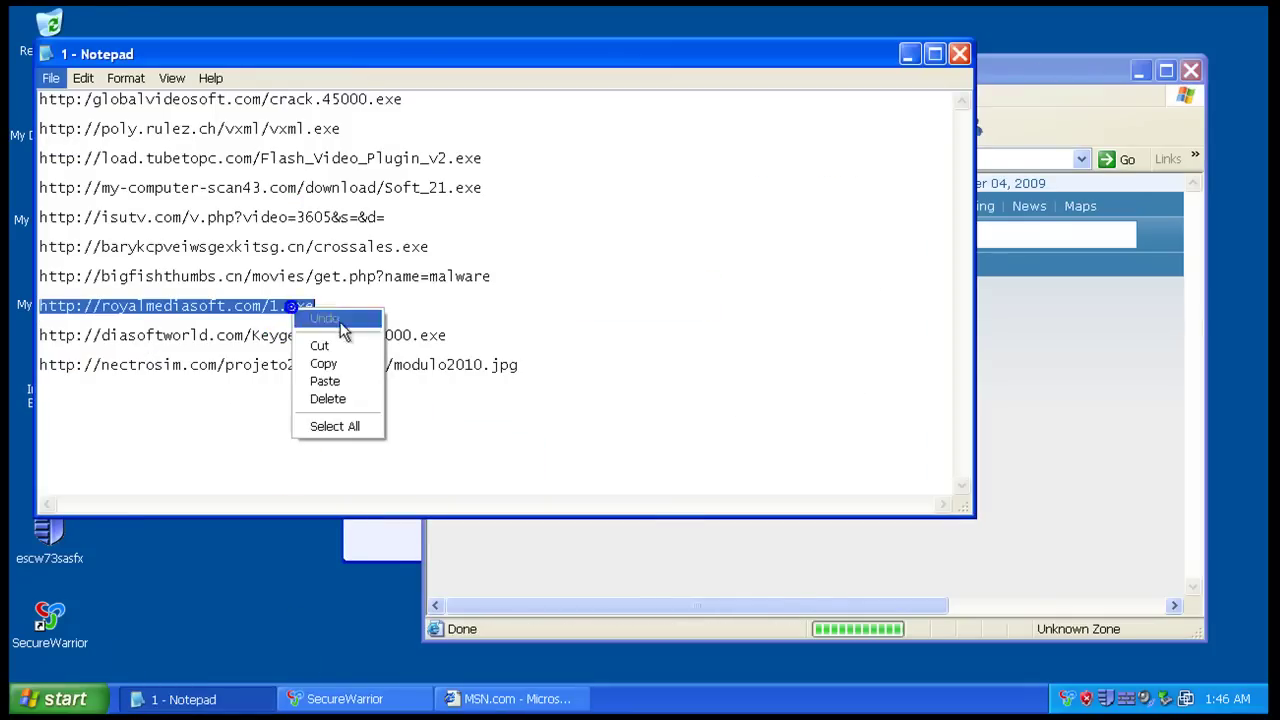
click(340, 363)
- Replace the MSN address in the new Internet Explorer window with the copied royalmediasoft.com/1.exe link and load it
click(1056, 72)
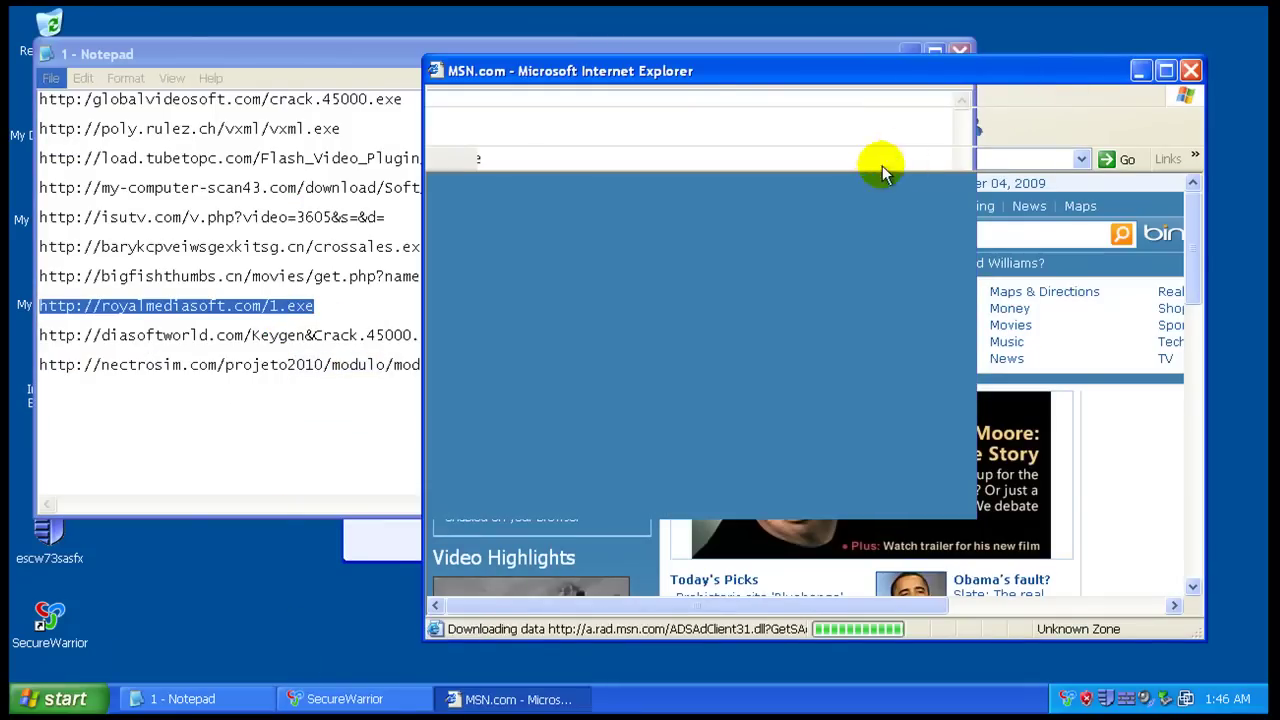
click(882, 160)
right_click(880, 160)
click(912, 232)
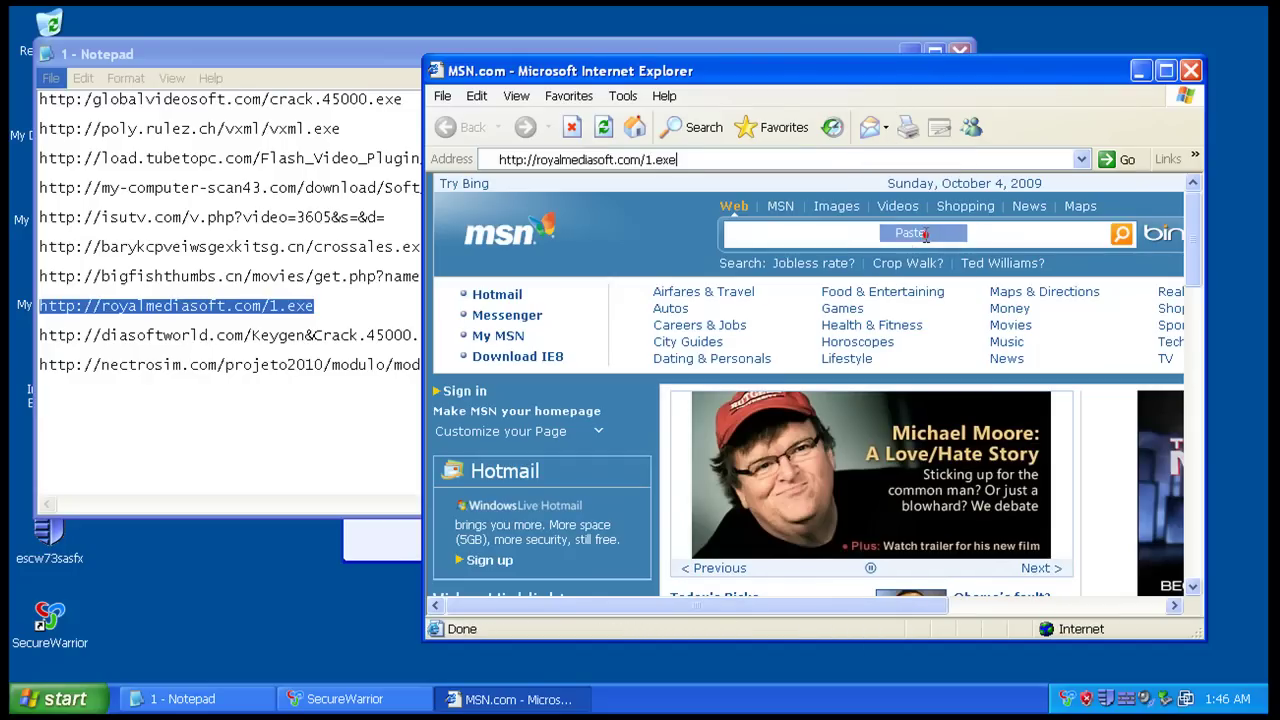
key(Return)
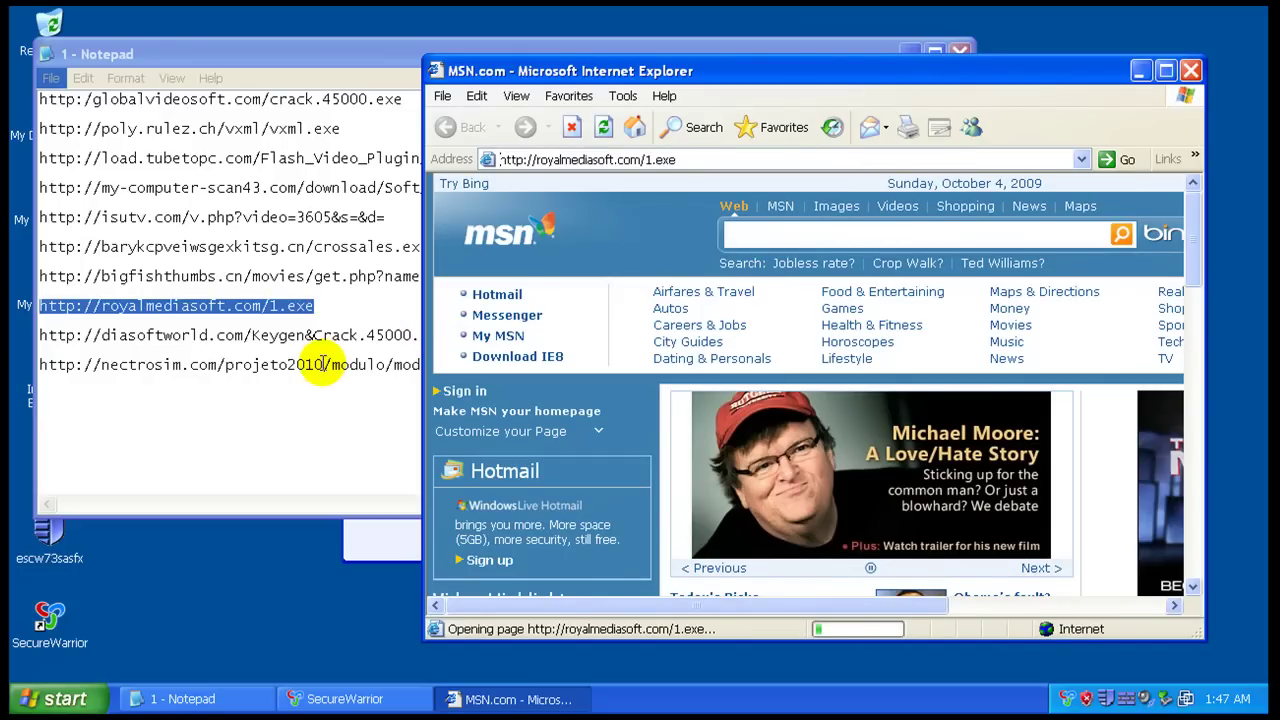
- Check the progress of SecureWarrior's scan and close its window
click(388, 699)
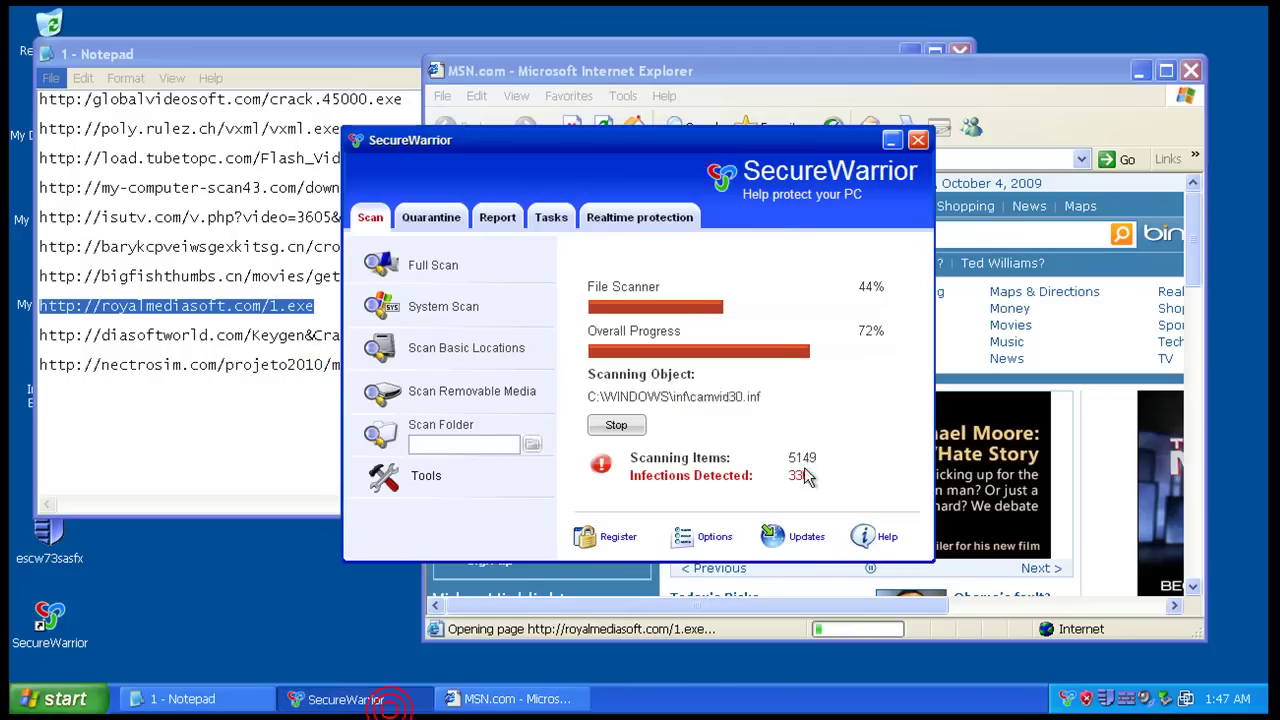
click(918, 140)
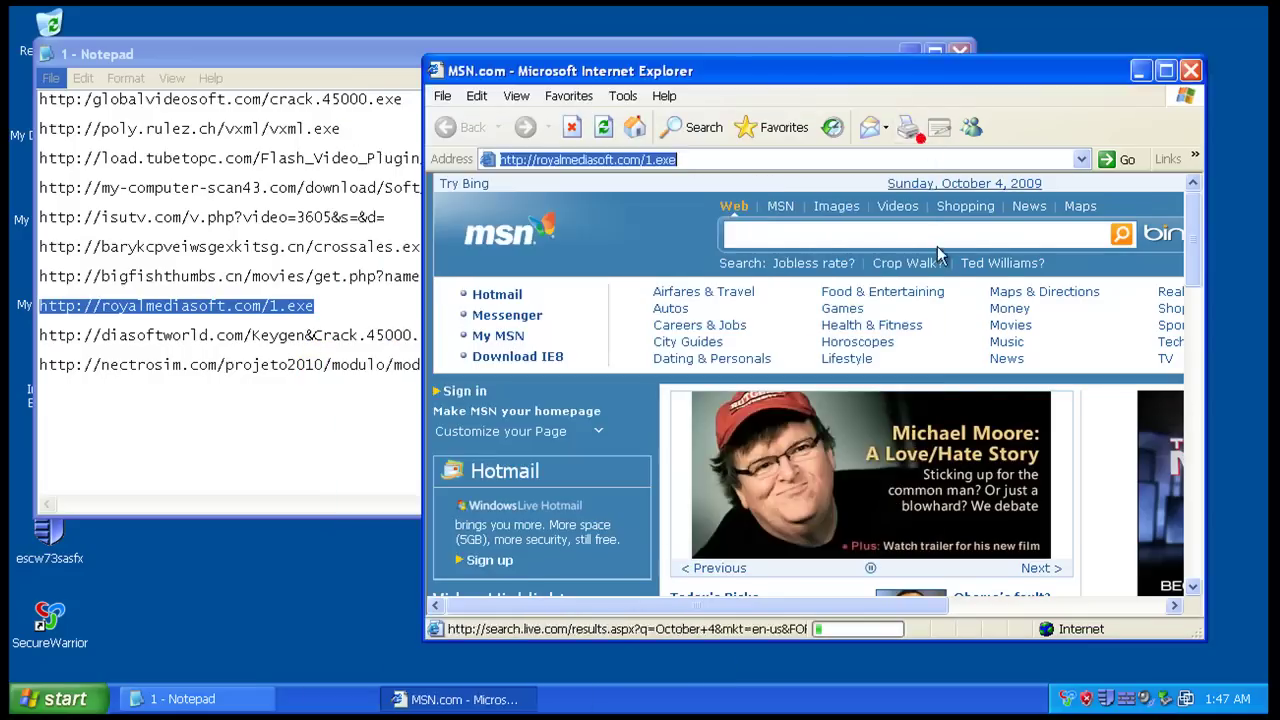
- Cancel the Sophos Client Firewall update and open Sophos Anti-Virus
click(1105, 700)
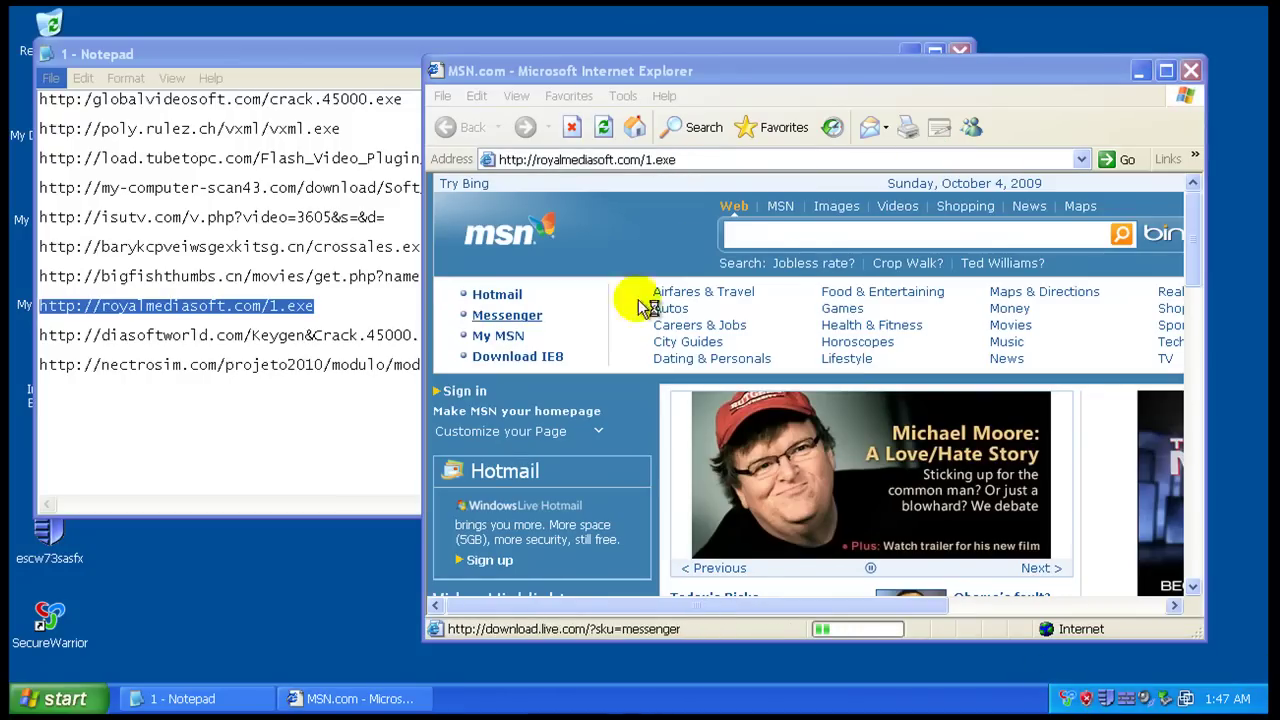
click(1120, 706)
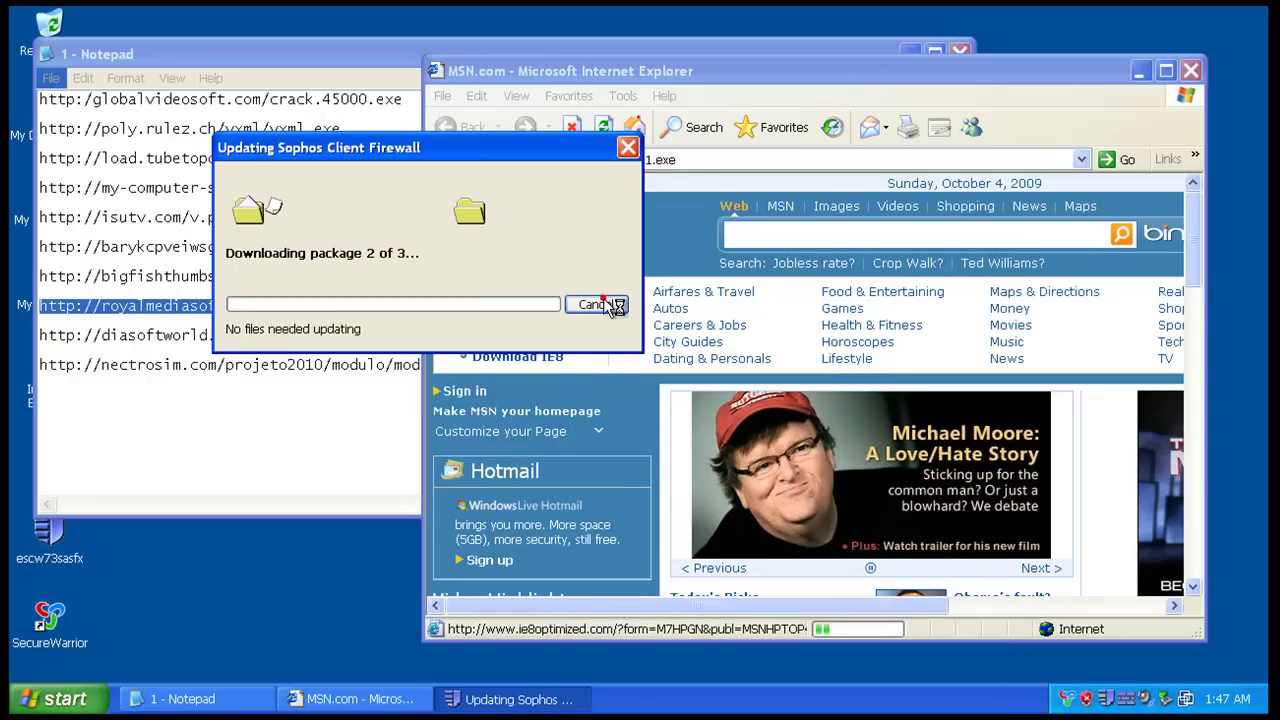
right_click(1108, 696)
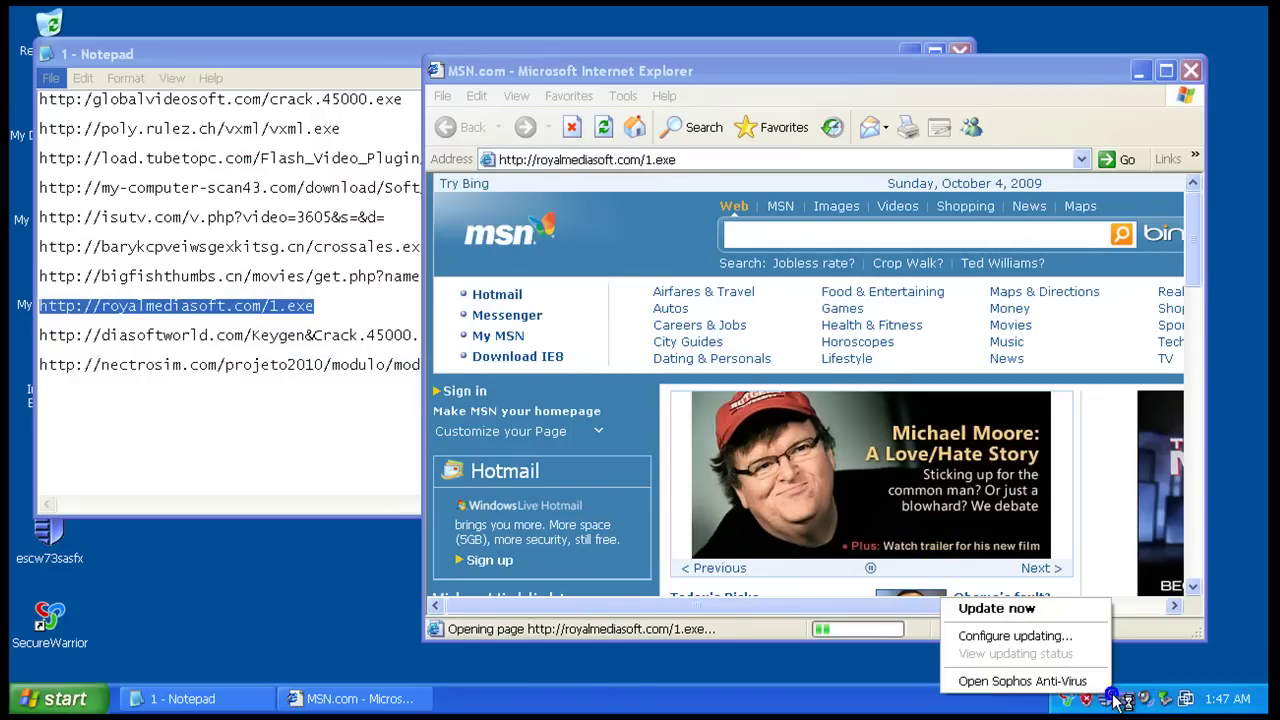
click(1100, 683)
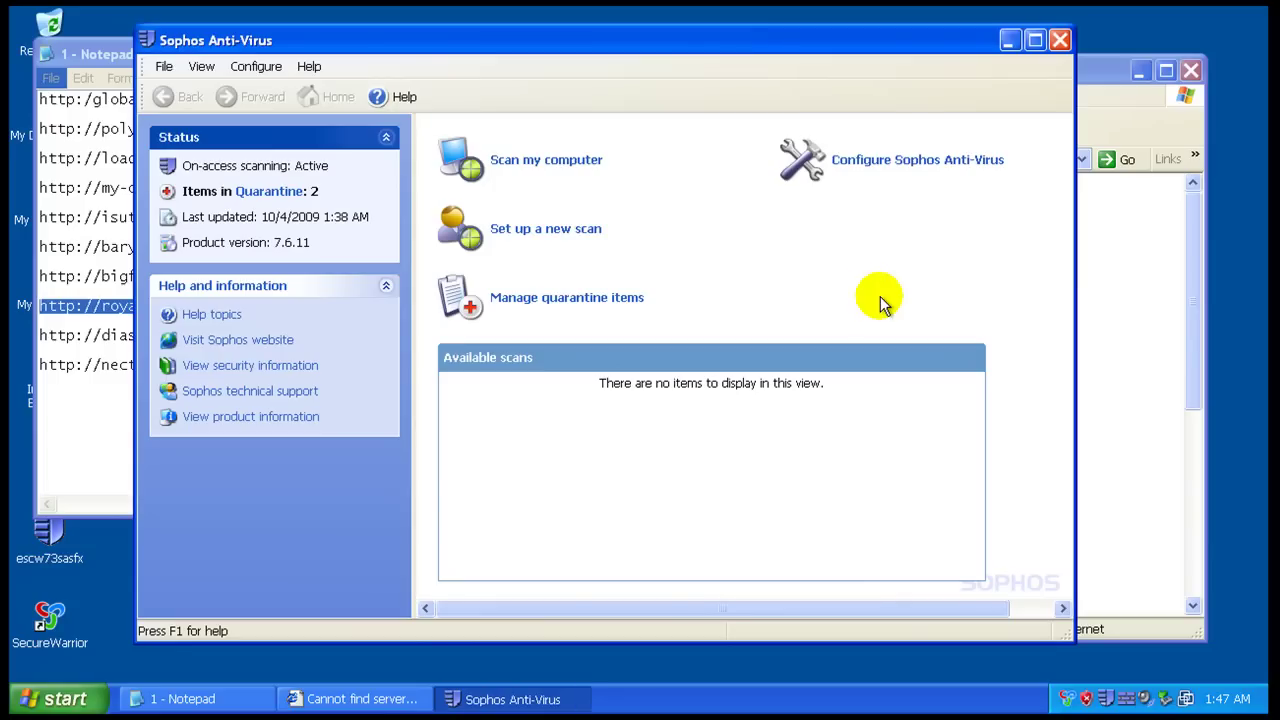
- Turn off Alert only in the HIPS runtime behavior analysis settings, accept the change and close Sophos Anti-Virus
click(882, 160)
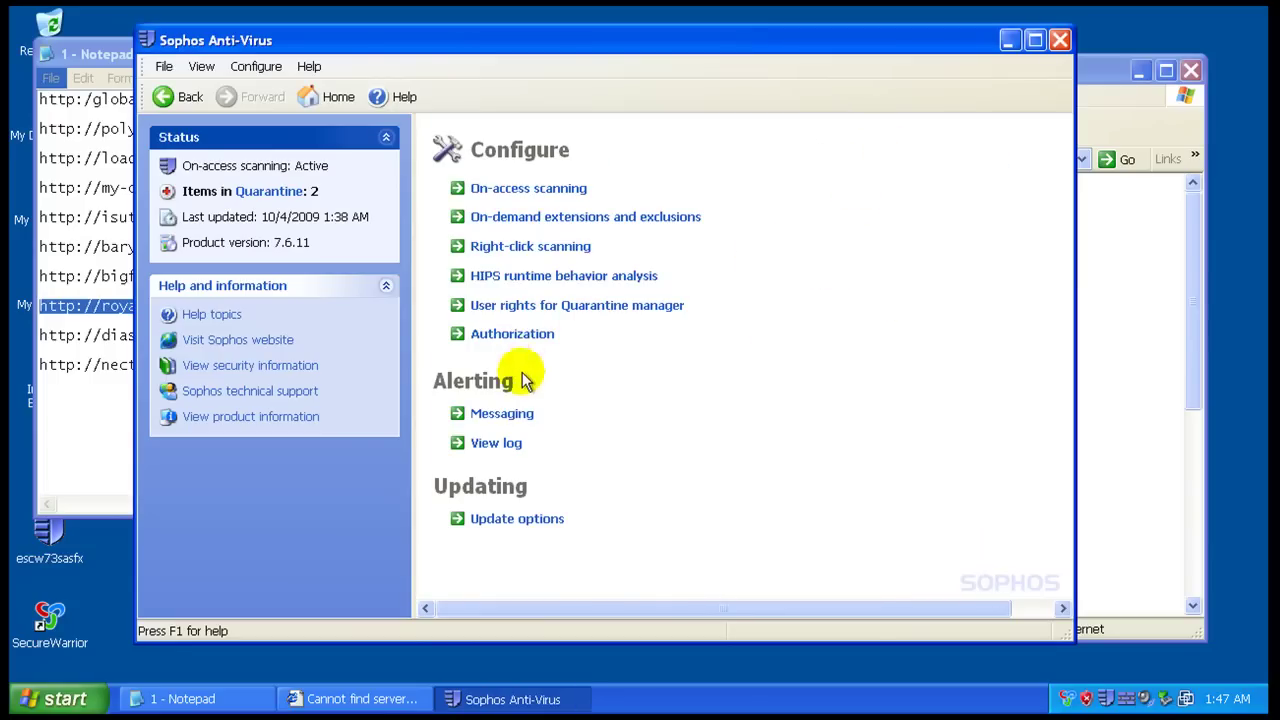
click(529, 276)
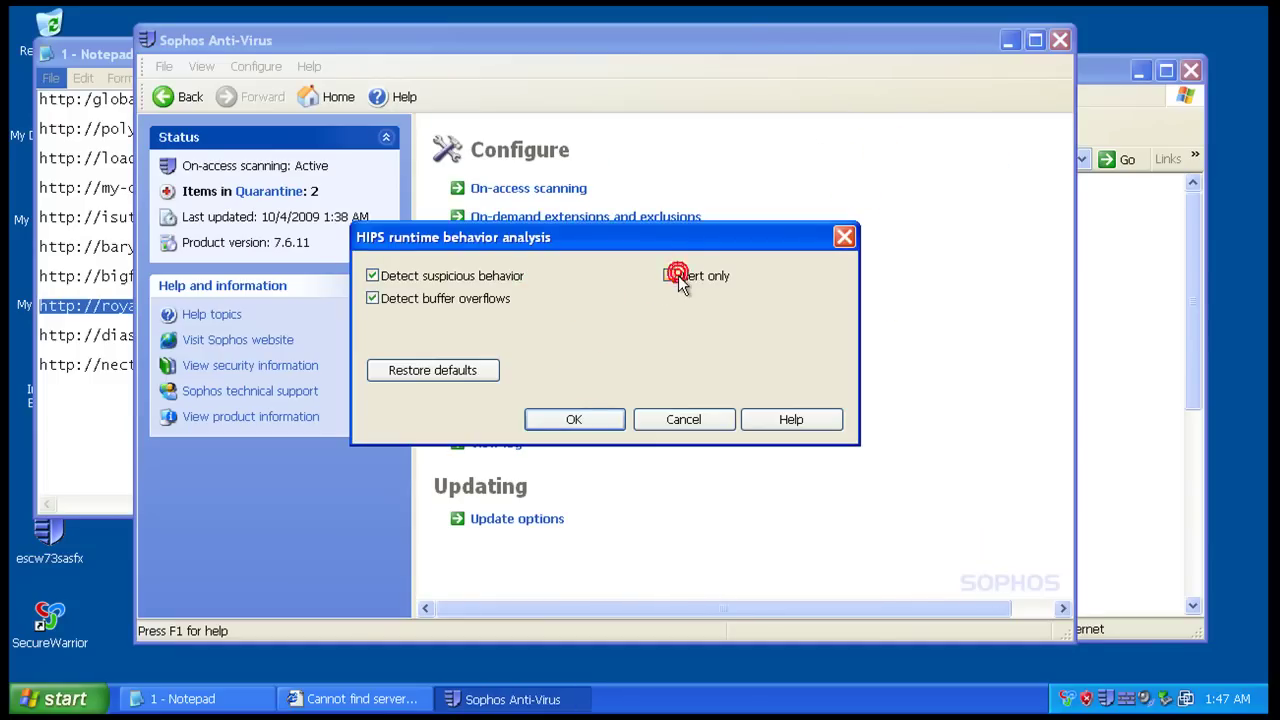
click(598, 418)
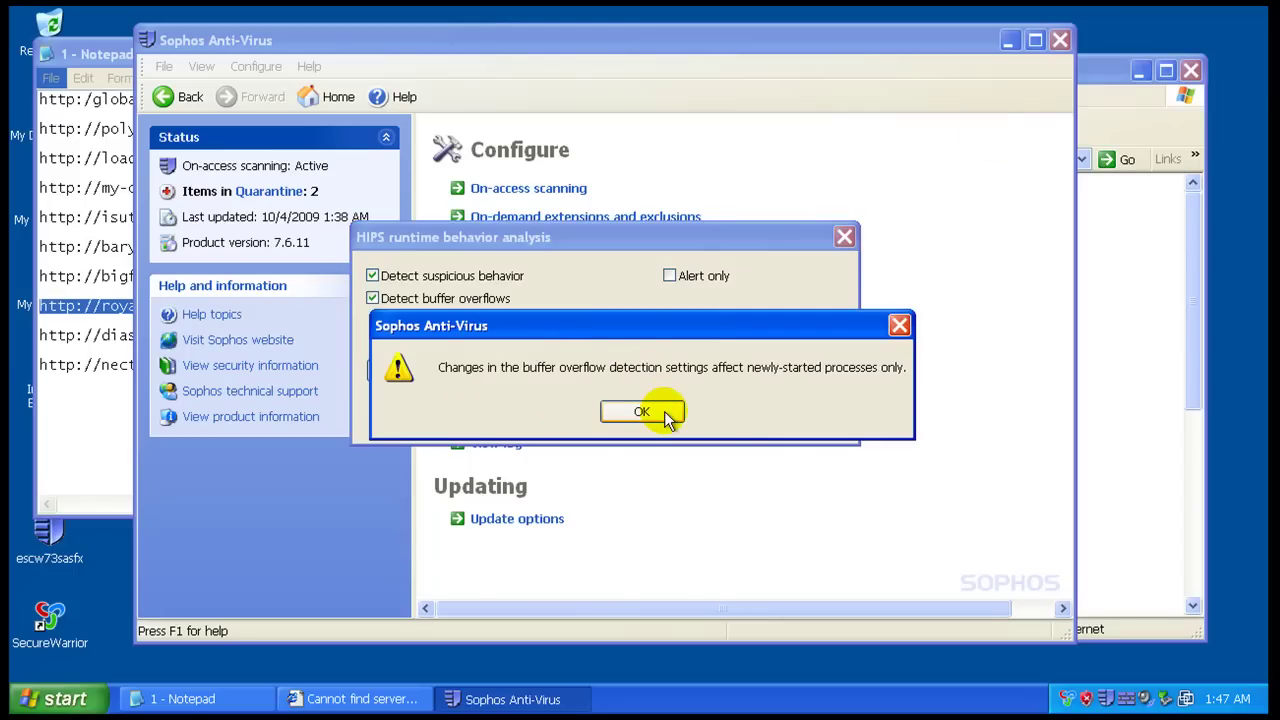
click(641, 412)
click(1058, 40)
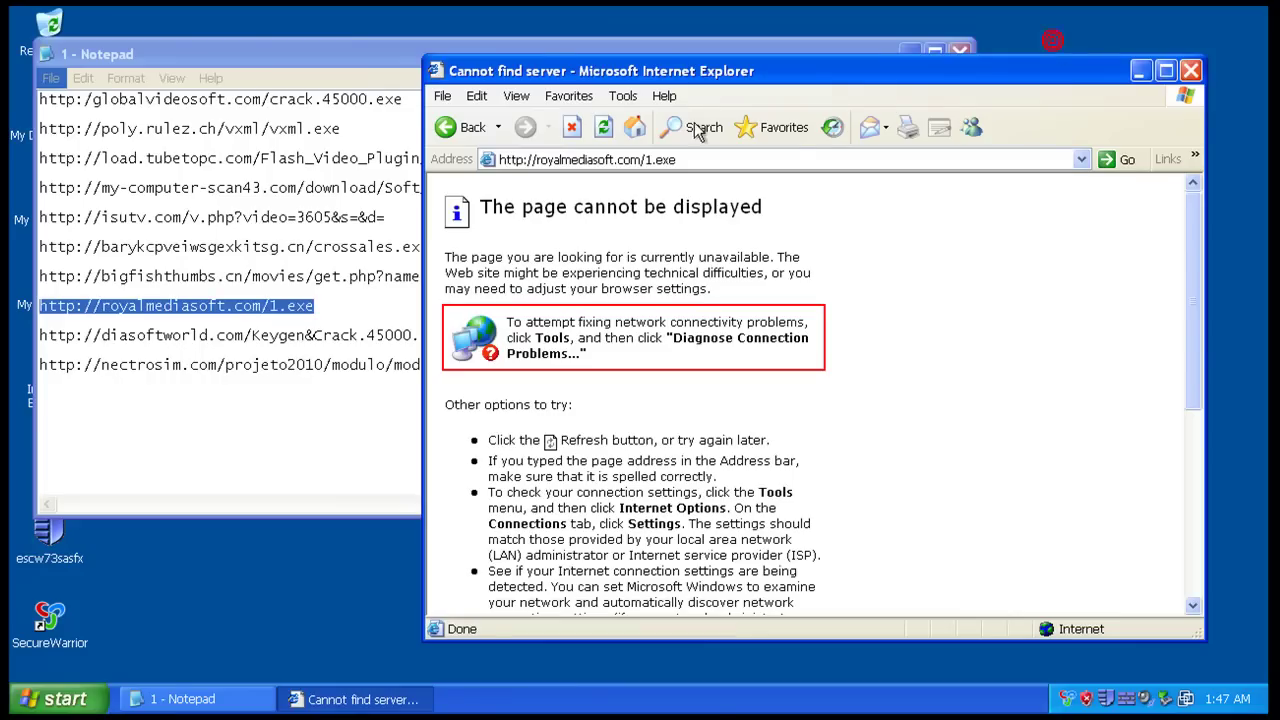
- Copy the diasoftworld.com/Keygen&Crack.45000.exe link from Notepad and load it in Internet Explorer
double_click(381, 335)
right_click(381, 335)
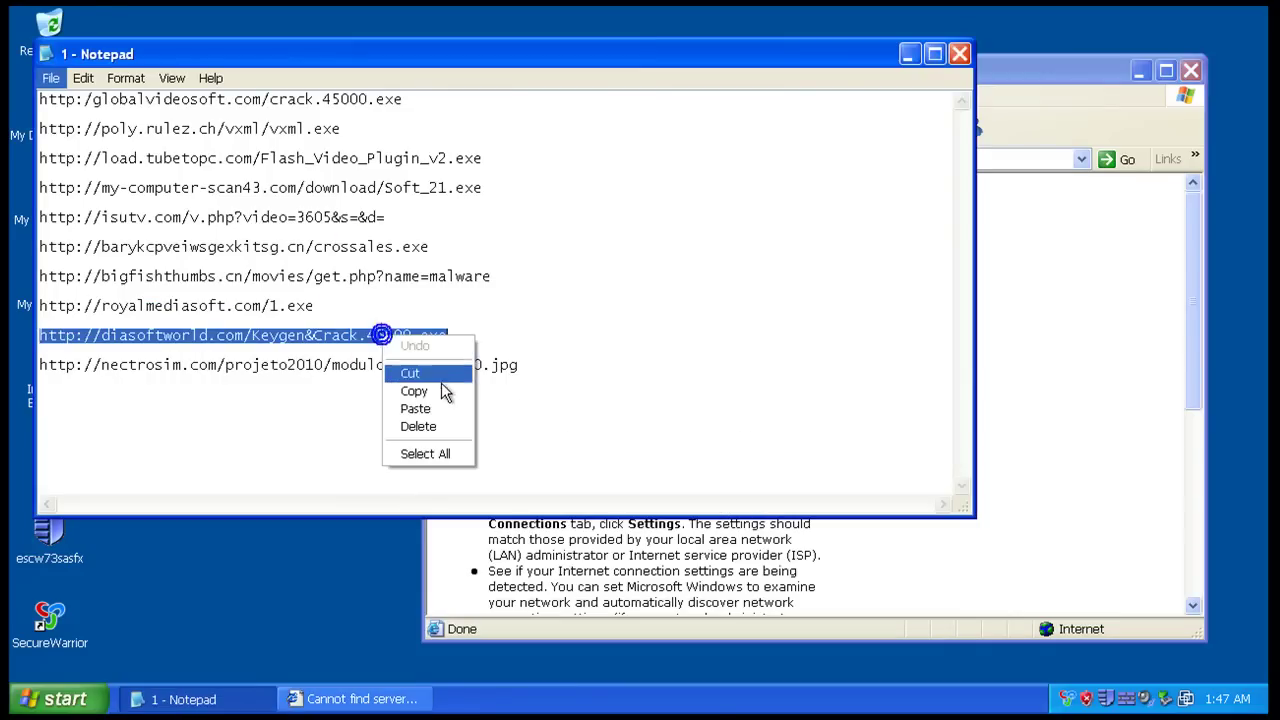
click(445, 390)
click(994, 106)
click(880, 160)
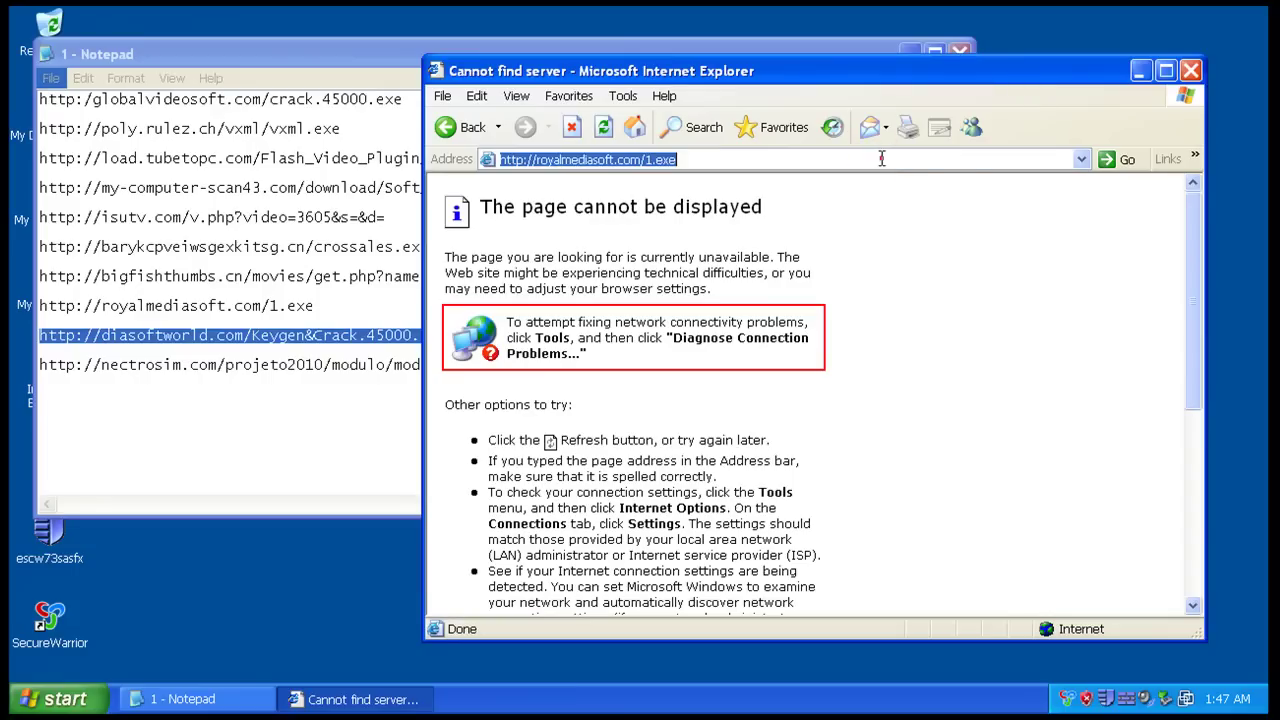
right_click(884, 160)
click(946, 240)
key(Return)
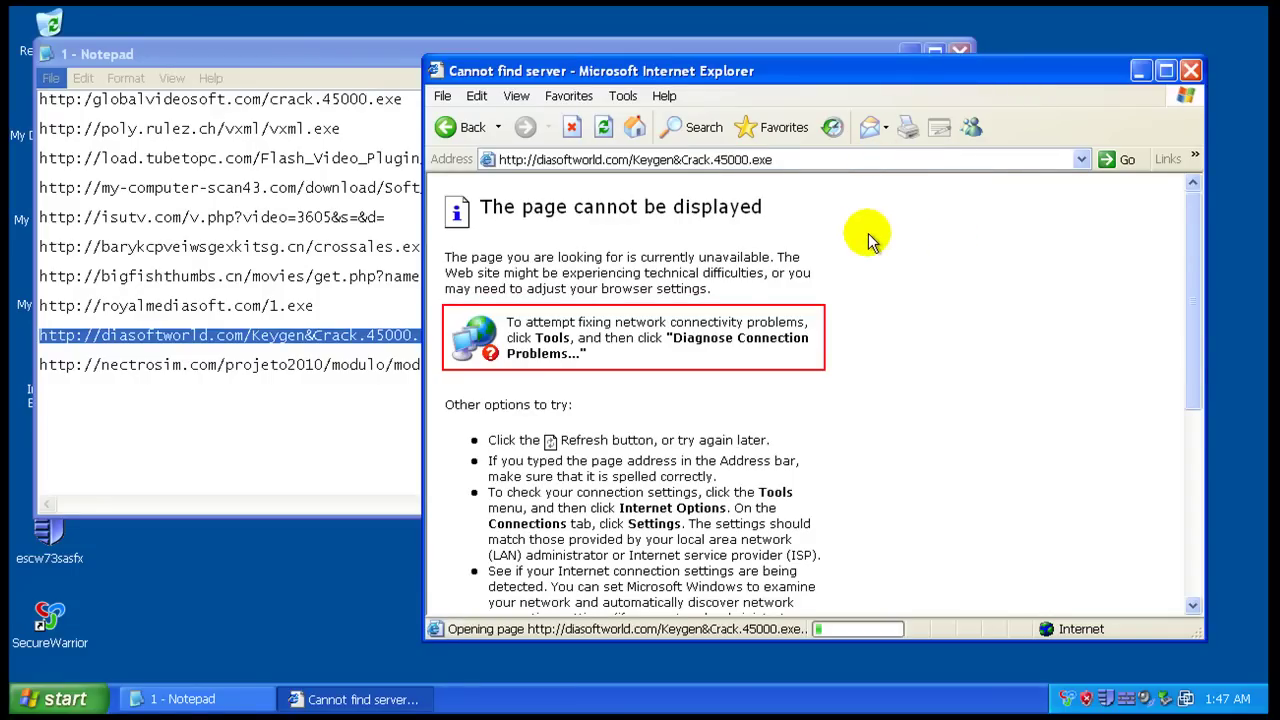
- Copy the load.tubetopc.com/Flash_Video_Plugin_v2.exe link from Notepad and load it in Internet Explorer in place of the current address
click(335, 152)
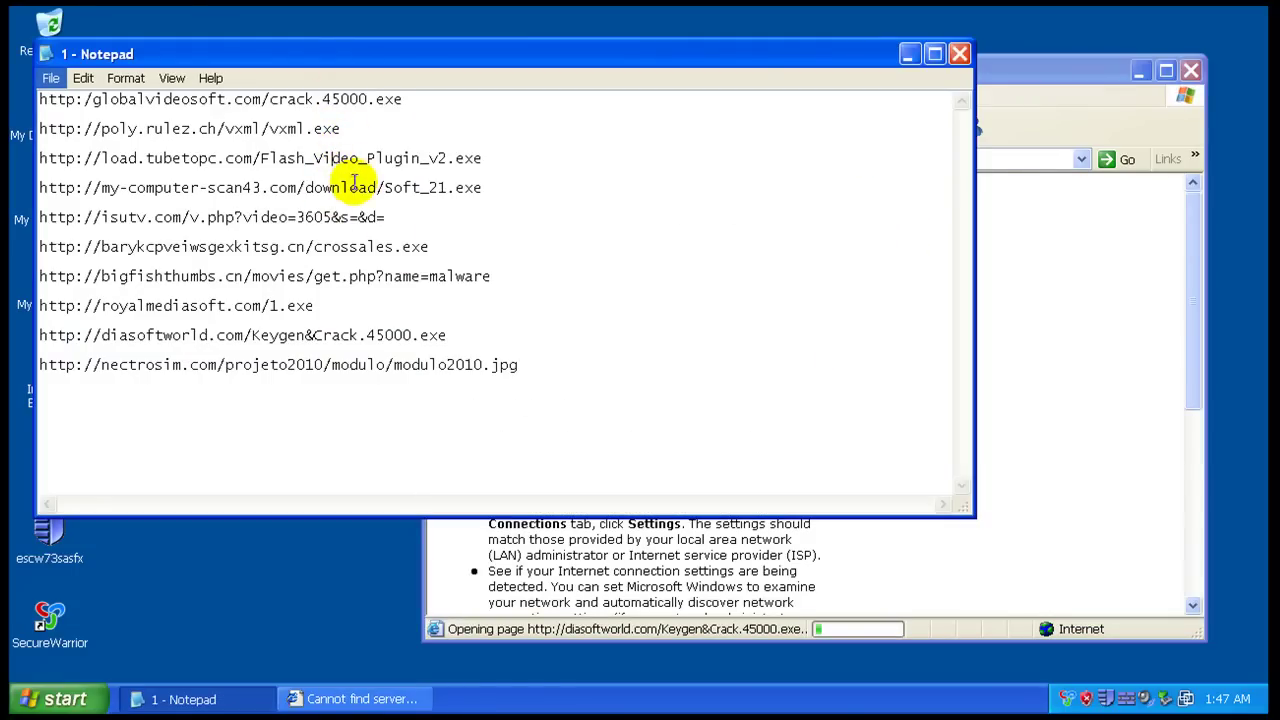
double_click(352, 190)
right_click(351, 189)
click(395, 247)
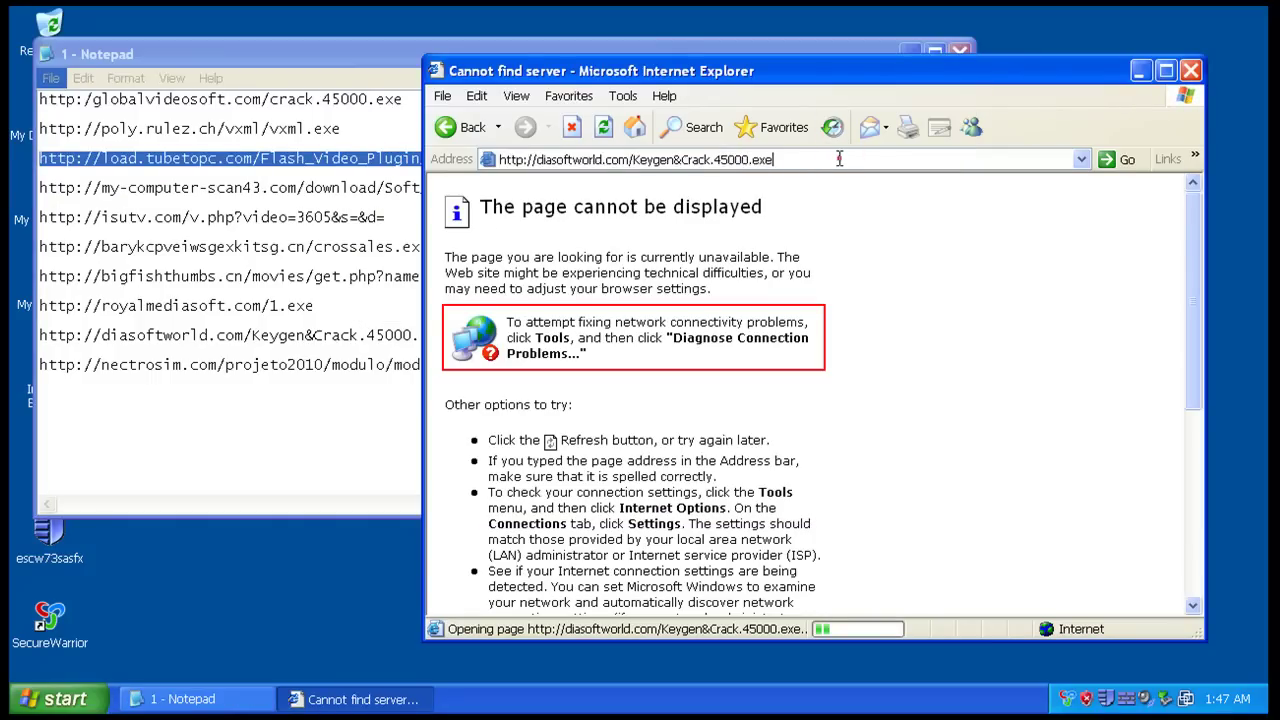
right_click(839, 158)
click(914, 233)
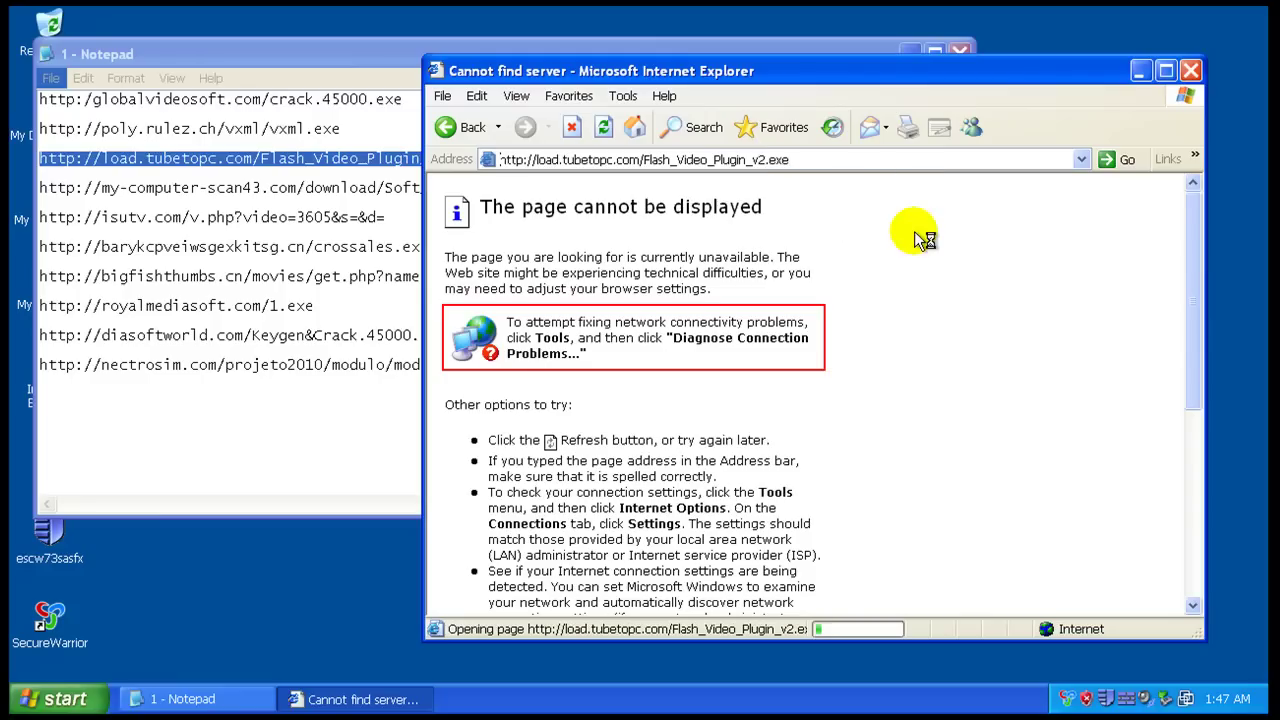